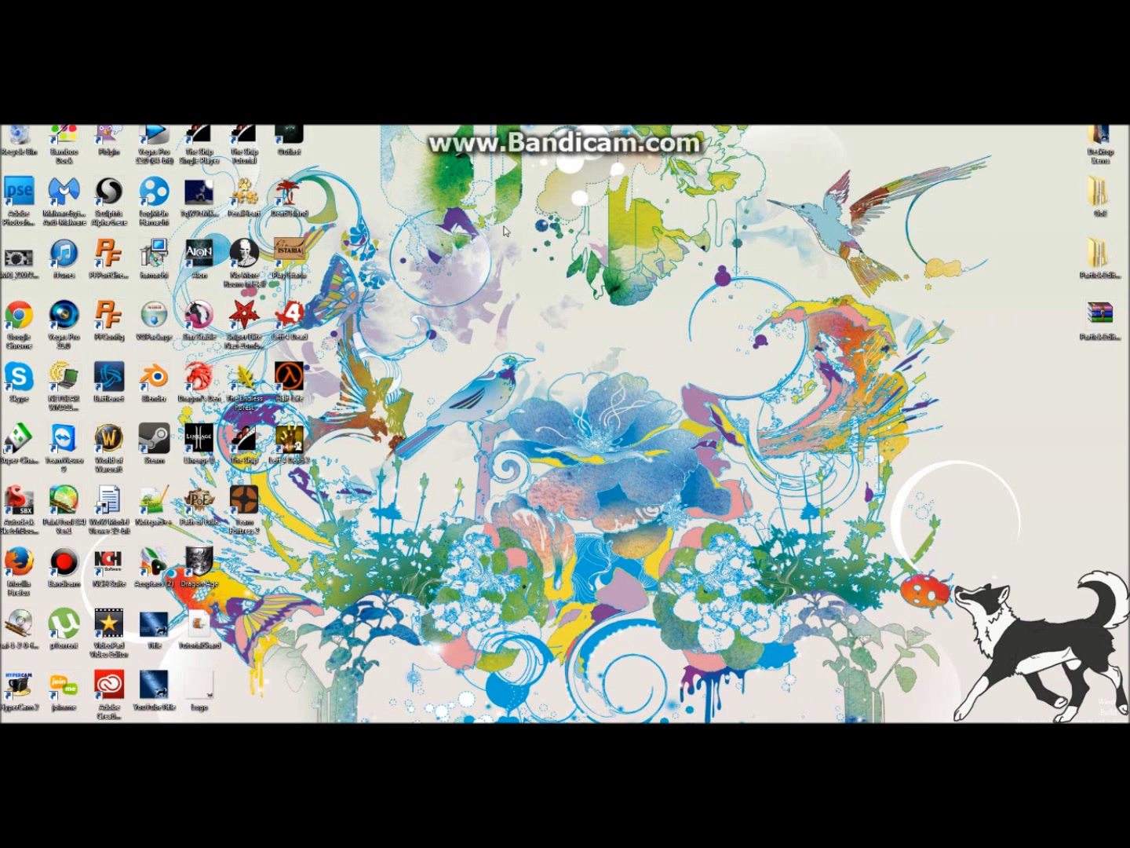
# Step: Navigate into the ParticleEditor_Beta\bin\release folder
pyautogui.doubleClick(1098, 255)
pyautogui.moveTo(752, 233); pyautogui.dragTo(716, 244)
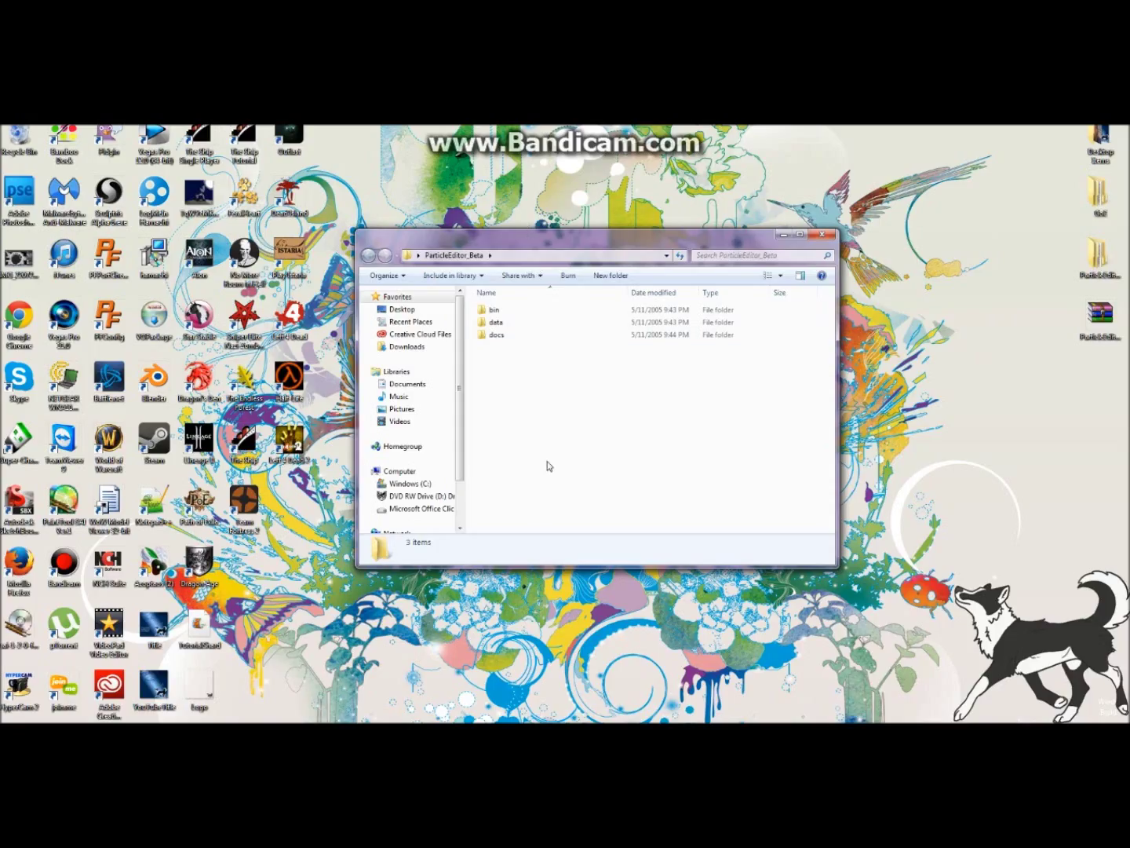
pyautogui.doubleClick(533, 311)
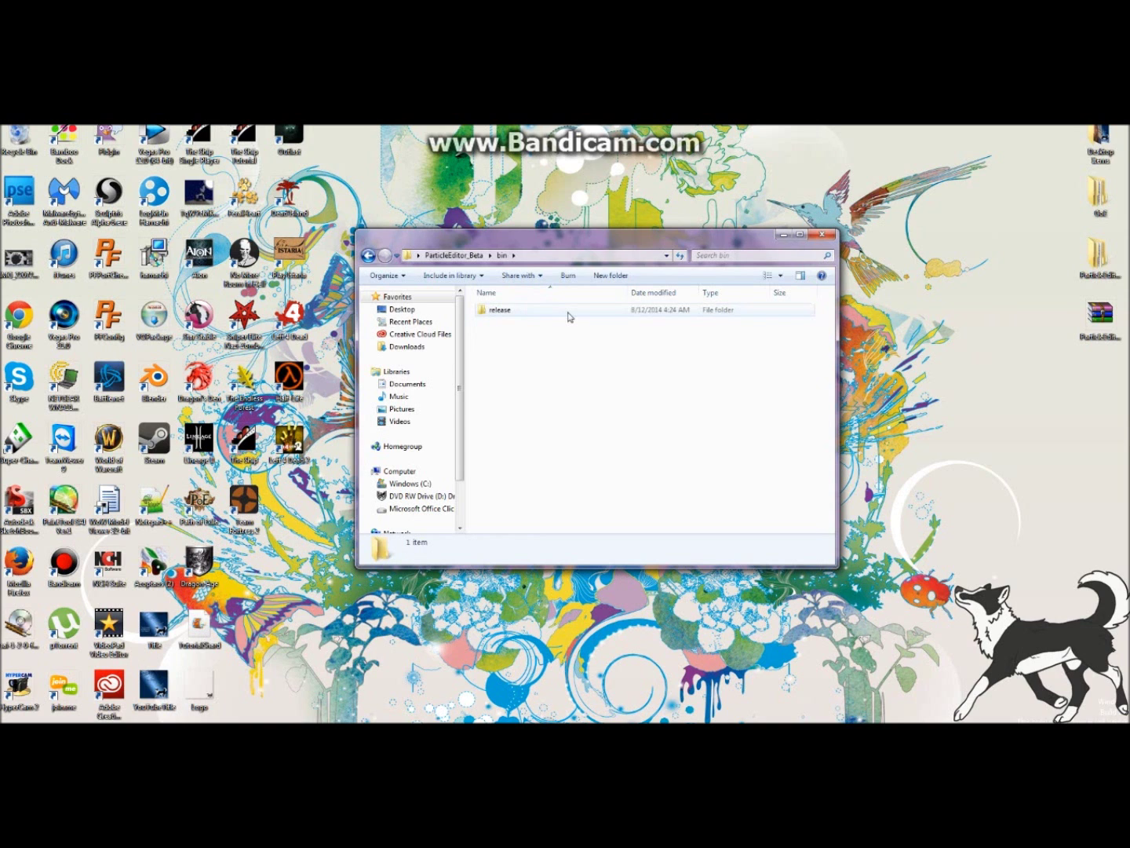
pyautogui.doubleClick(569, 313)
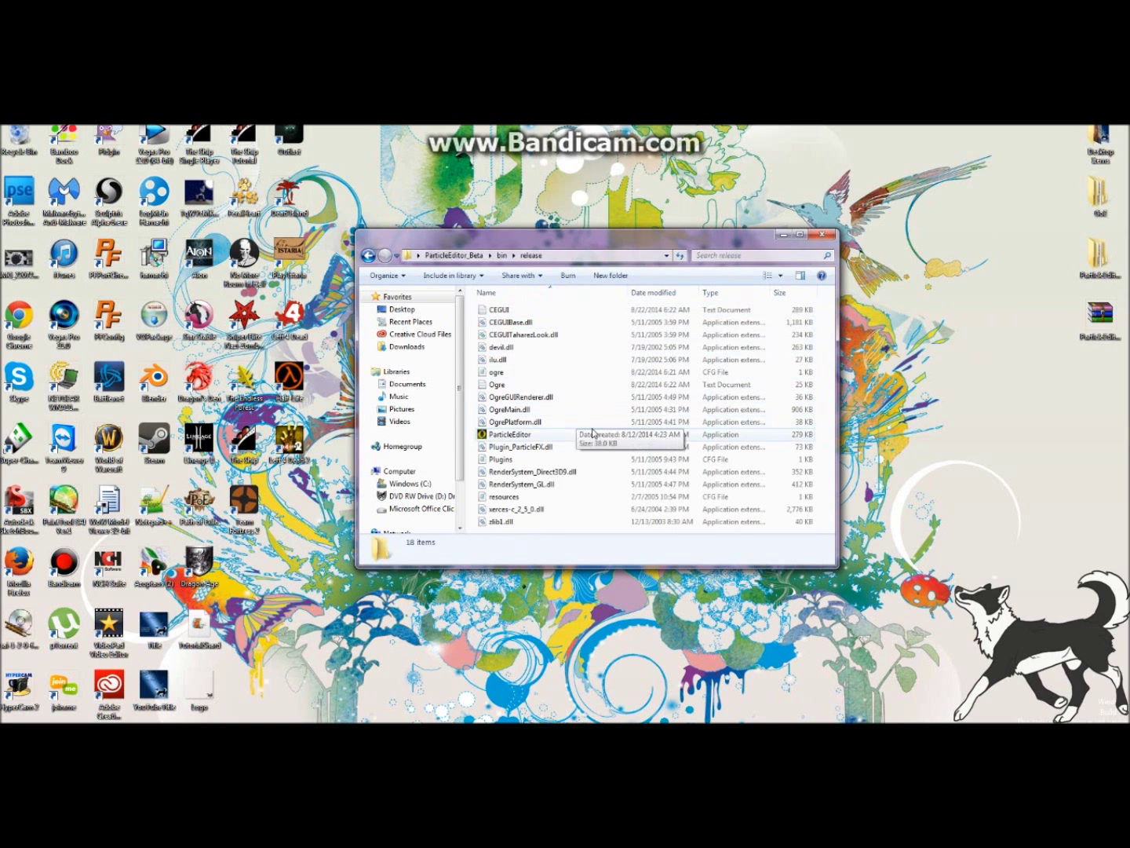
# Step: Run ParticleEditor as administrator to bring up the OGRE Engine Rendering Setup
pyautogui.click(590, 434)
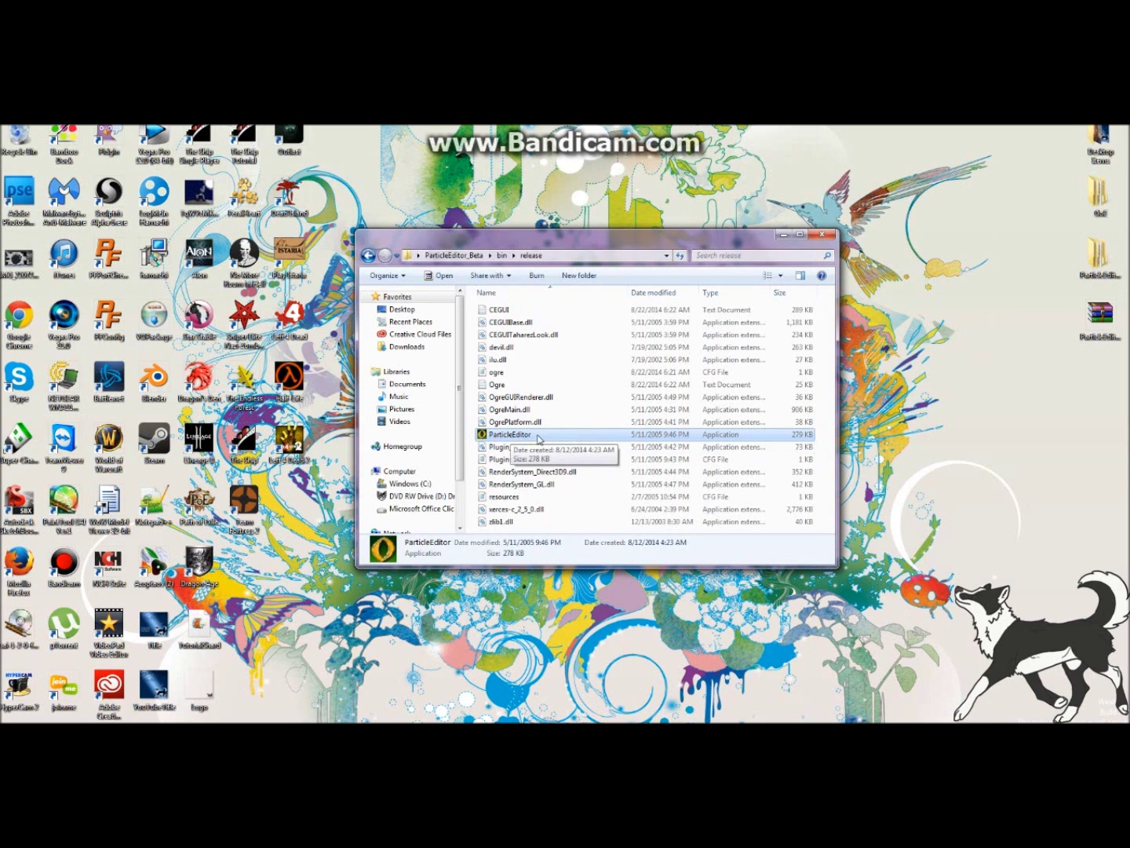
pyautogui.rightClick(538, 439)
pyautogui.click(549, 455)
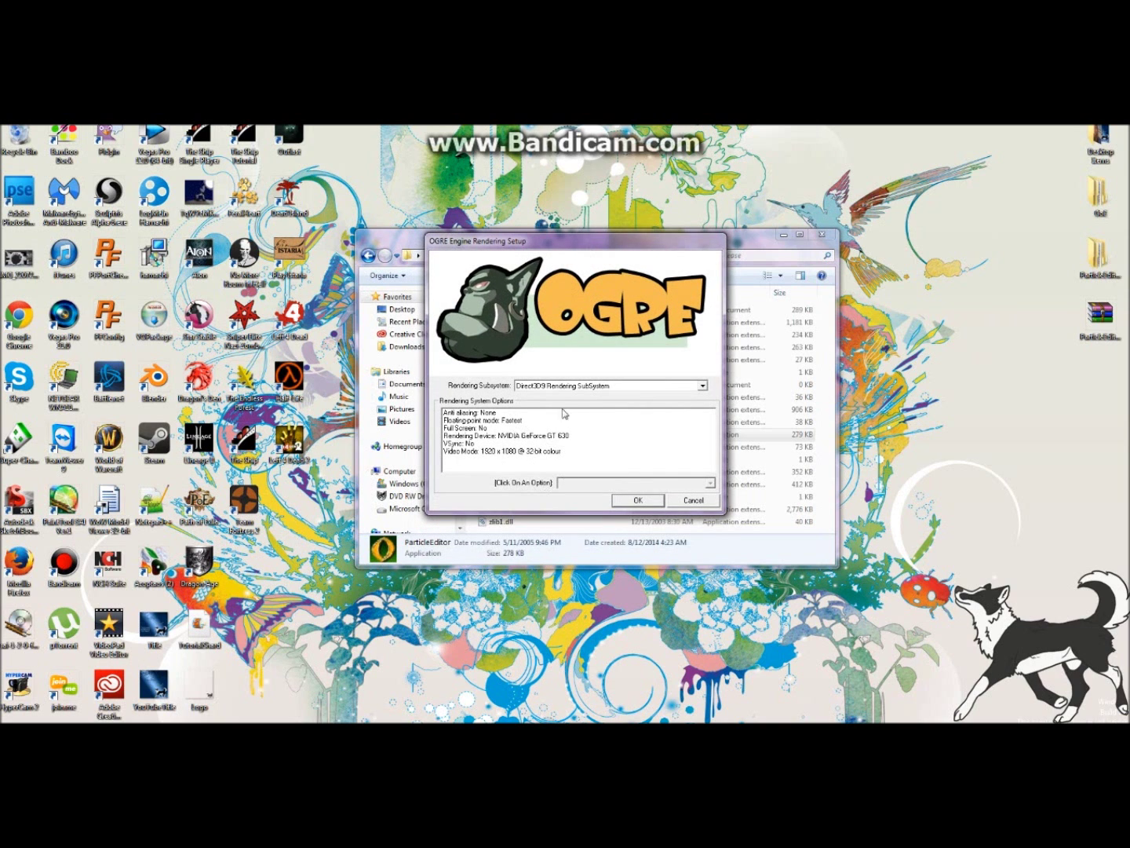
# Step: Accept the Direct3D9 rendering settings and view the flow template's Emitter 1 parameters
pyautogui.click(650, 505)
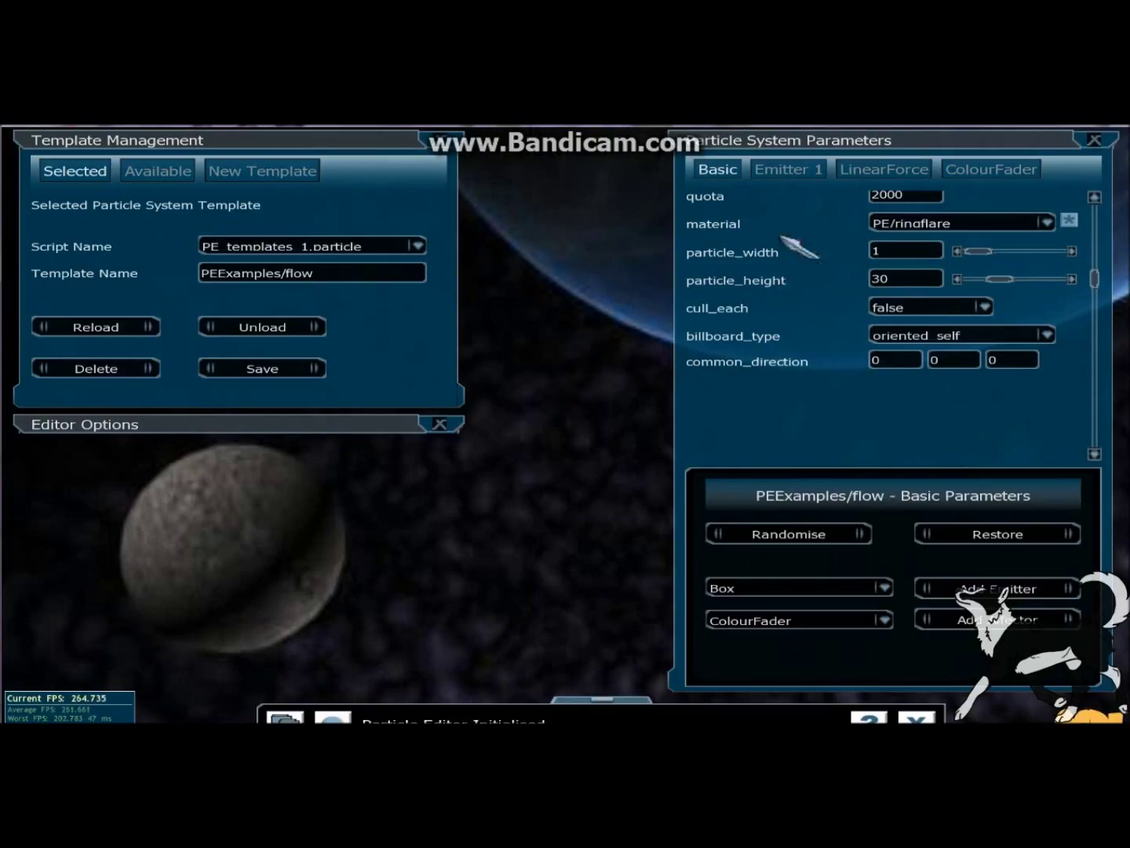
pyautogui.click(788, 170)
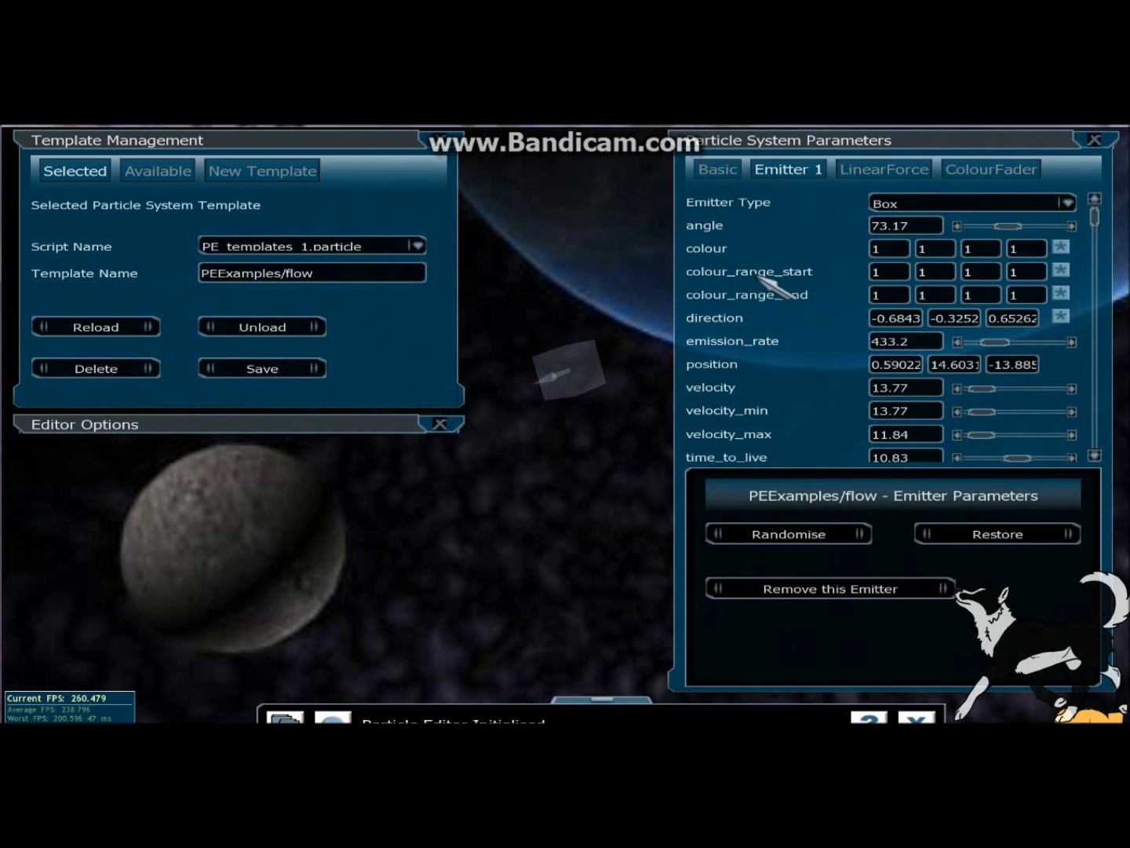
pyautogui.click(726, 174)
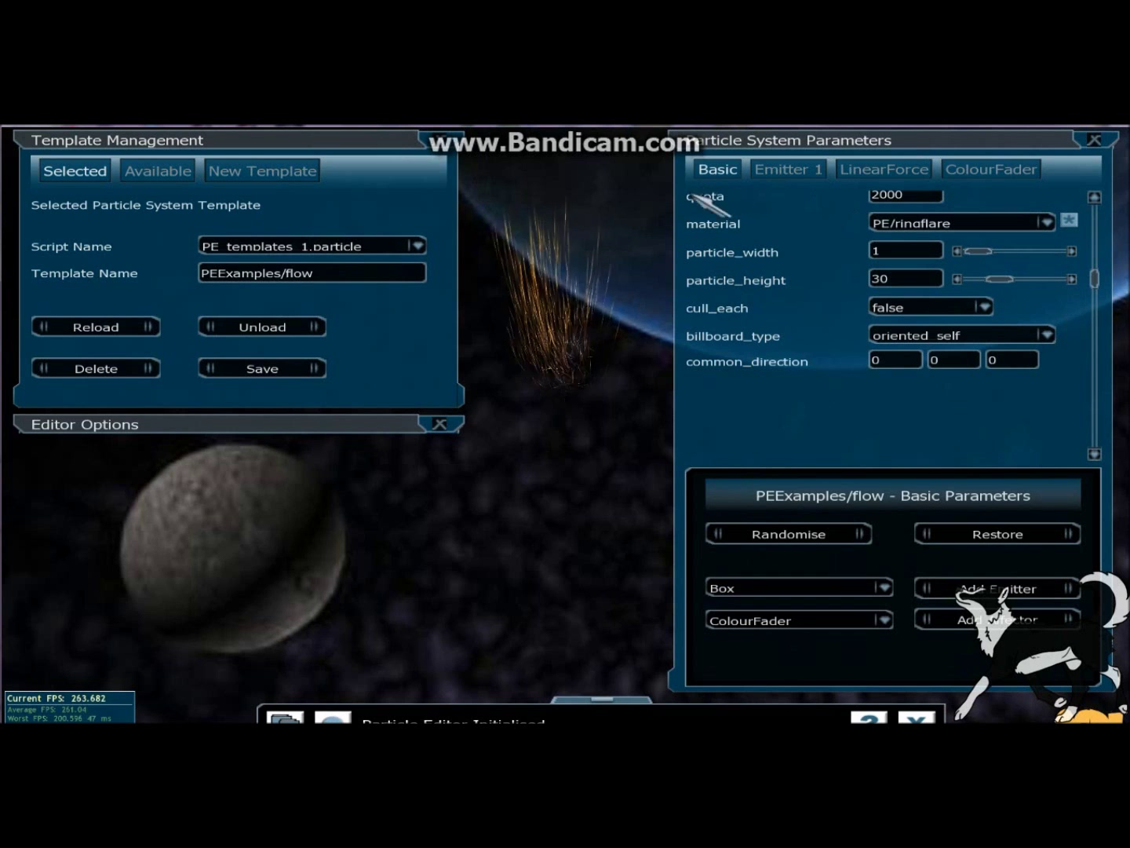
pyautogui.moveTo(716, 197)
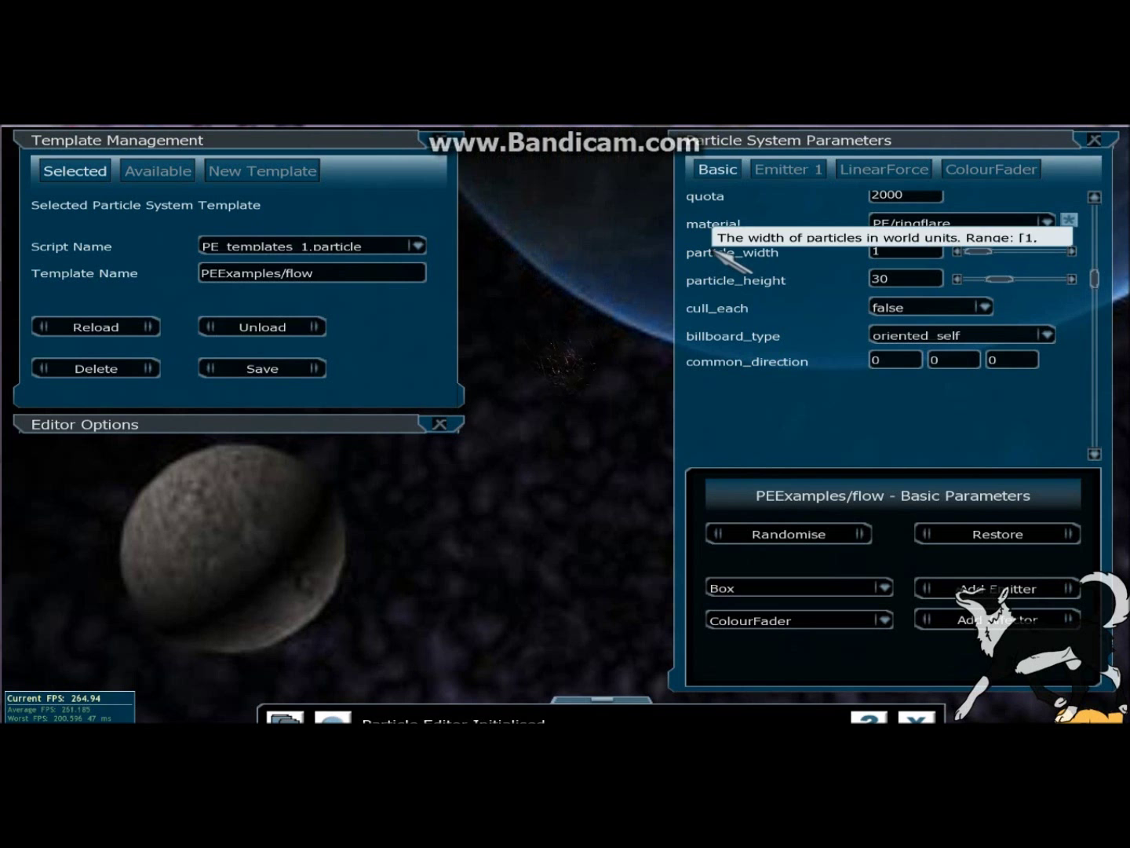
pyautogui.click(885, 169)
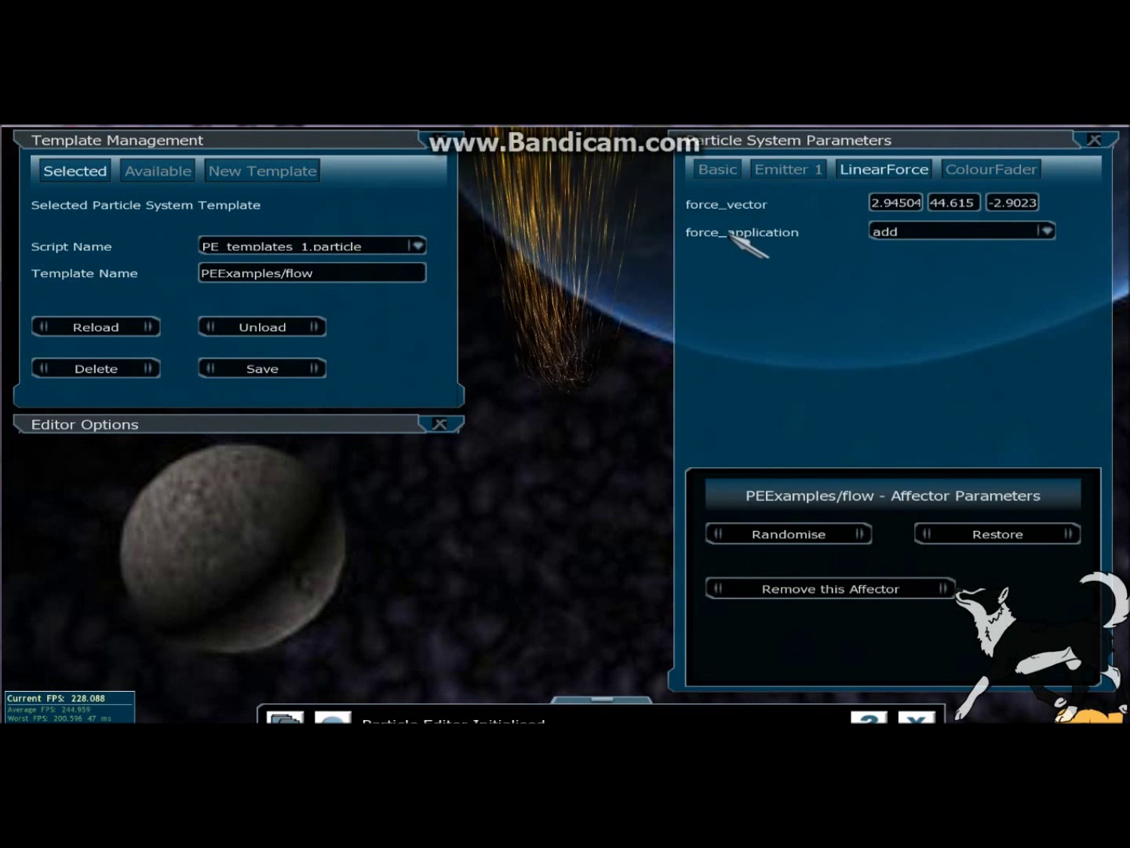
pyautogui.click(991, 168)
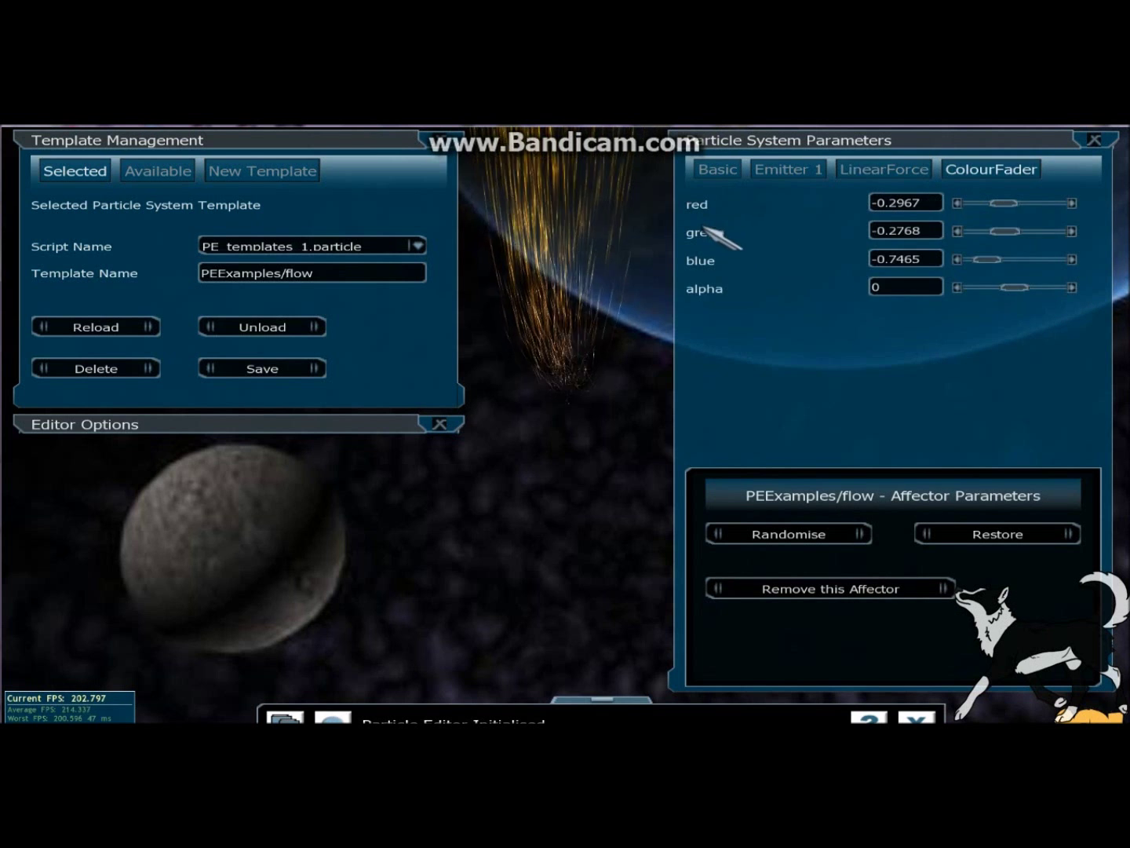
pyautogui.click(717, 169)
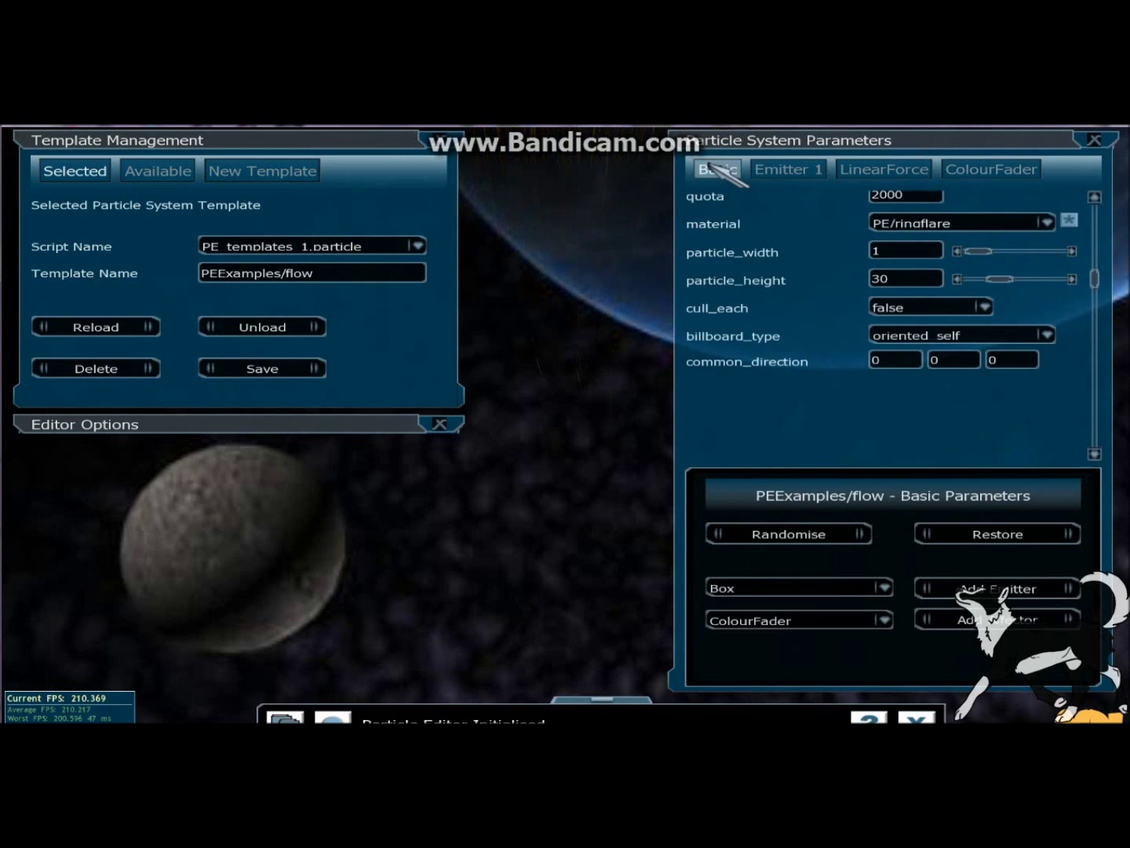
pyautogui.click(988, 180)
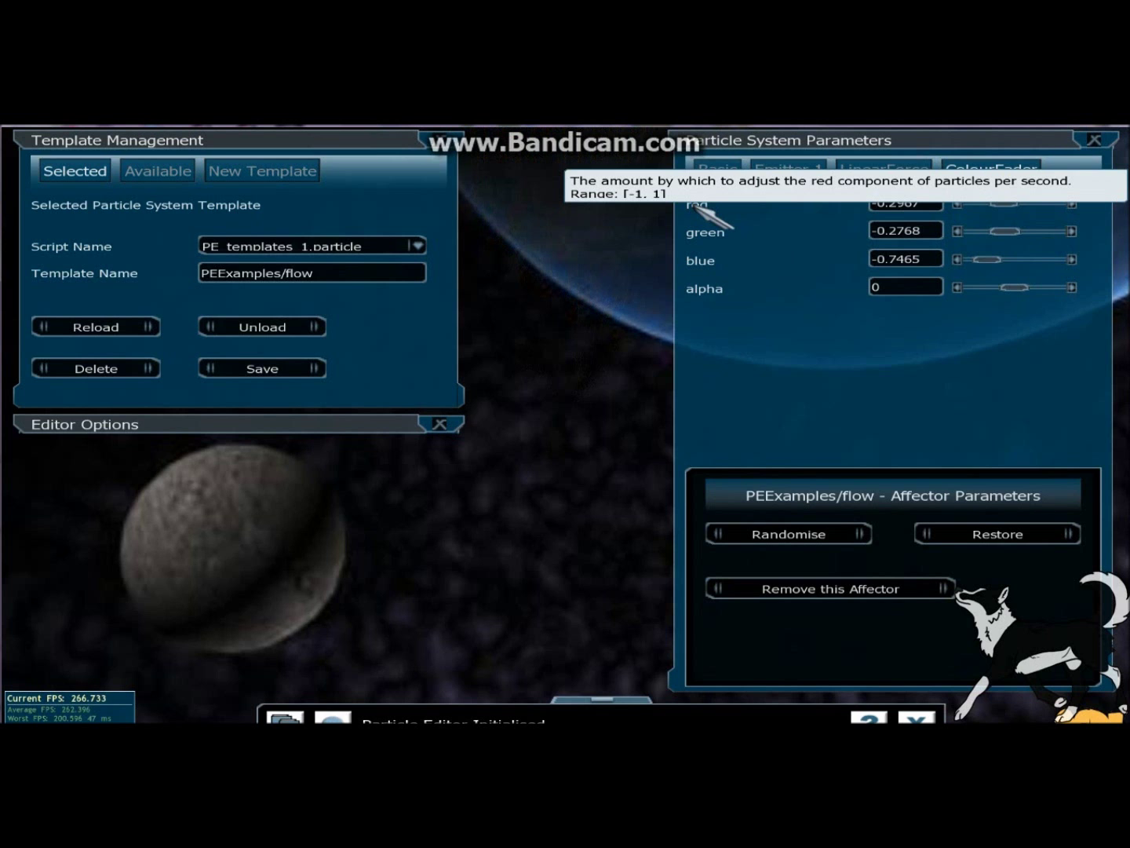
pyautogui.click(713, 169)
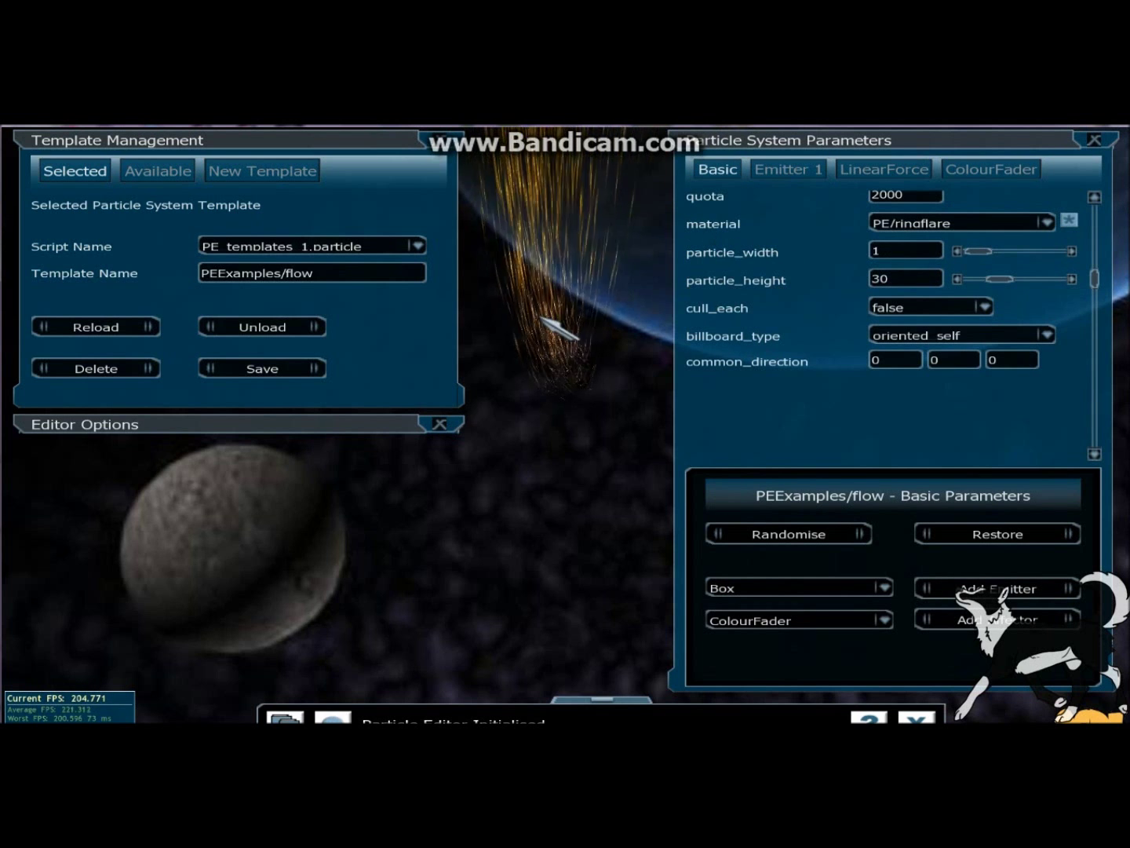
pyautogui.click(144, 174)
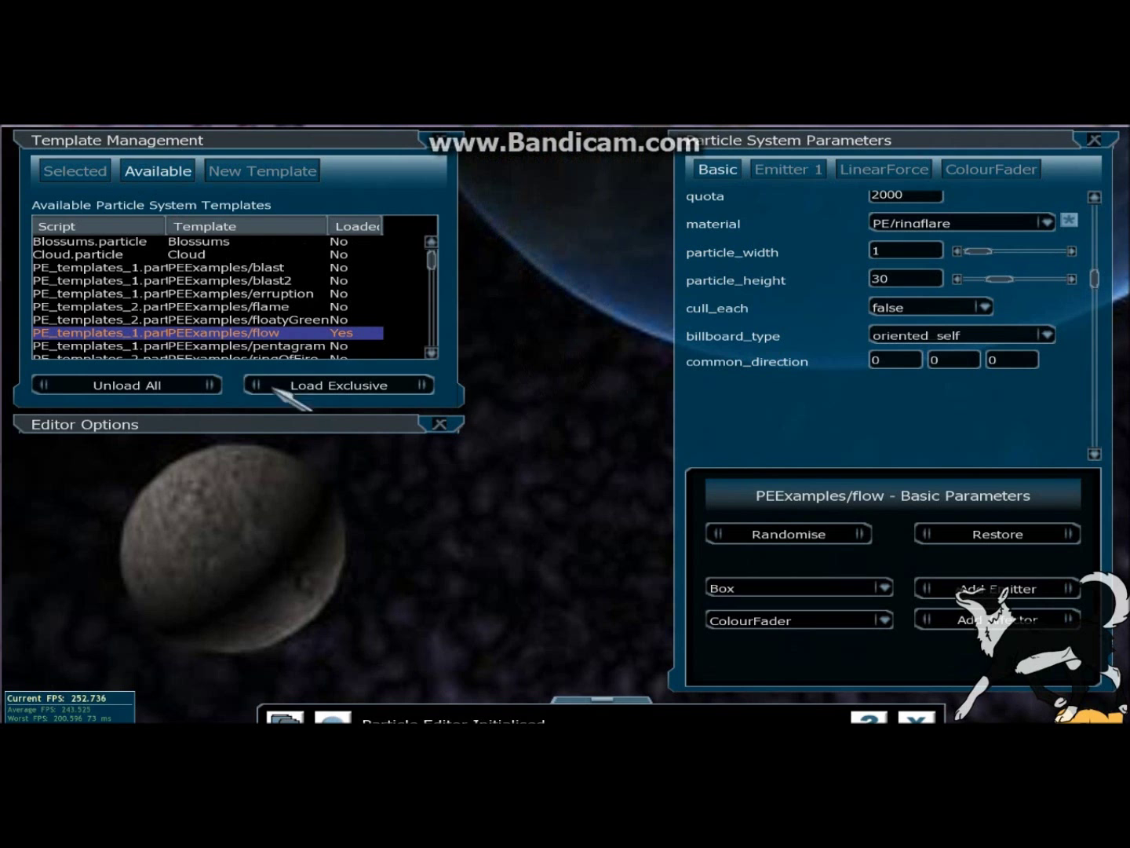
# Step: Unload all templates and load PEExamples/erruption exclusively
pyautogui.click(165, 385)
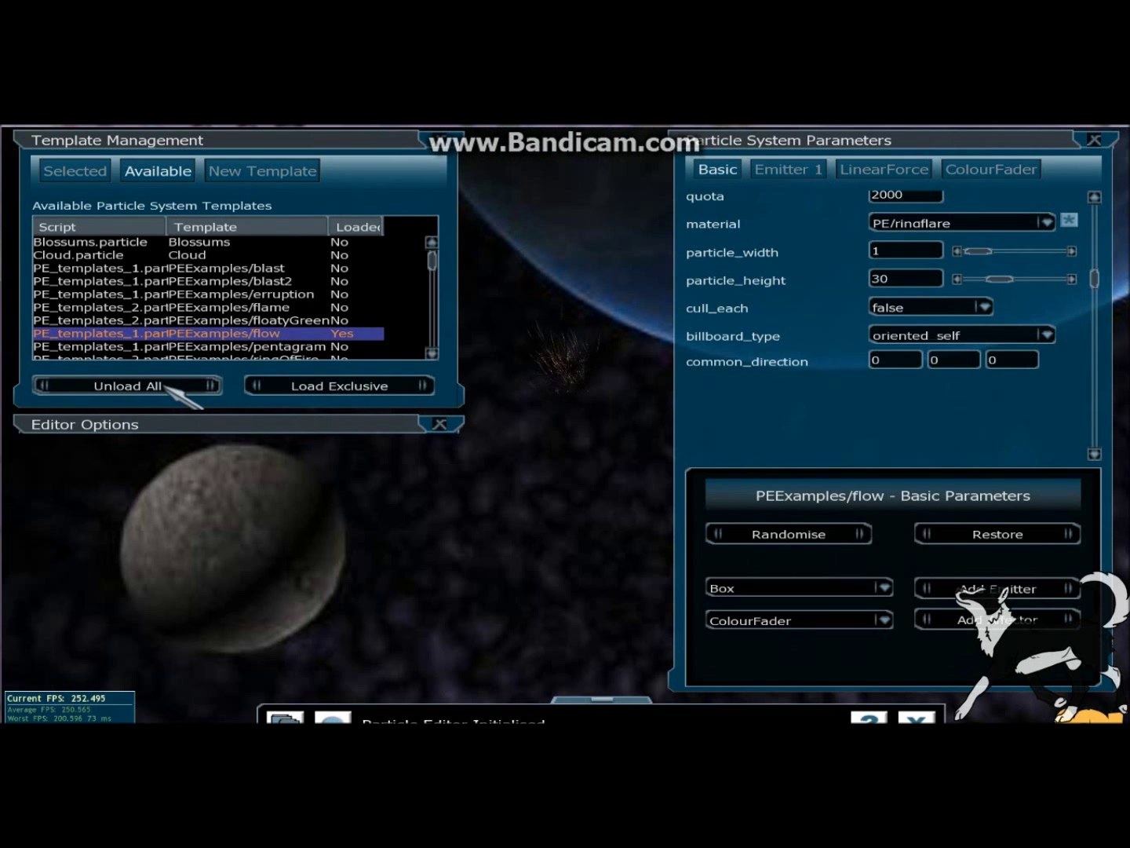
pyautogui.moveTo(430, 255); pyautogui.dragTo(448, 279)
pyautogui.click(285, 287)
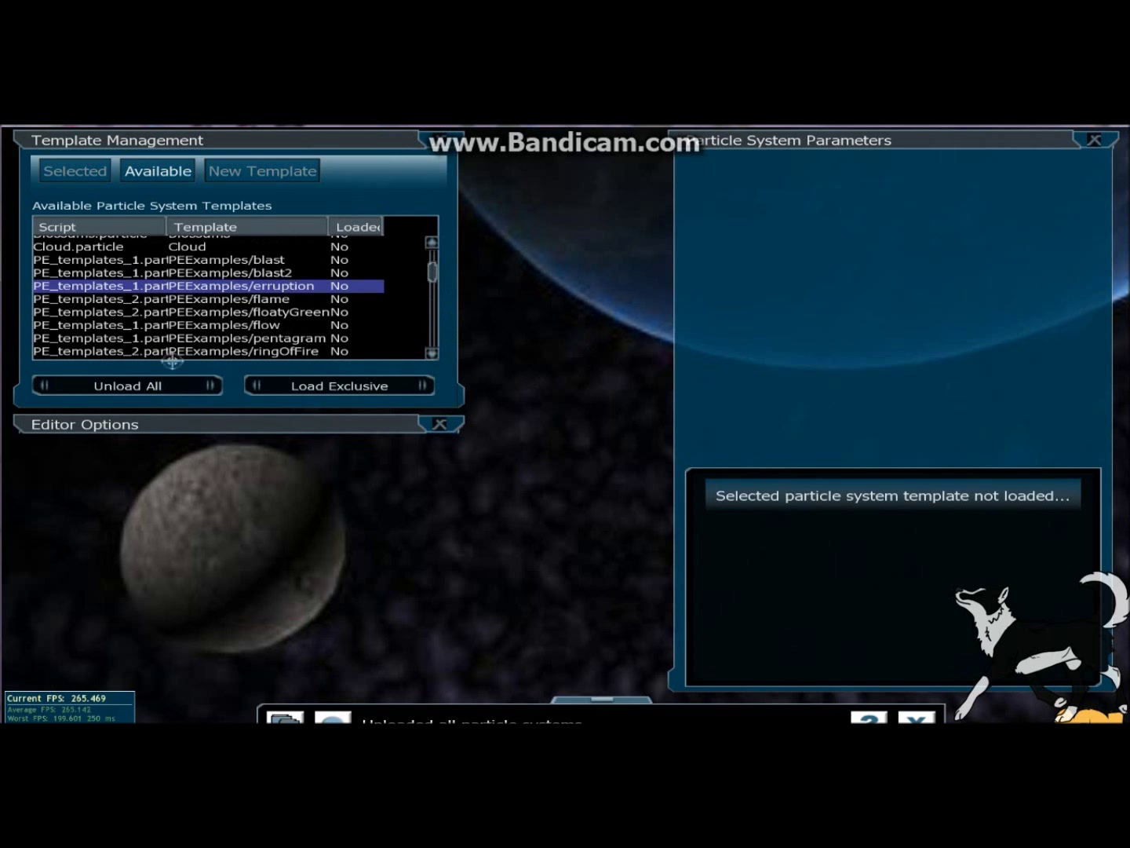
pyautogui.click(340, 389)
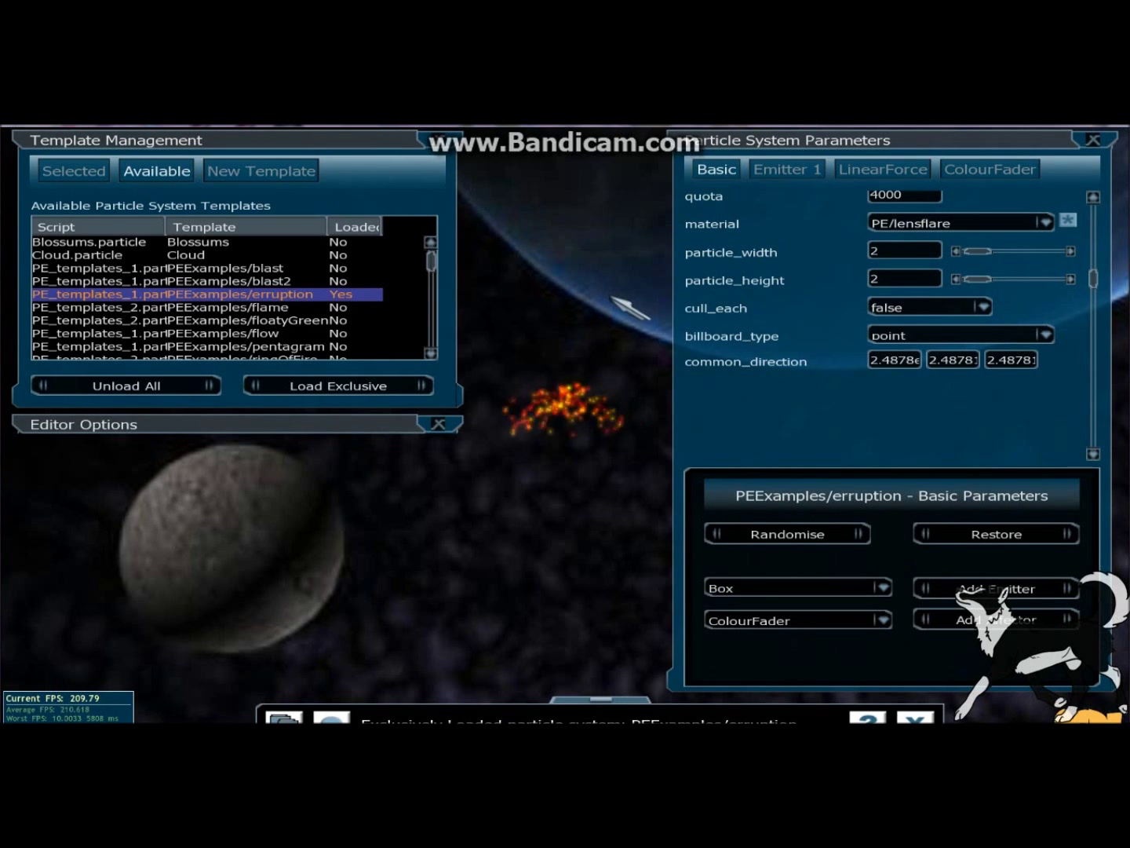
# Step: Review erruption's Emitter 1, ColourFader and Basic settings, then open the New Template form
pyautogui.click(785, 169)
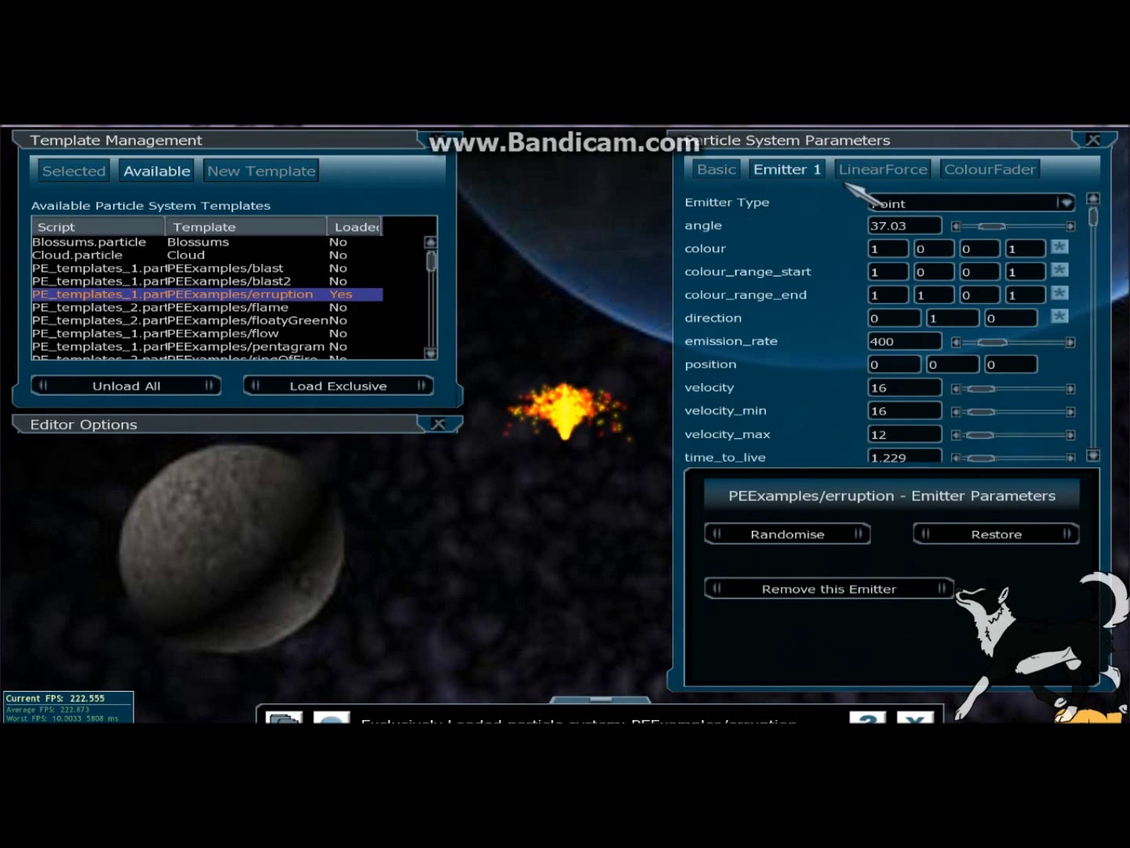
pyautogui.click(1020, 170)
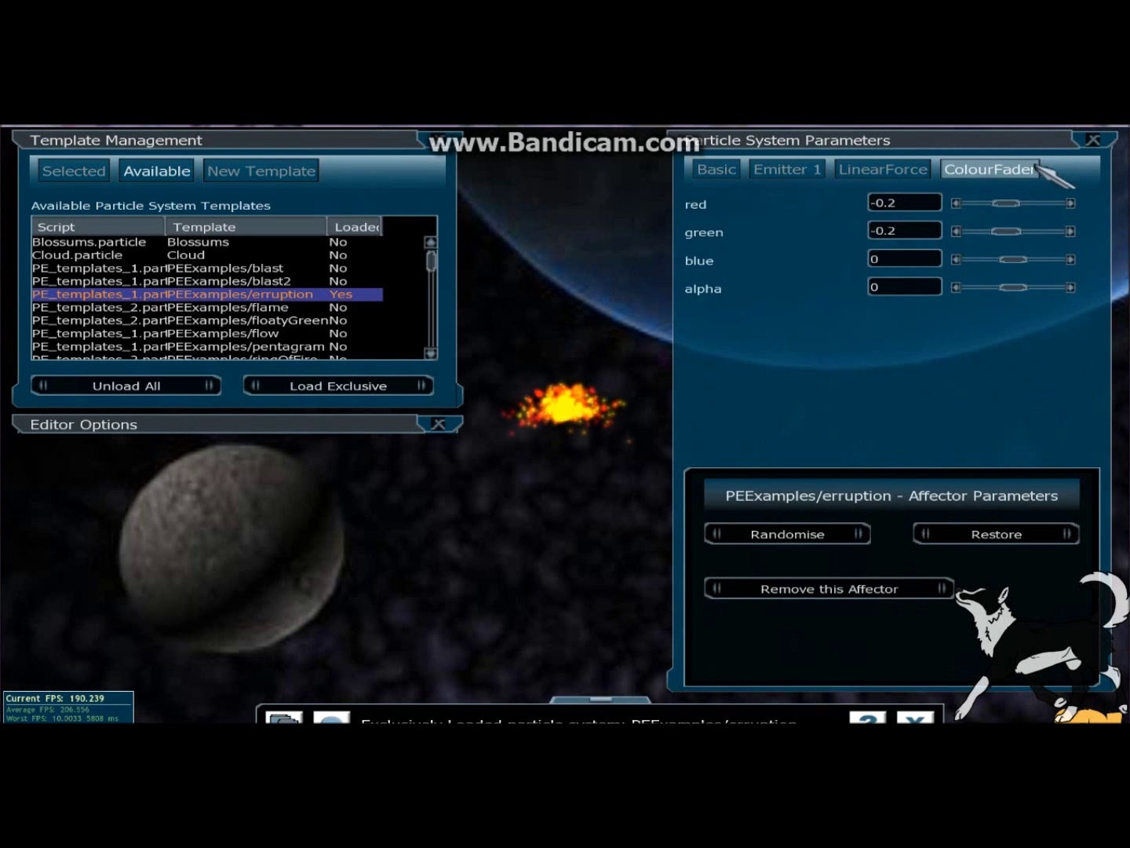
pyautogui.click(708, 169)
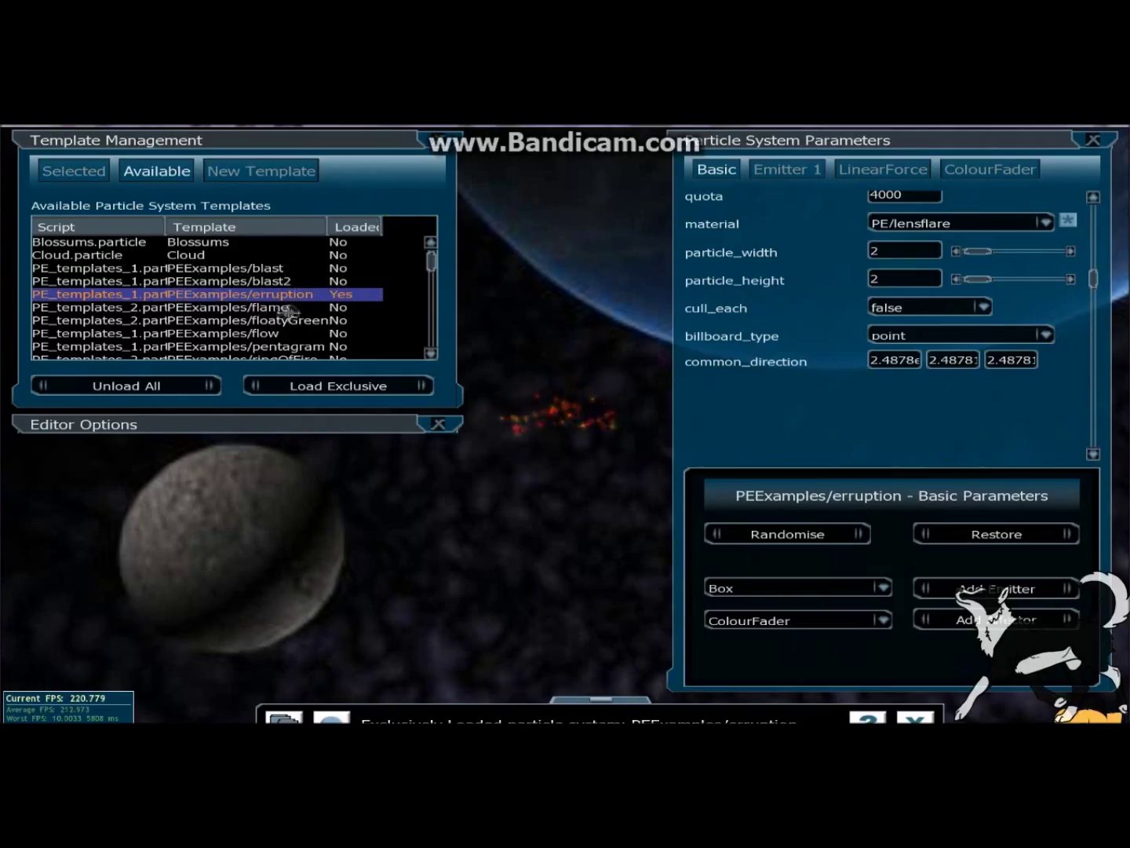
pyautogui.click(306, 170)
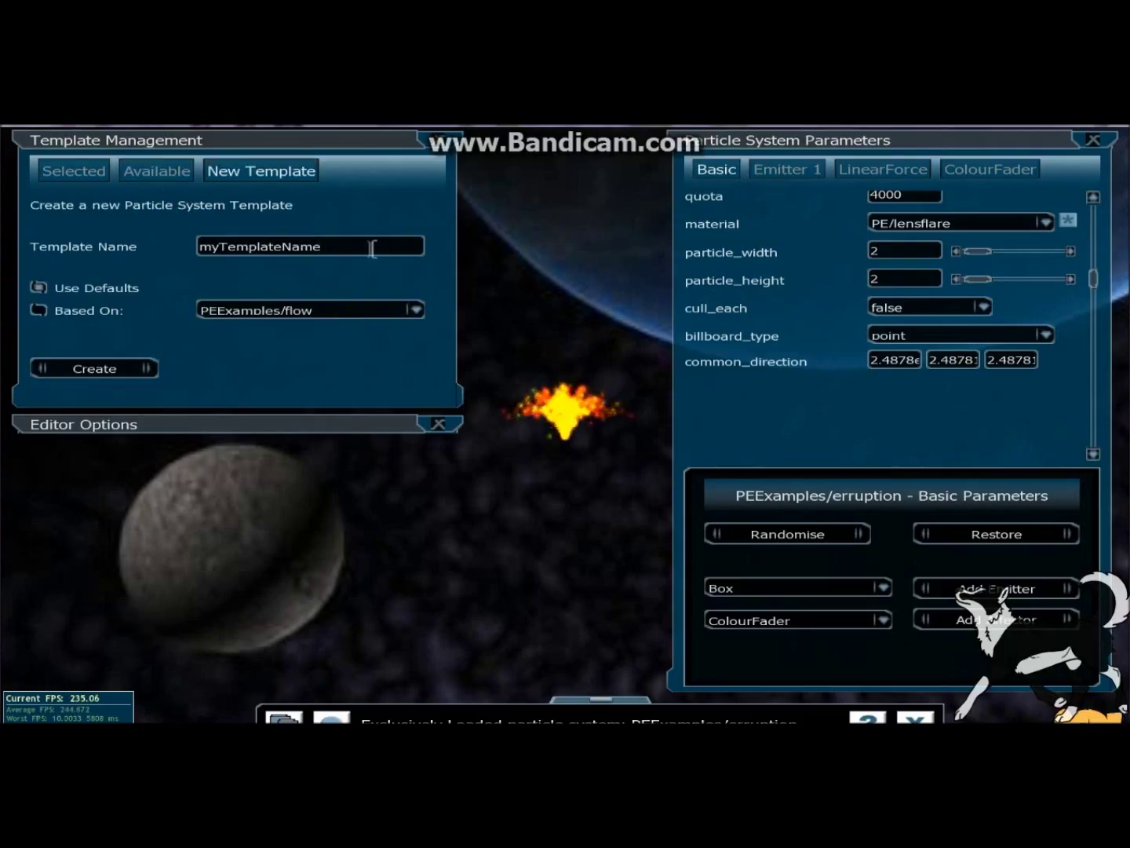
# Step: Create a particle template named Tutorial based on PEExamples/flow
pyautogui.click(158, 170)
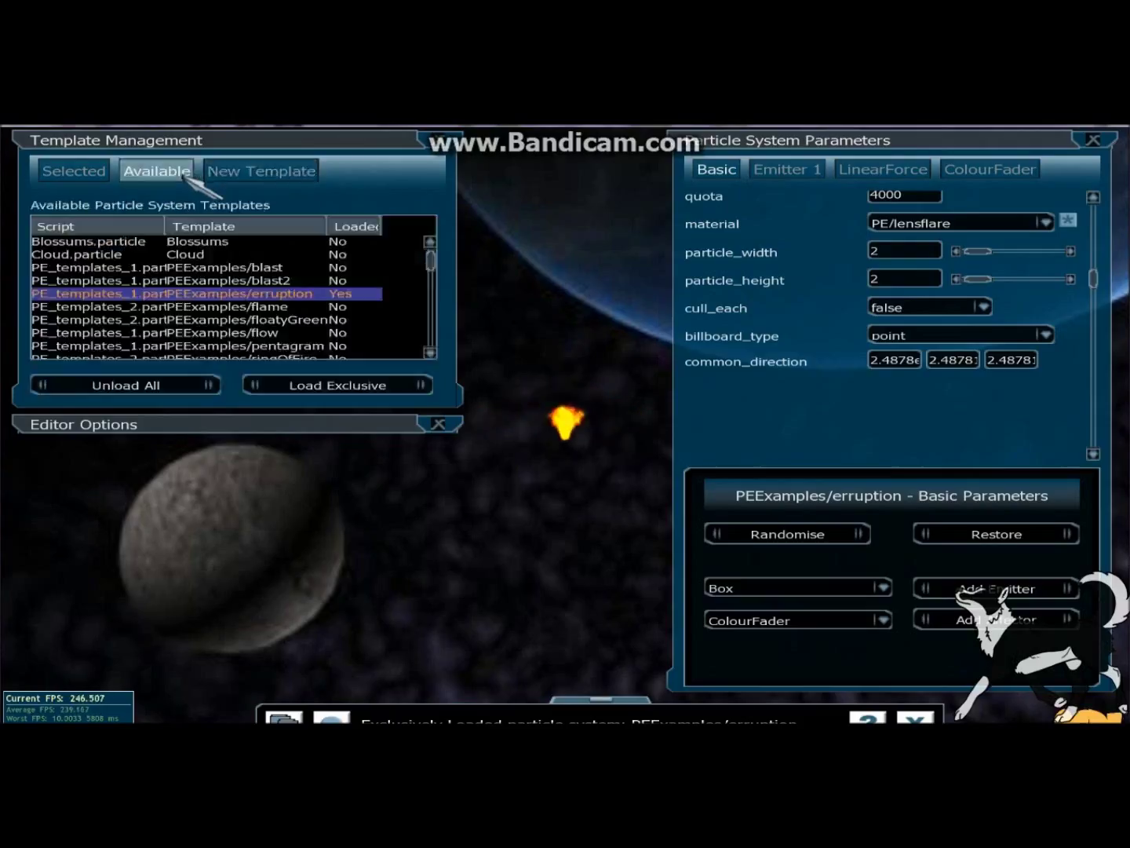
pyautogui.click(286, 174)
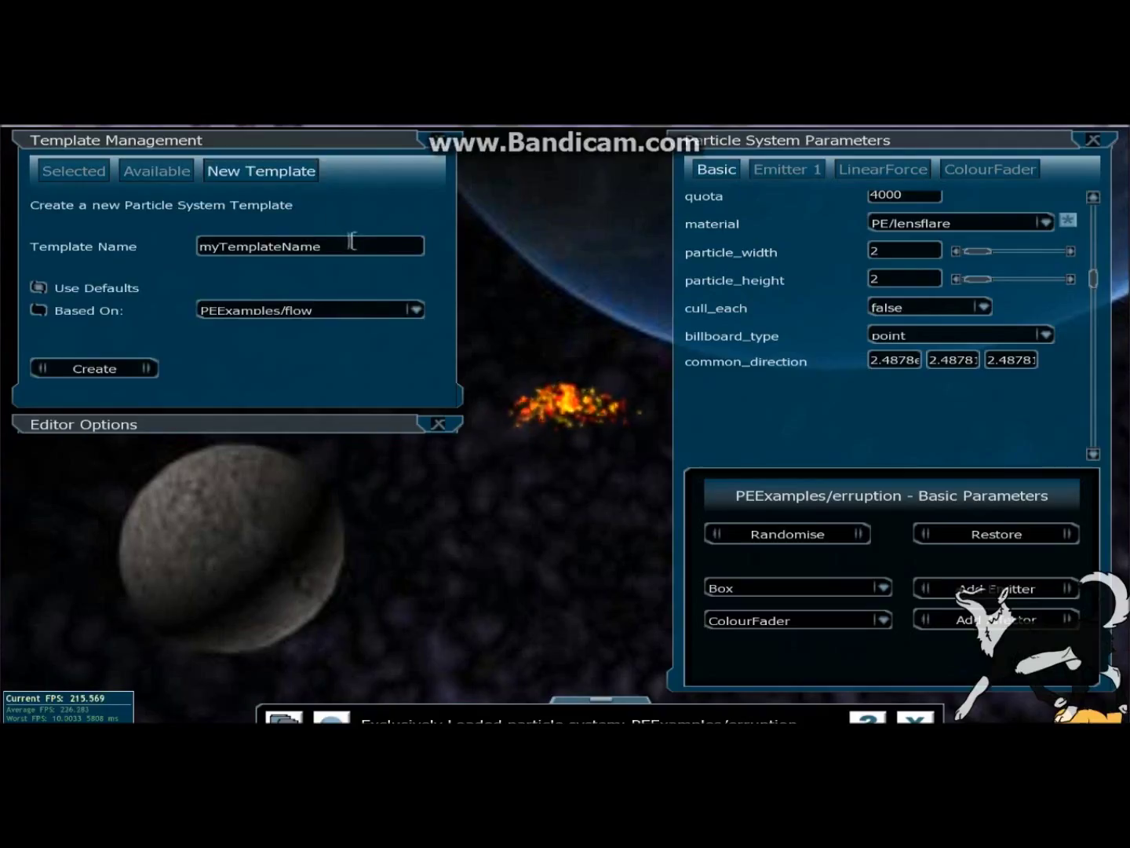
pyautogui.moveTo(350, 243); pyautogui.dragTo(206, 248)
pyautogui.write('Tut')
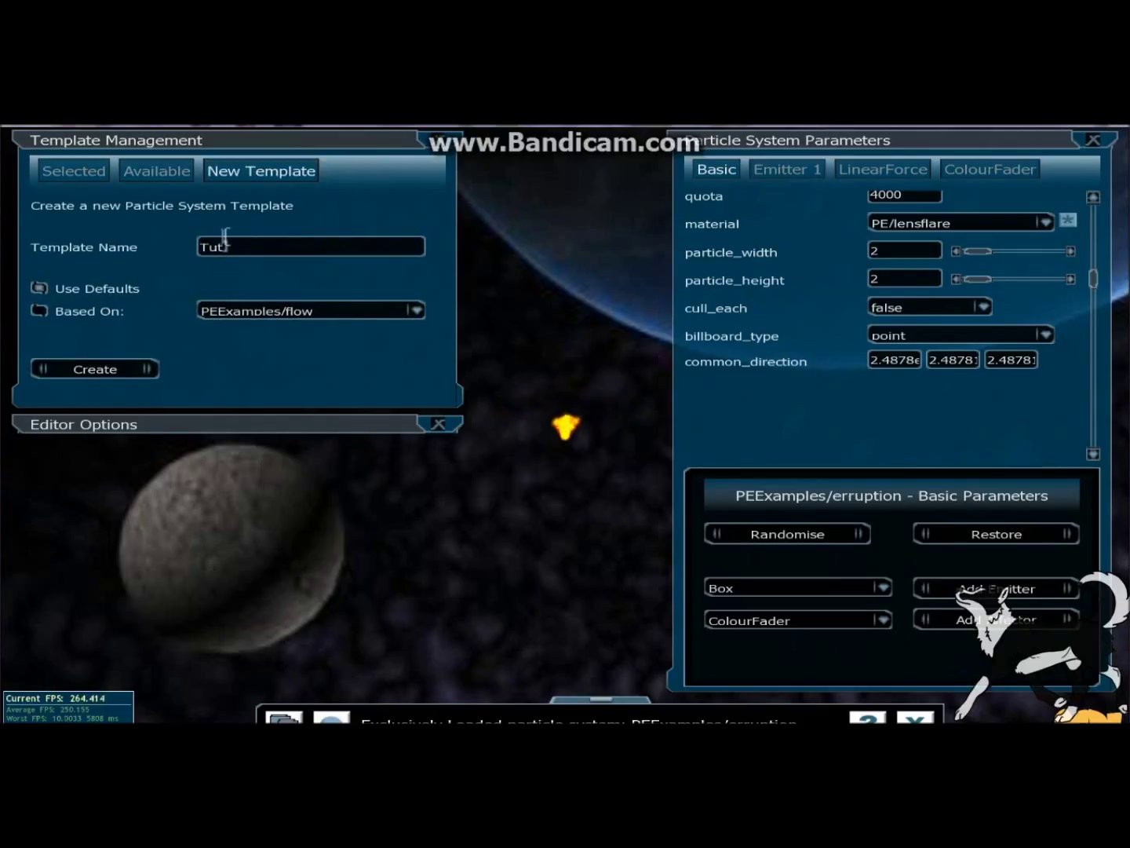
pyautogui.write('orial')
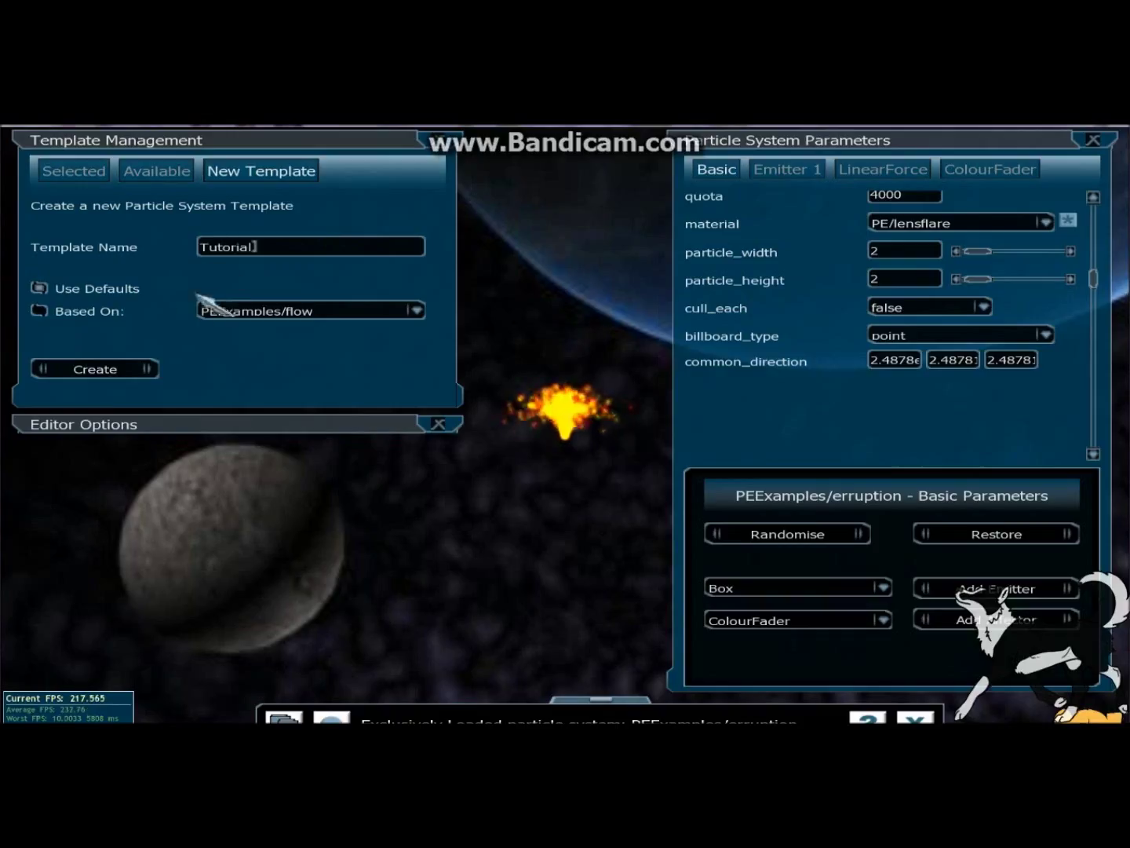
pyautogui.click(38, 290)
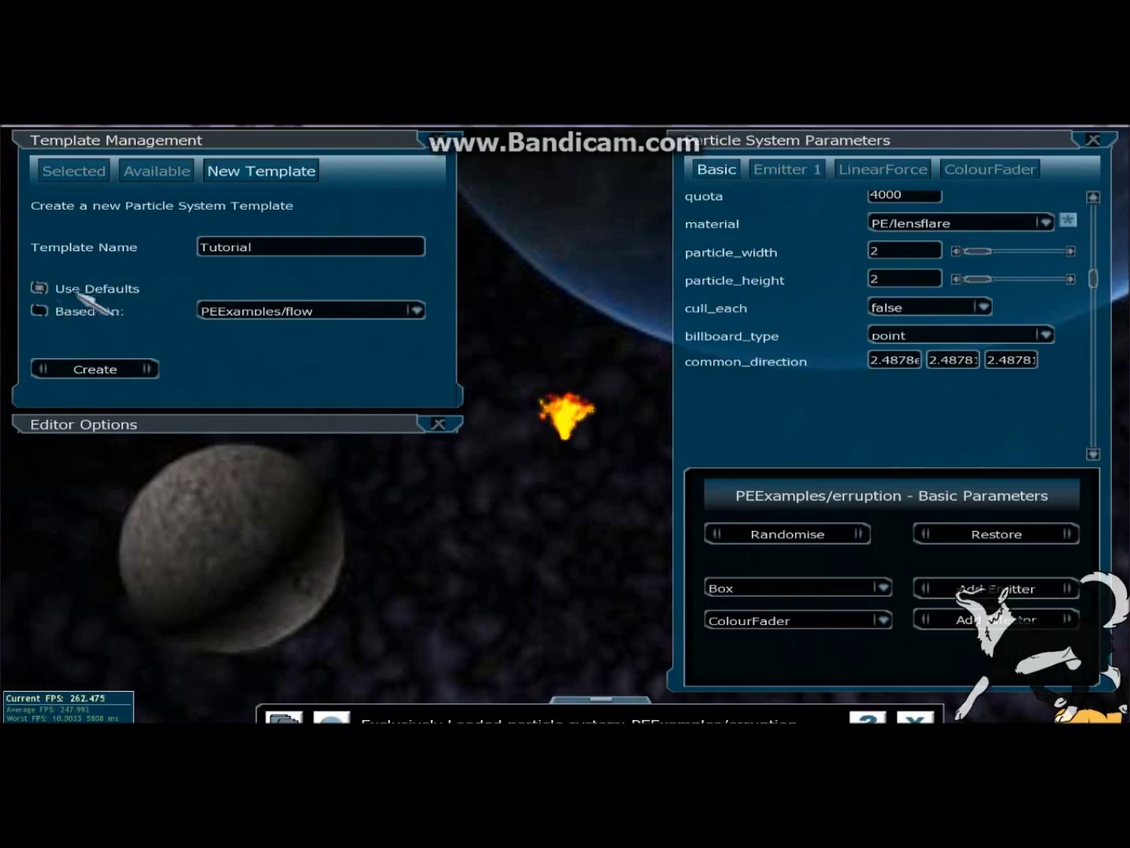
pyautogui.click(36, 309)
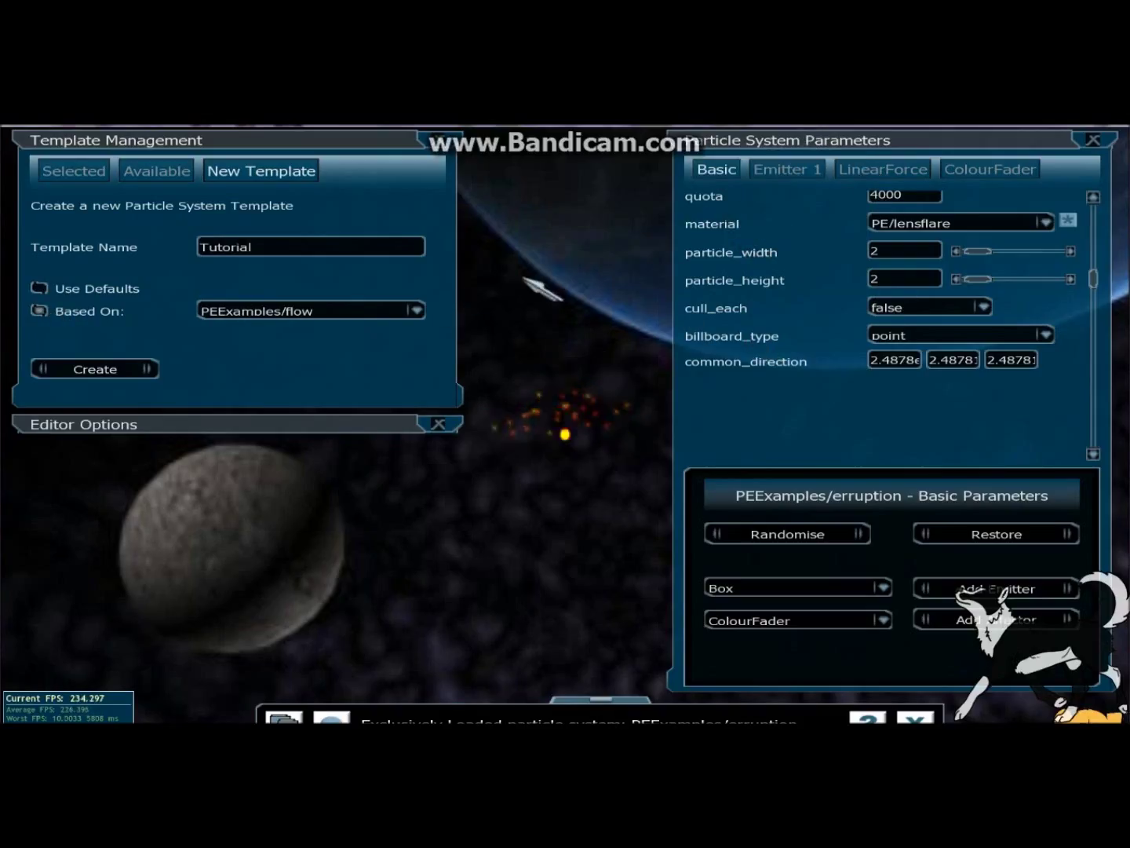
pyautogui.click(93, 368)
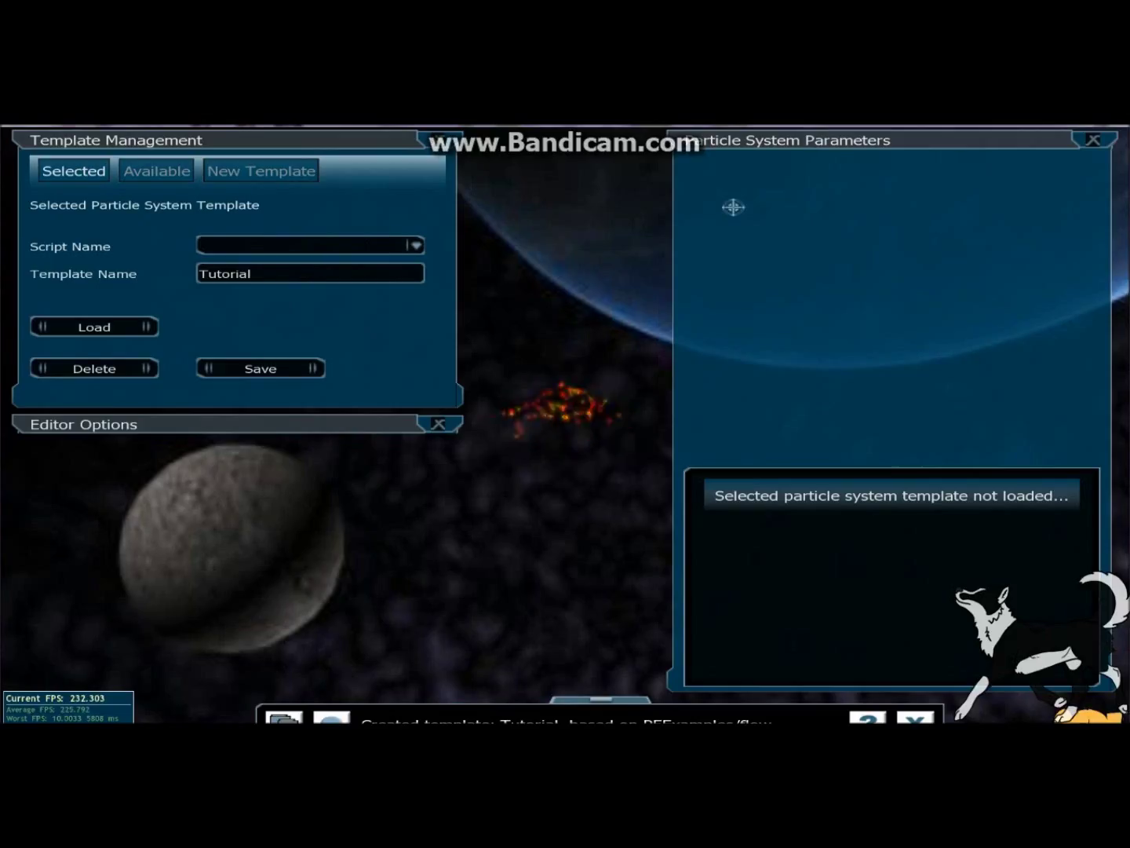
# Step: Save the Tutorial template as Tutorial.particle, confirm, and dismiss the success notice
pyautogui.click(303, 243)
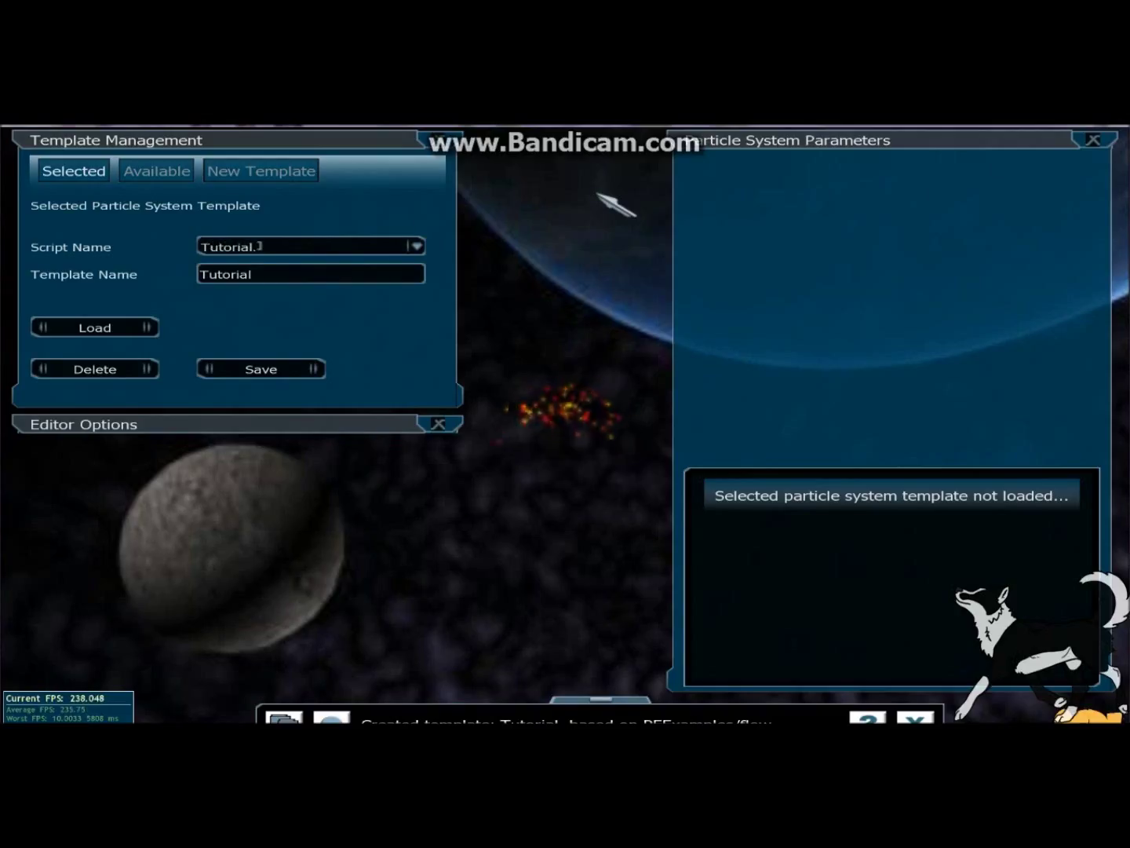
pyautogui.write('l')
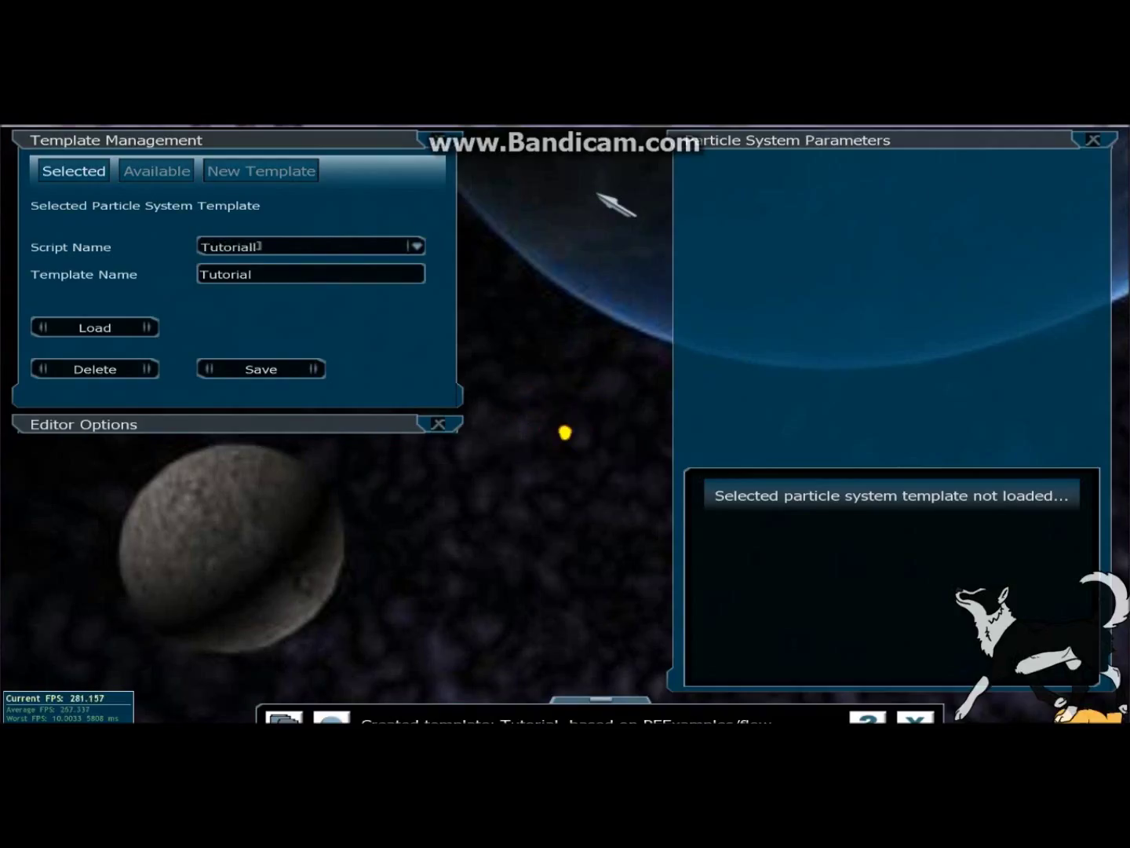
pyautogui.press('BackSpace')
pyautogui.write('.p')
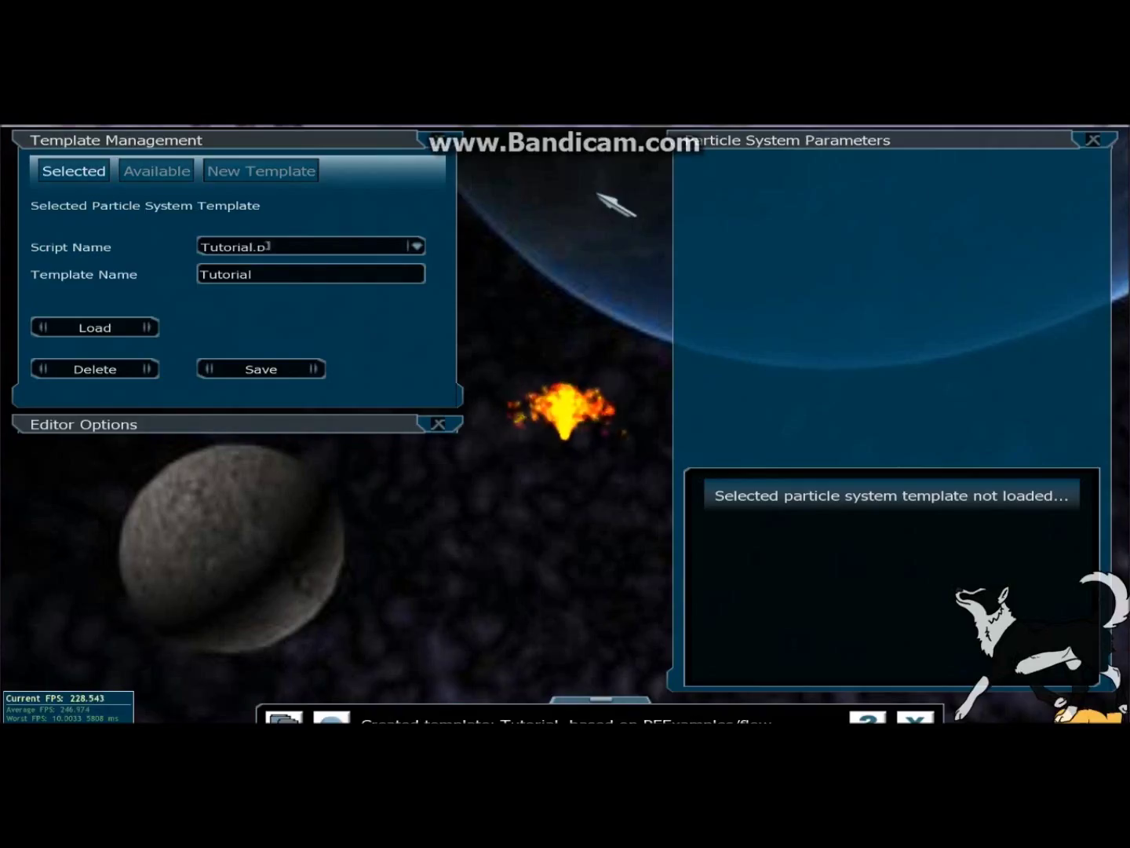
pyautogui.write('article')
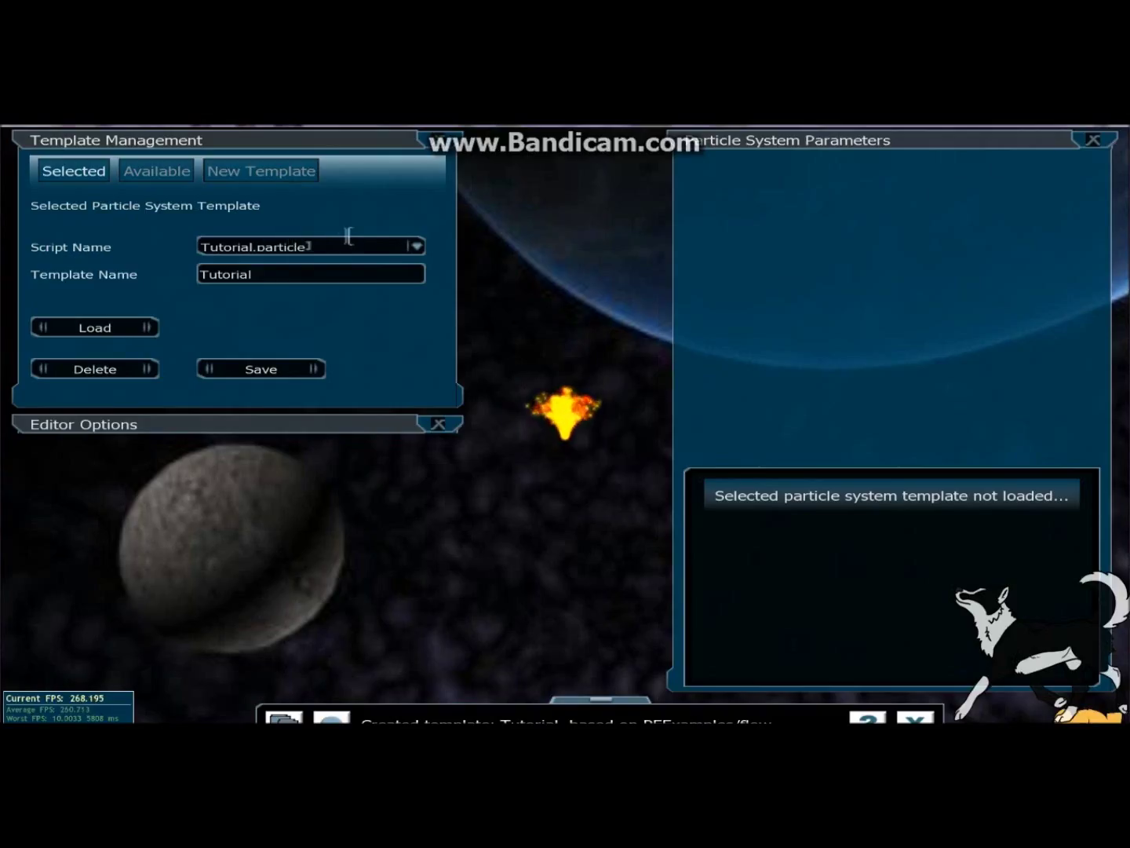
pyautogui.moveTo(328, 245); pyautogui.dragTo(259, 247)
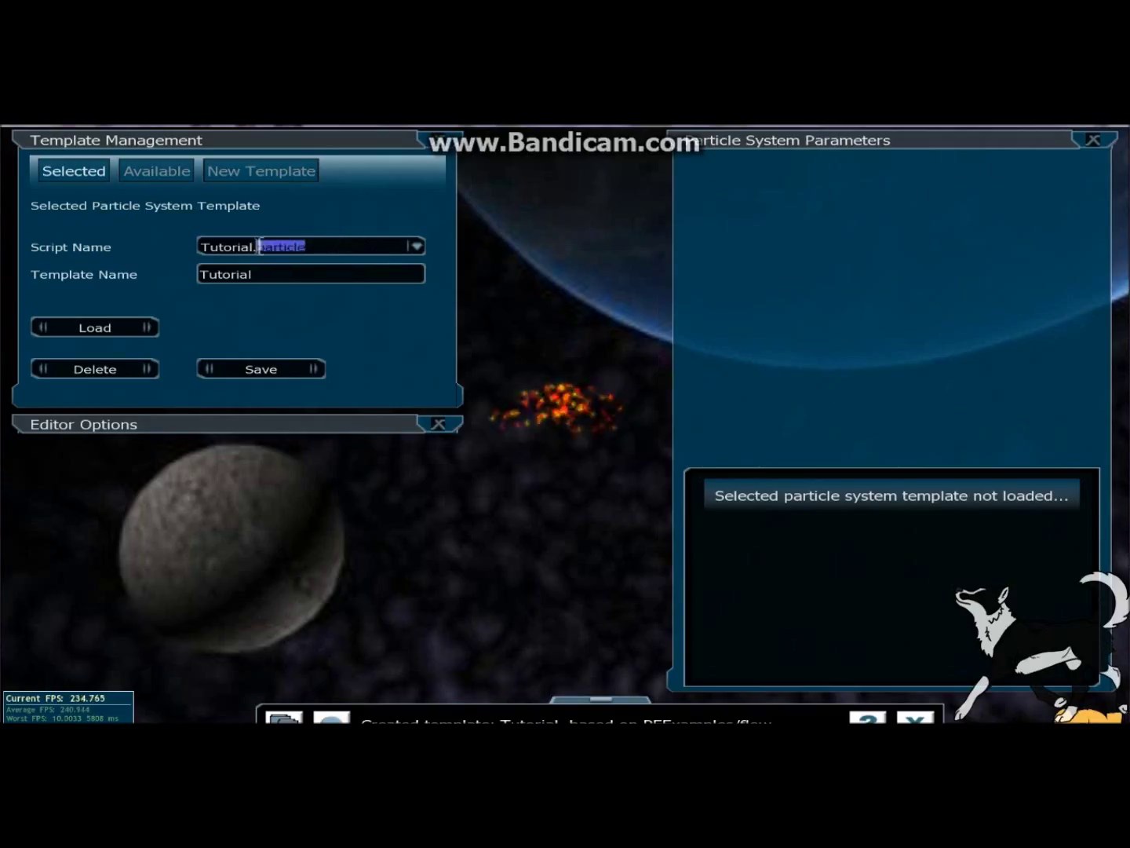
pyautogui.click(343, 237)
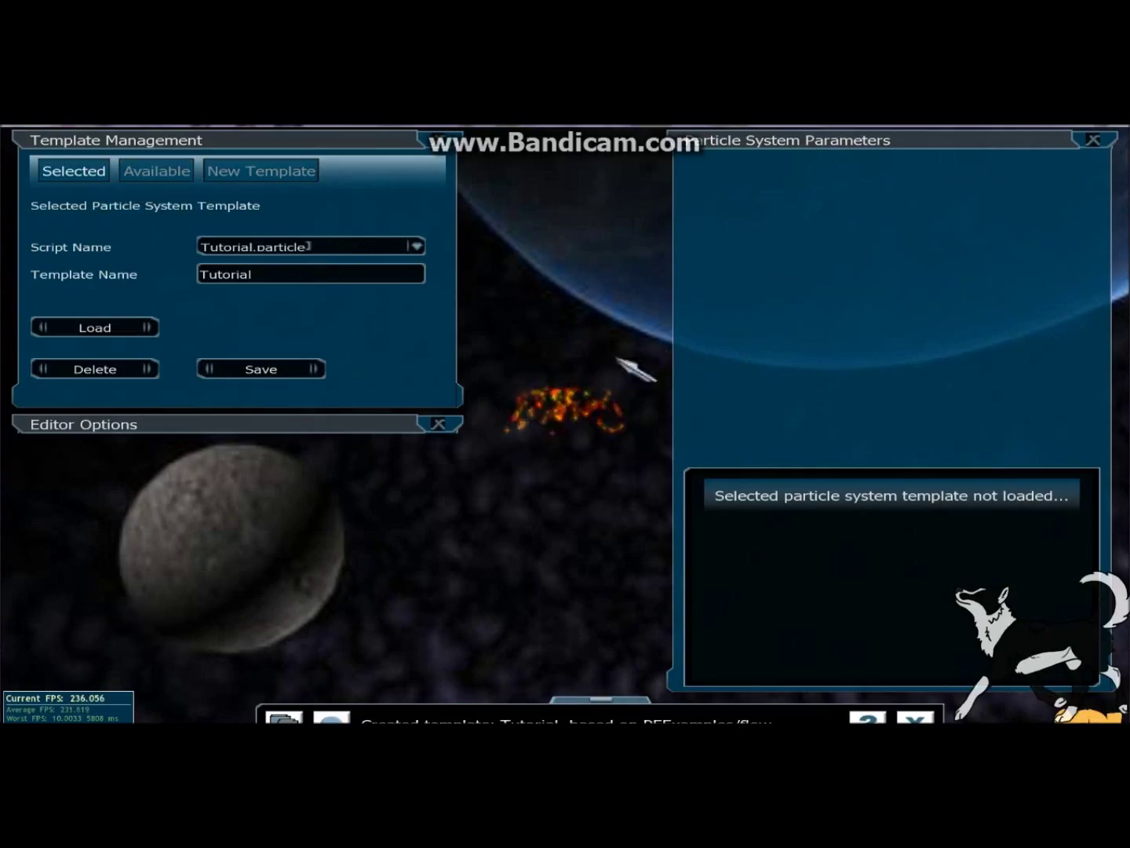
pyautogui.click(280, 373)
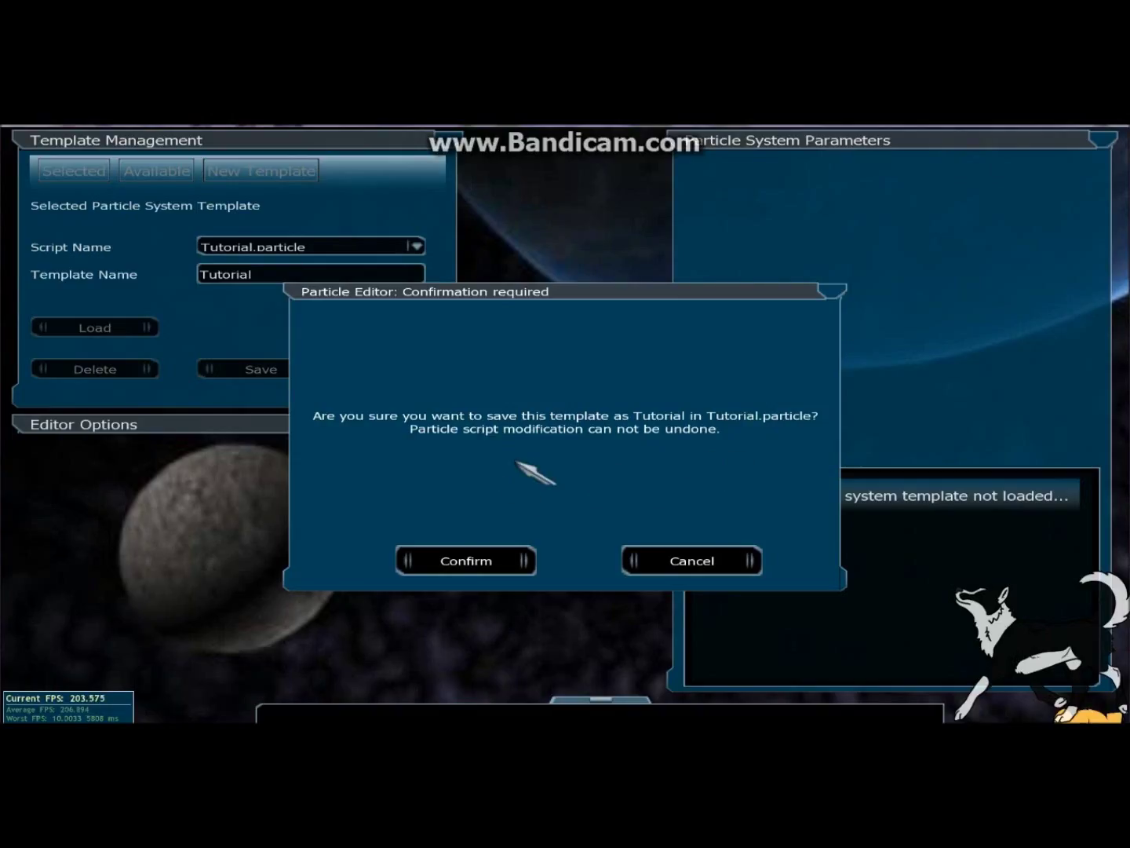
pyautogui.click(463, 563)
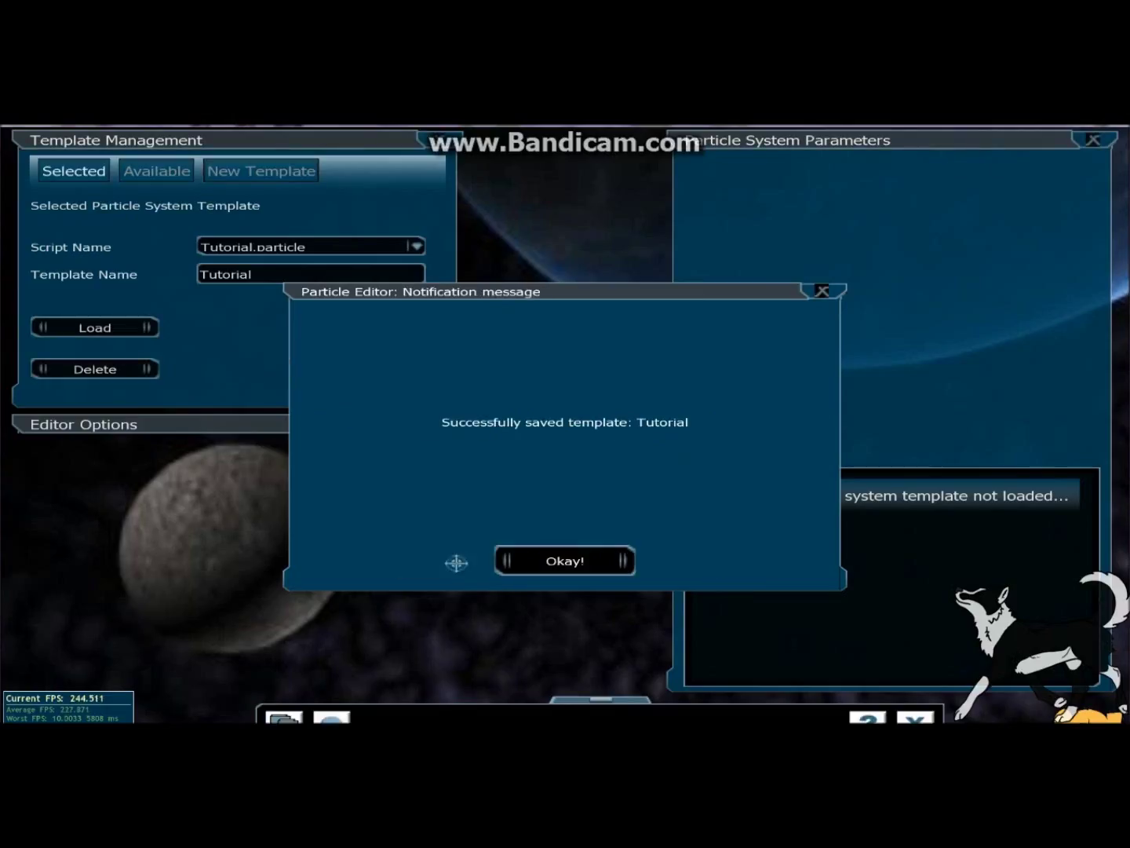
pyautogui.click(565, 557)
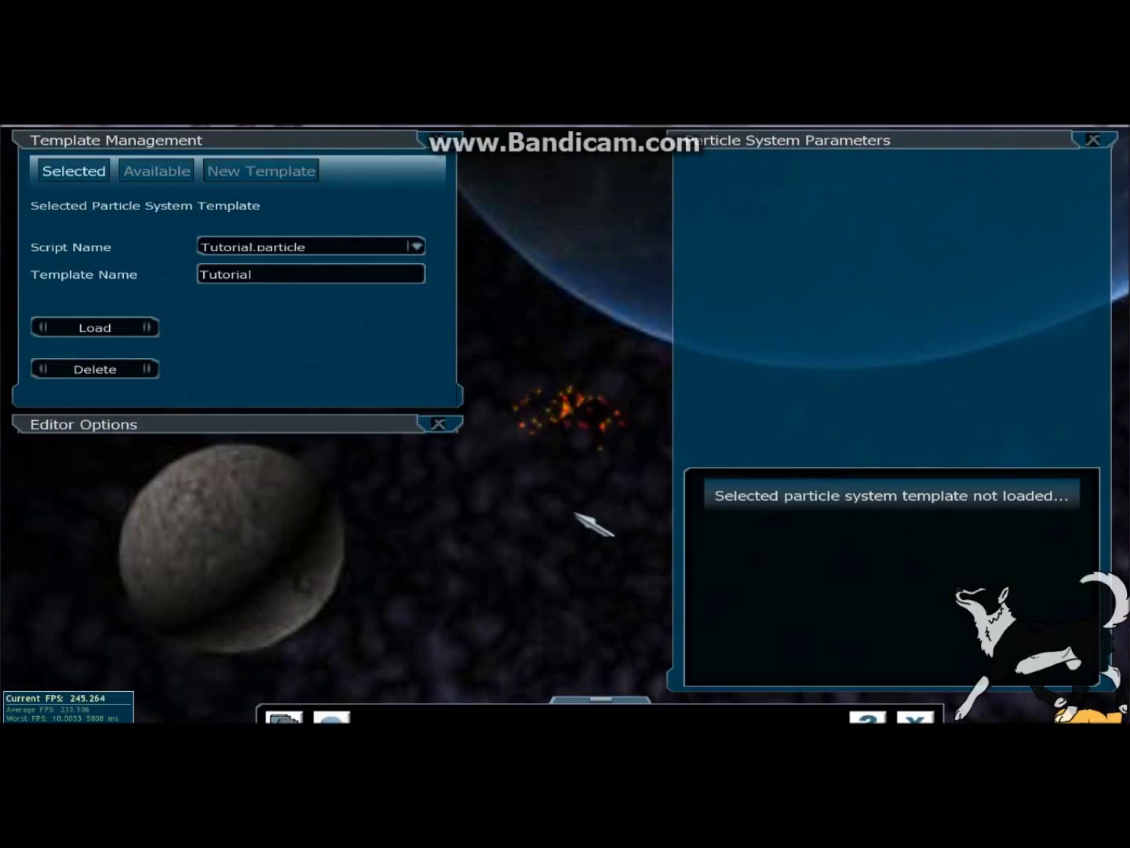
# Step: Close the Particle Editor from its taskbar entry
pyautogui.click(536, 409)
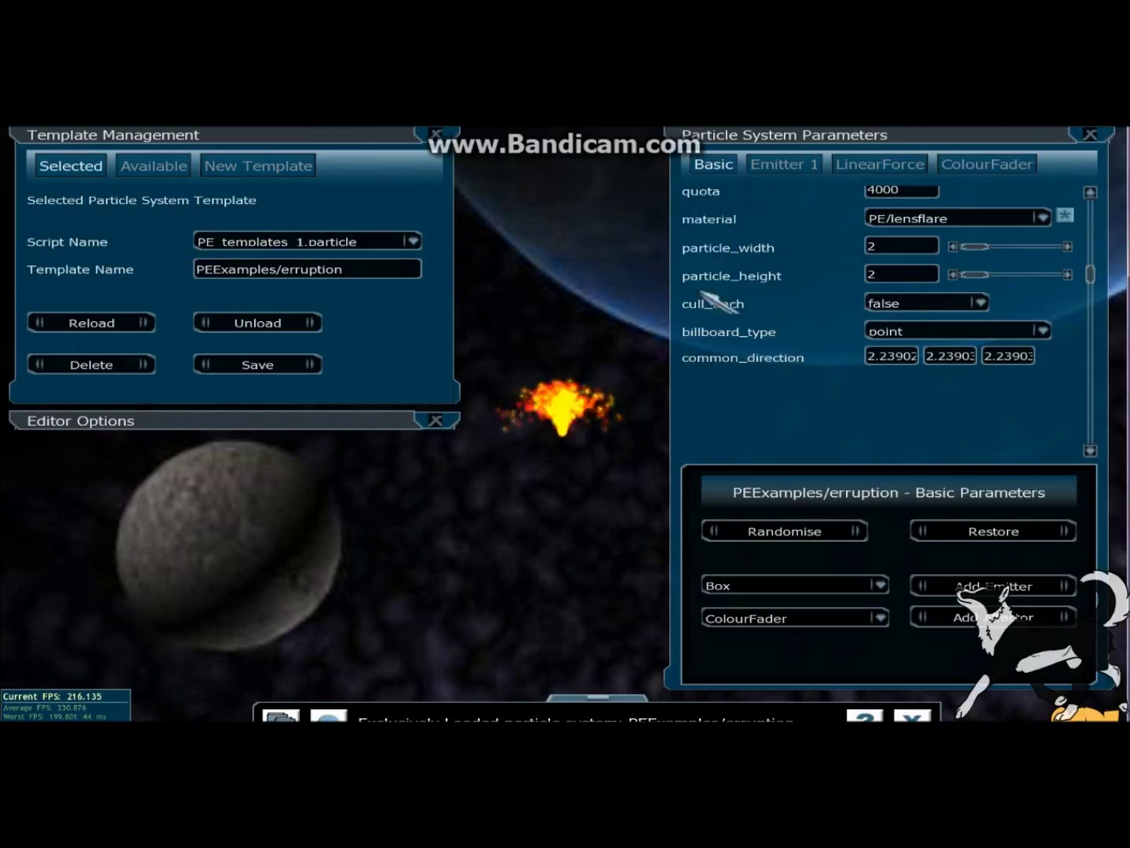
pyautogui.hotkey('alt', 'Tab')
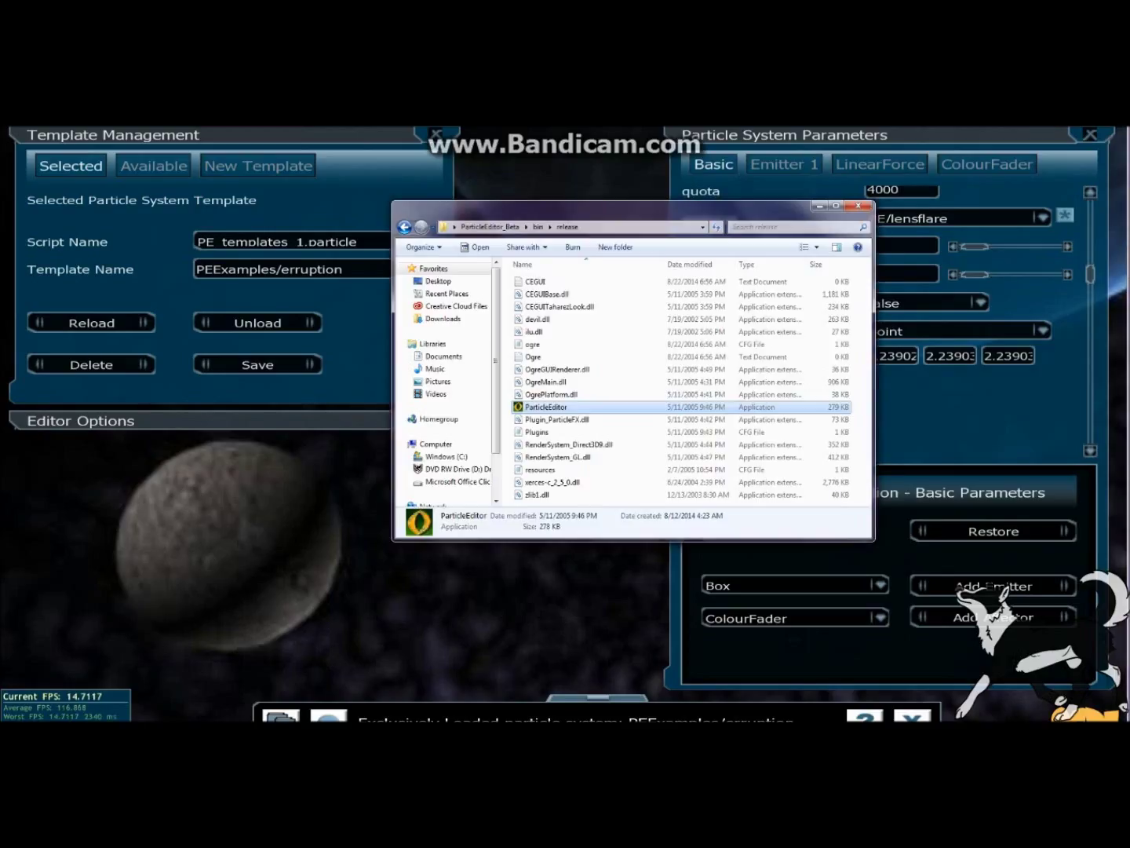
pyautogui.rightClick(562, 717)
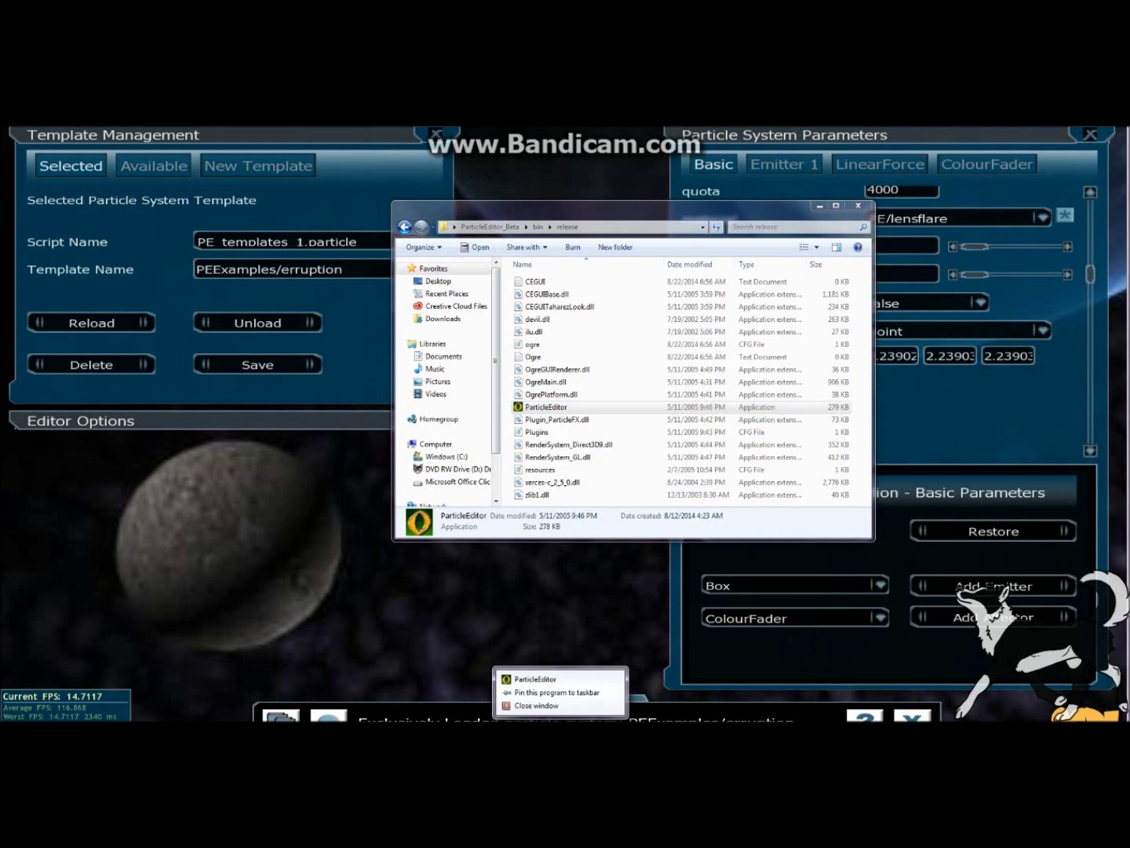
pyautogui.click(546, 701)
# Step: Go back to ParticleEditor_Beta and open data\particle_scripts to find the Tutorial script
pyautogui.moveTo(498, 209); pyautogui.dragTo(473, 238)
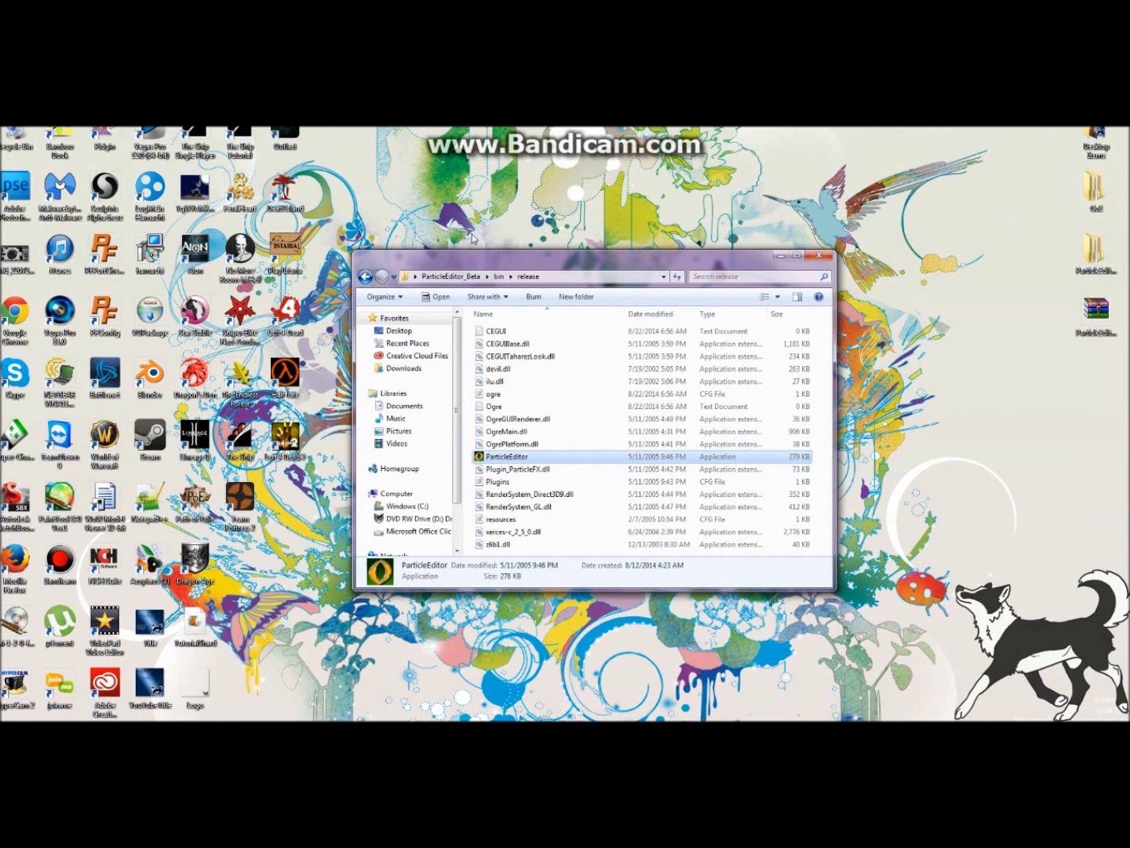
pyautogui.click(366, 277)
pyautogui.click(365, 276)
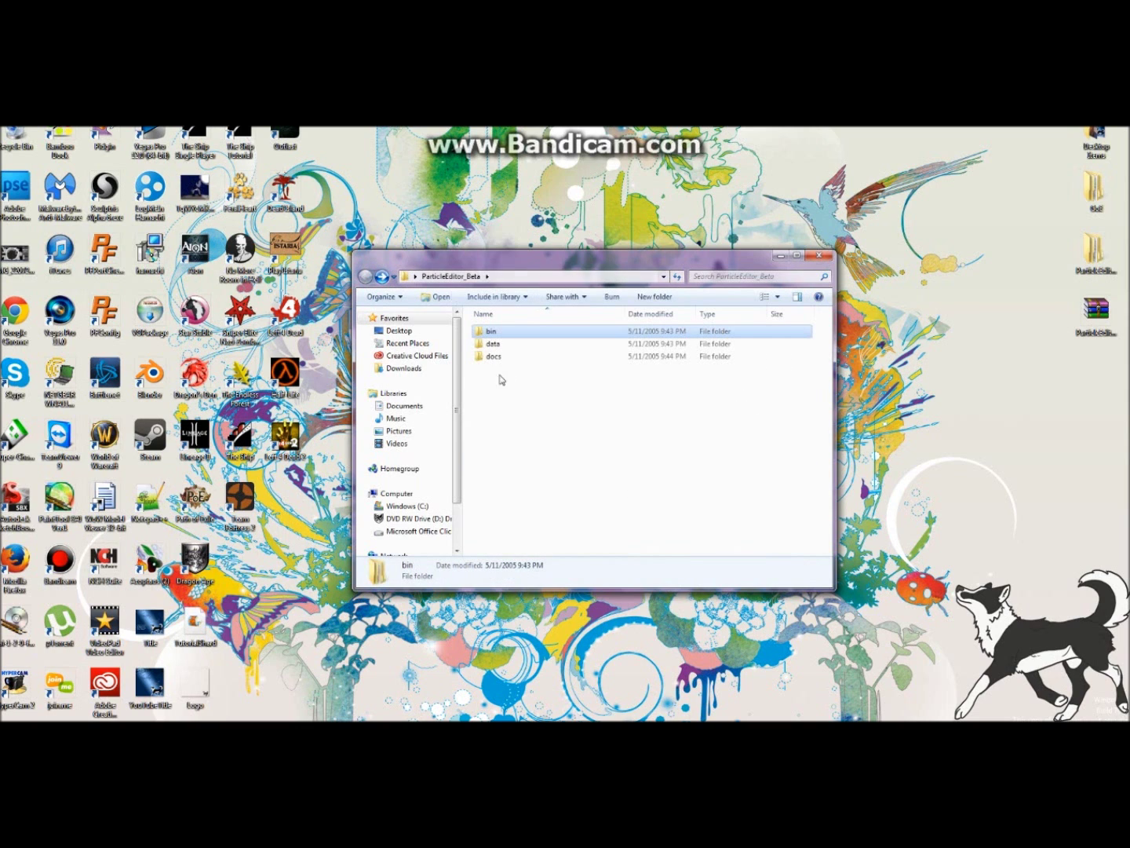
pyautogui.moveTo(509, 420); pyautogui.dragTo(540, 353)
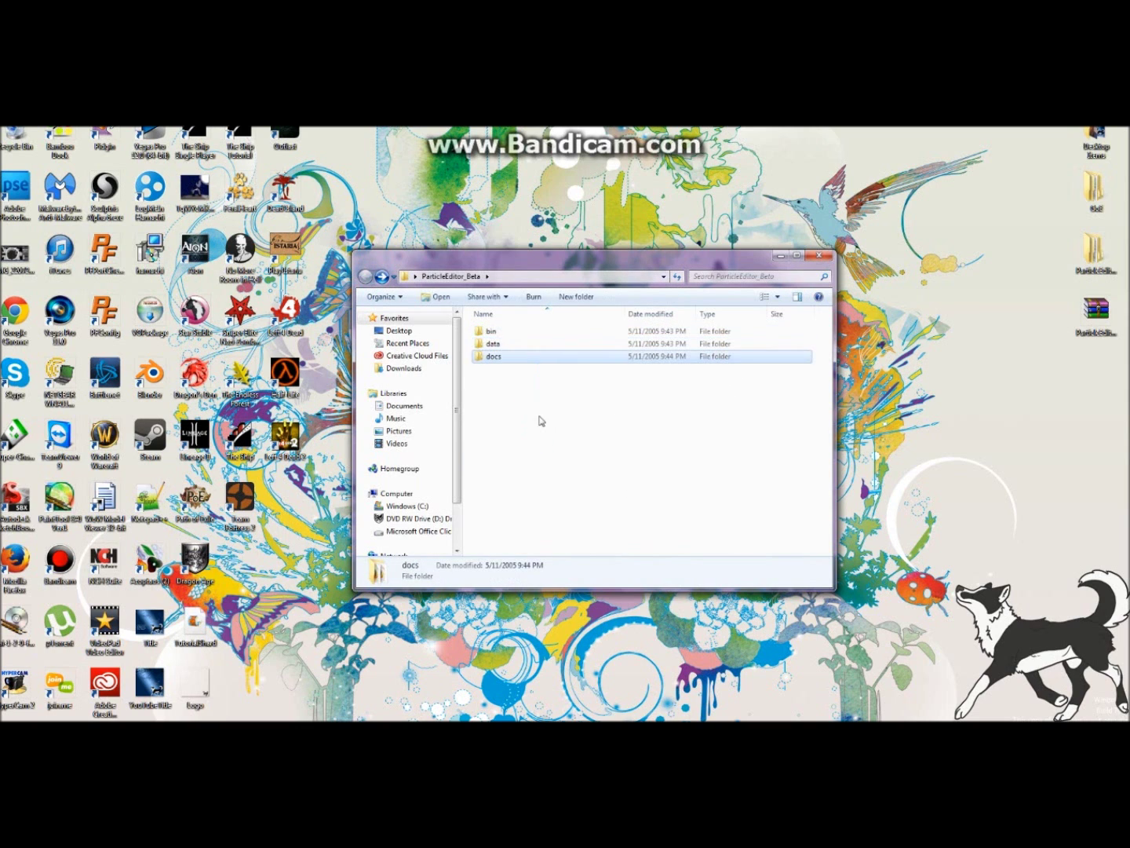
pyautogui.click(540, 420)
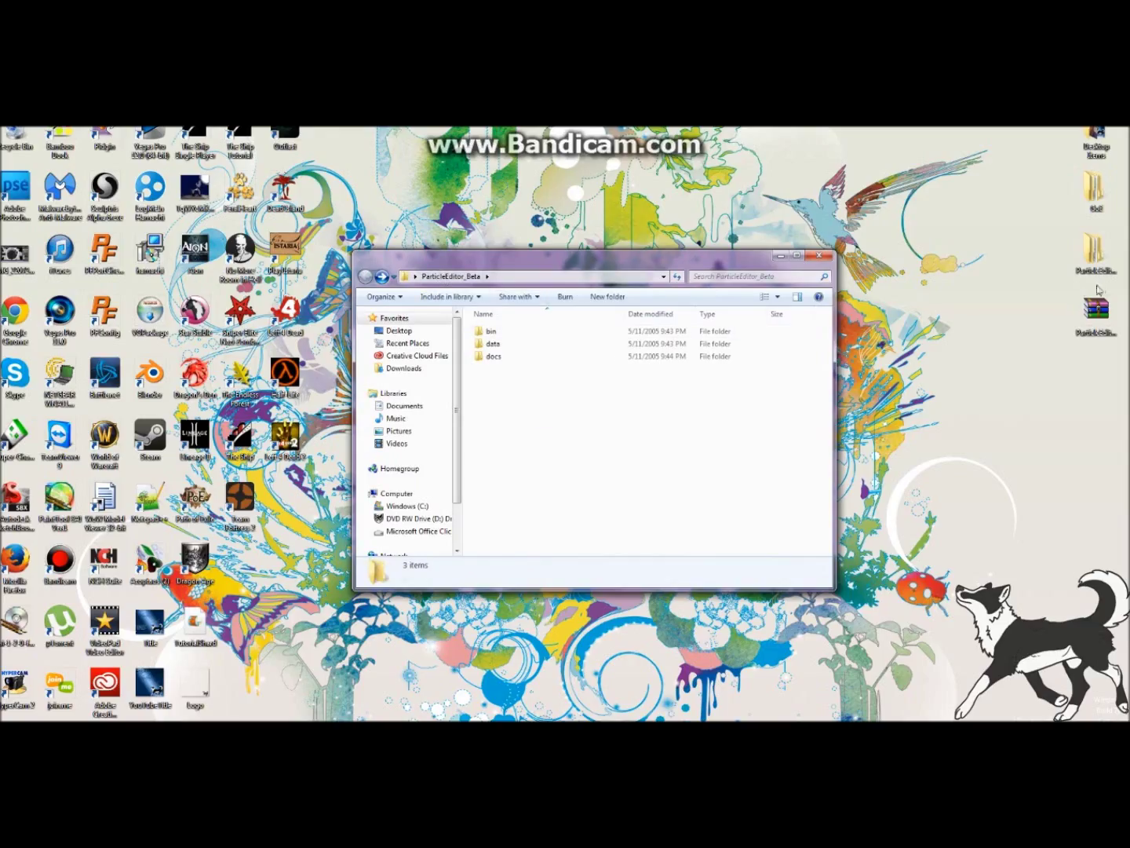
pyautogui.doubleClick(626, 347)
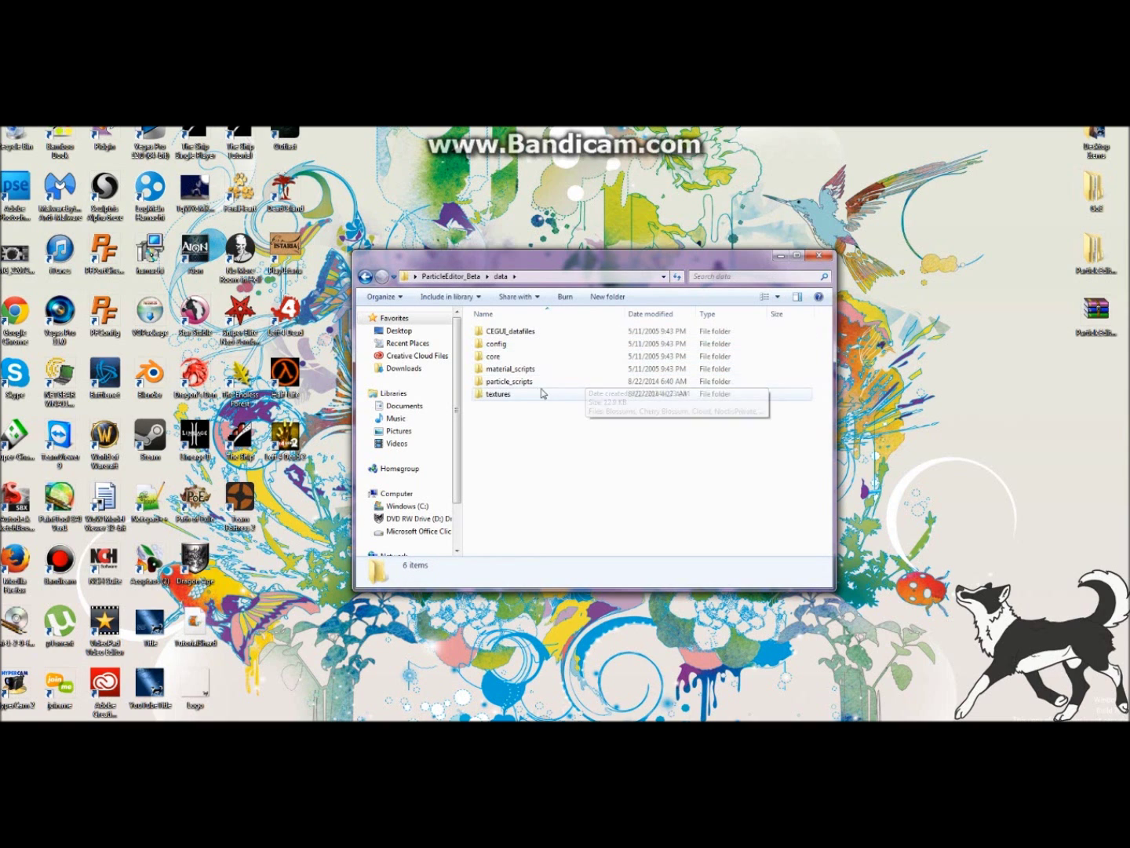
pyautogui.click(597, 385)
pyautogui.doubleClick(614, 385)
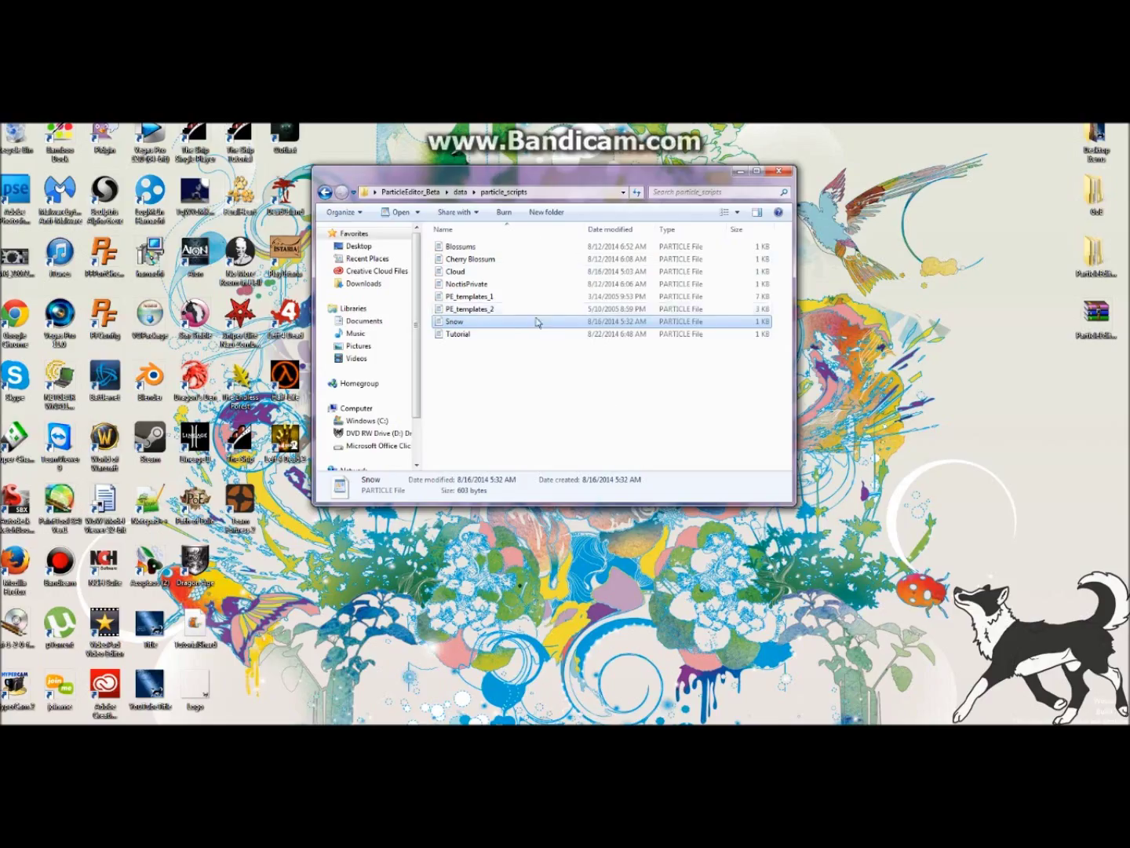
pyautogui.click(510, 361)
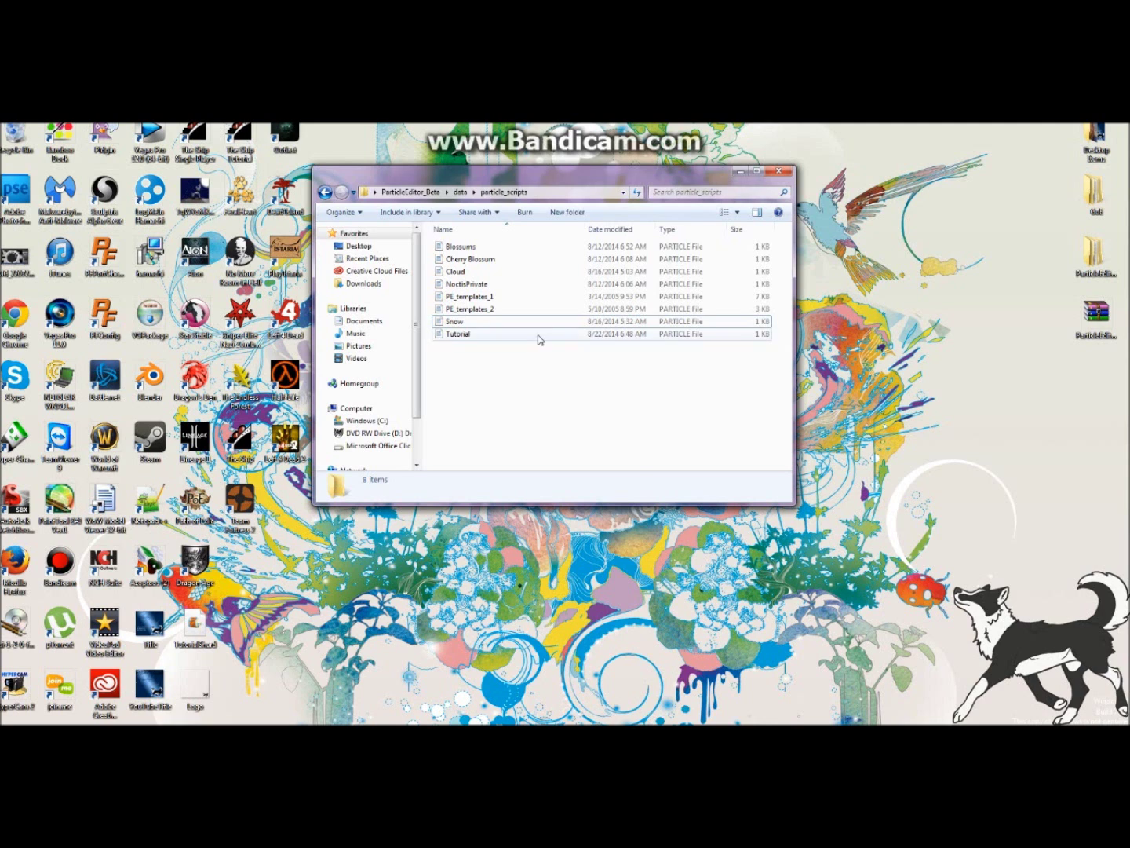
# Step: Copy the Tutorial script from particle_scripts onto the desktop, then return to the data folder
pyautogui.click(540, 334)
pyautogui.rightClick(543, 337)
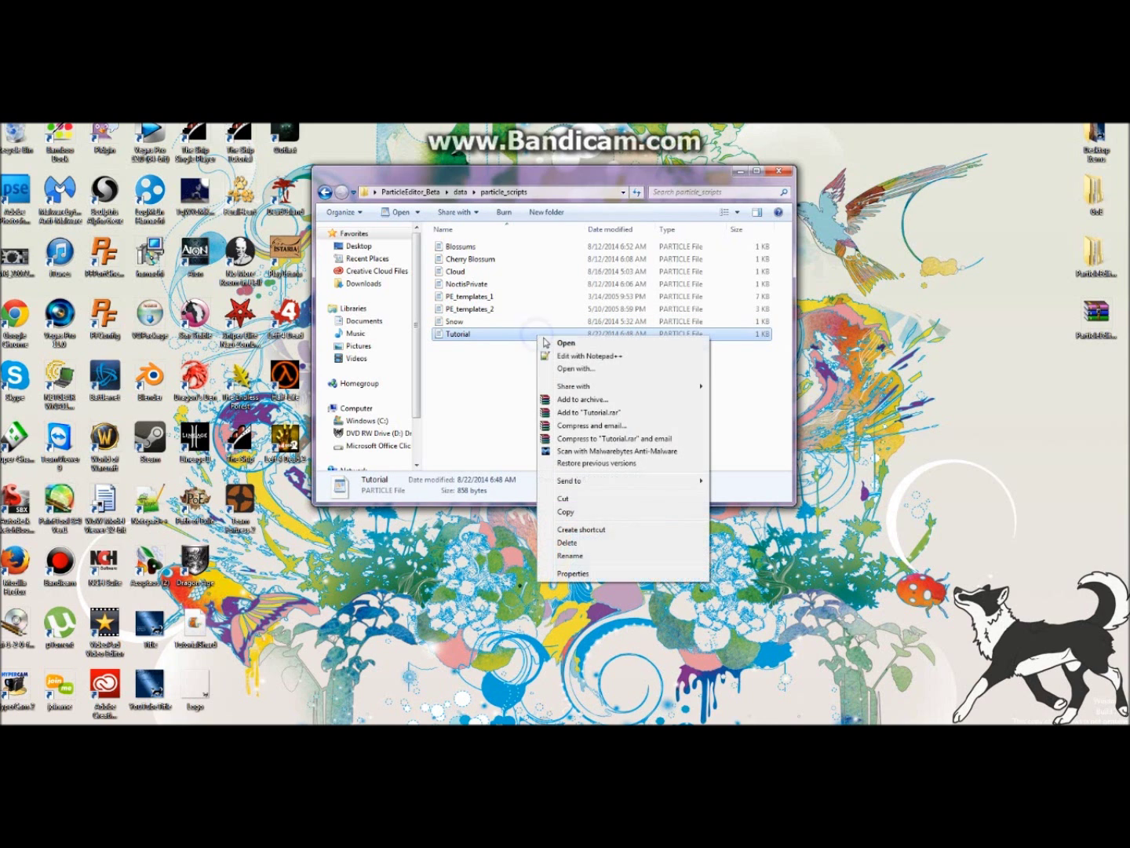
pyautogui.click(574, 512)
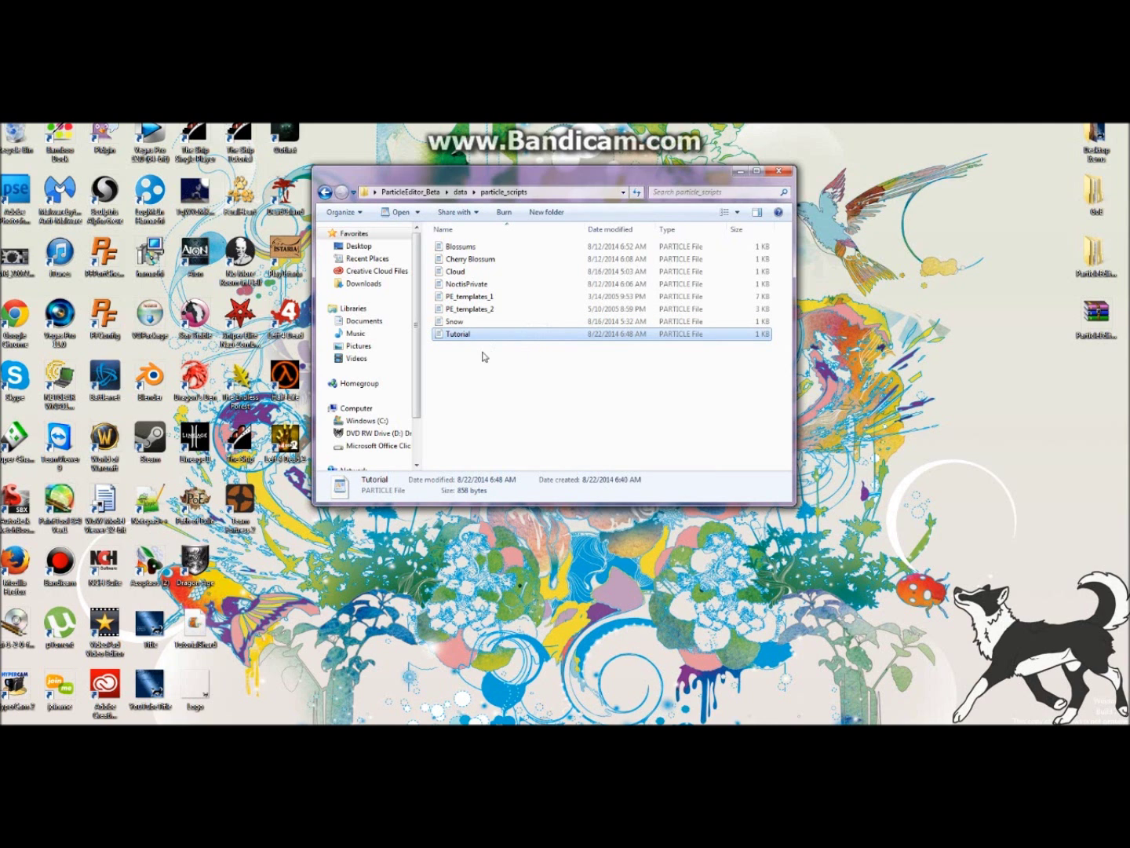
pyautogui.rightClick(1109, 381)
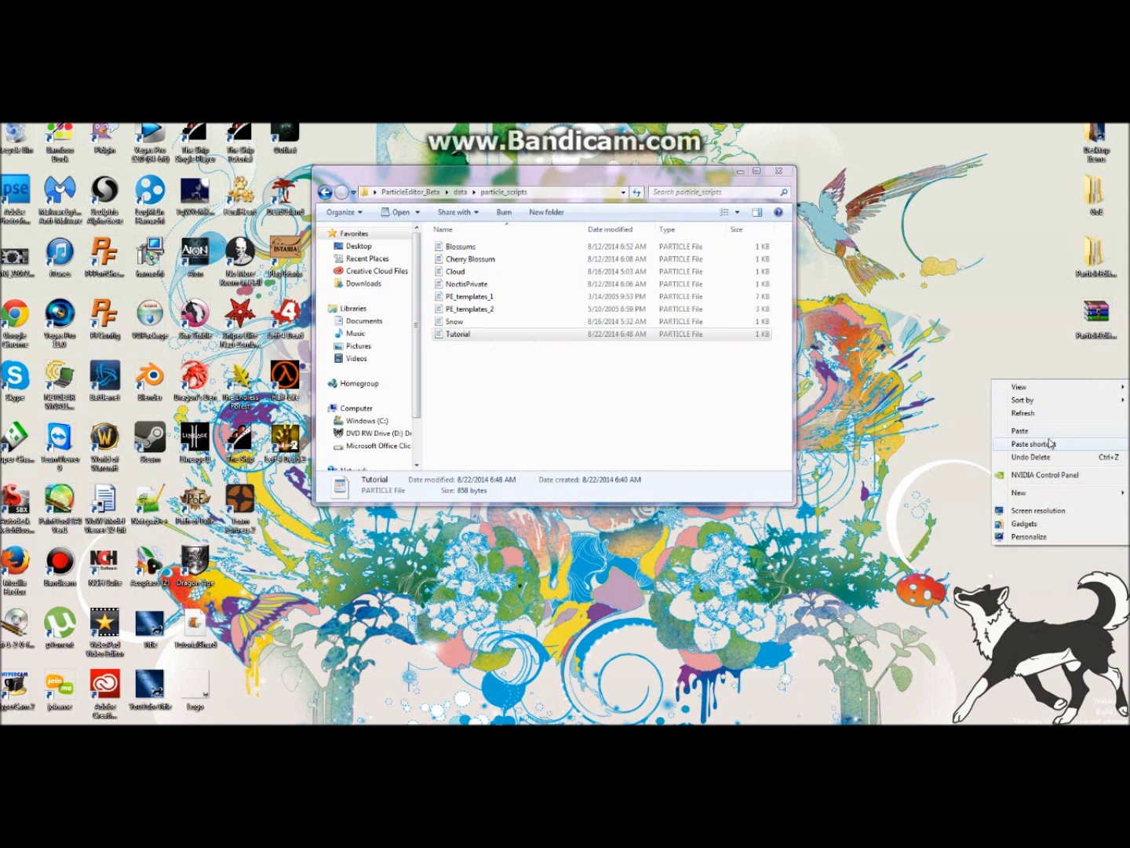
pyautogui.click(1046, 432)
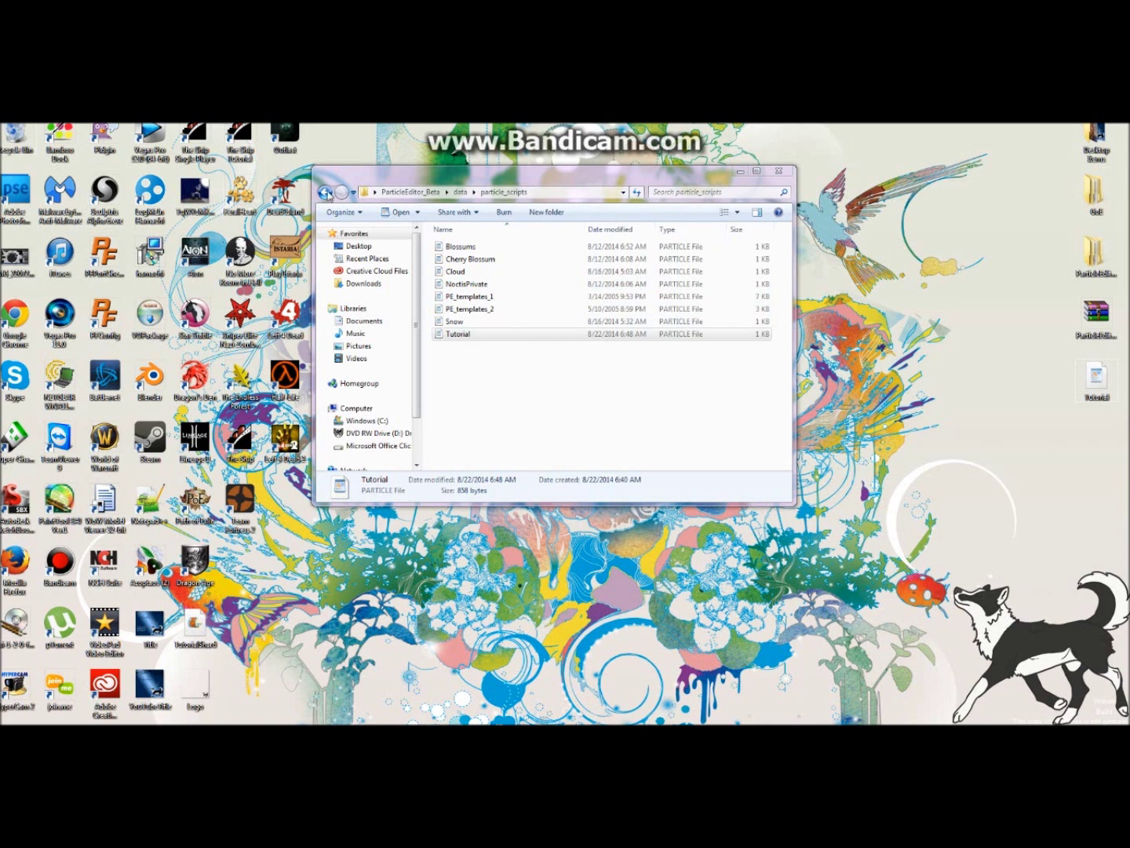
pyautogui.click(326, 194)
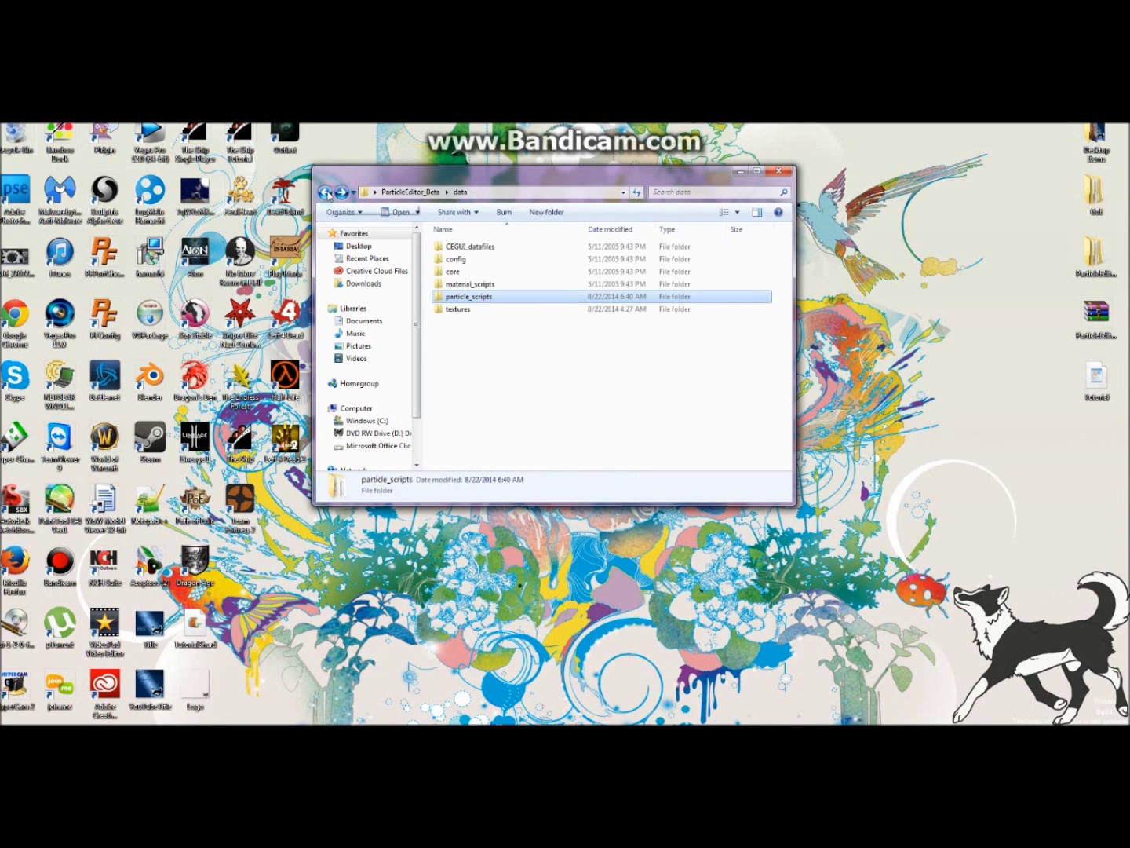
# Step: Open the textures folder and look over its nine texture images
pyautogui.click(533, 313)
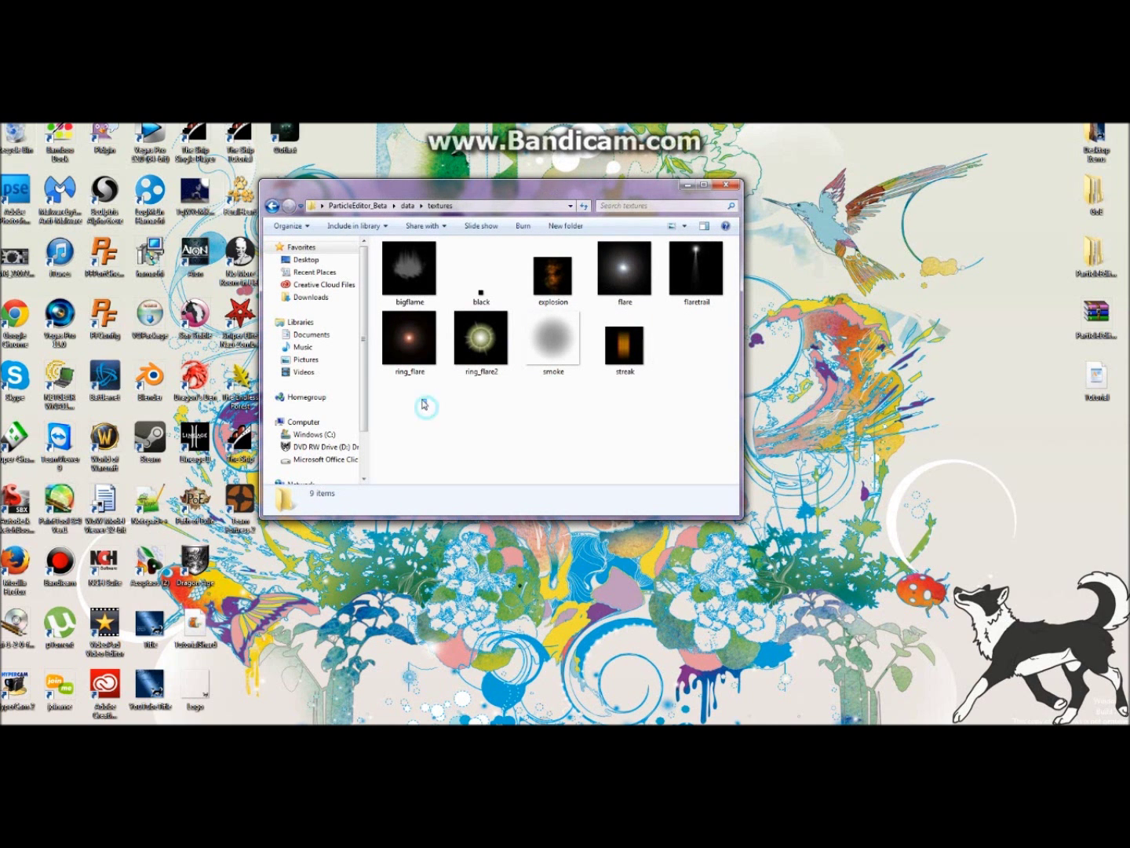
pyautogui.moveTo(430, 408); pyautogui.dragTo(726, 239)
pyautogui.click(678, 383)
pyautogui.moveTo(712, 357); pyautogui.dragTo(378, 299)
pyautogui.click(489, 471)
# Step: Open the desktop Tutorial script in WordPad, showing quota 2000 and material PE/ringflare
pyautogui.click(1099, 387)
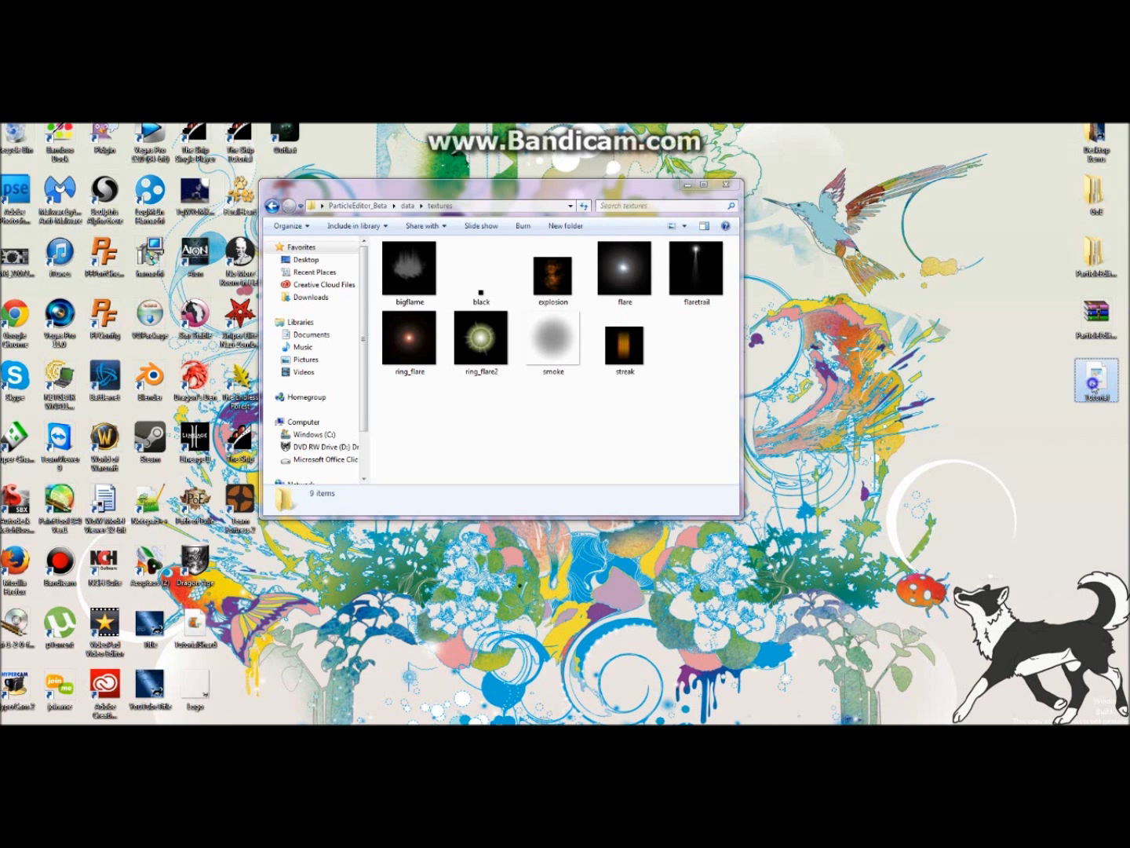
pyautogui.rightClick(1098, 388)
pyautogui.click(1036, 393)
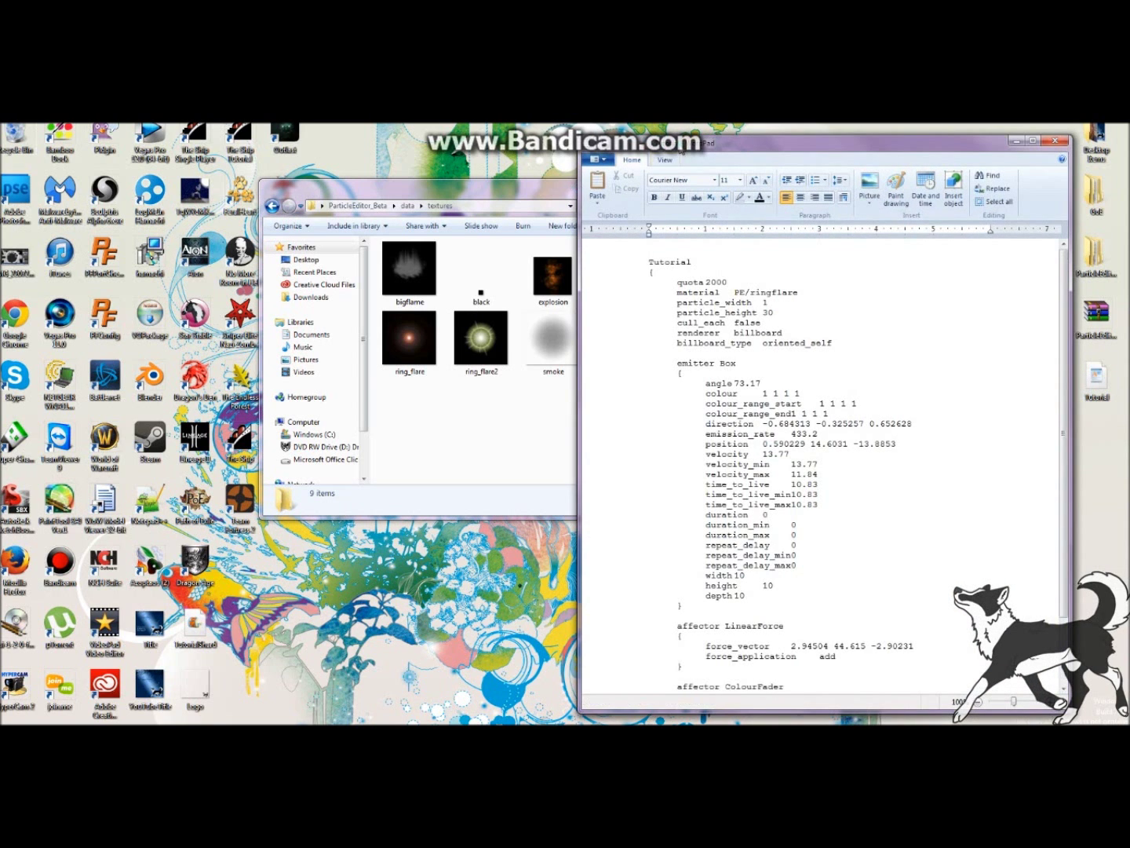
pyautogui.moveTo(680, 147); pyautogui.dragTo(622, 155)
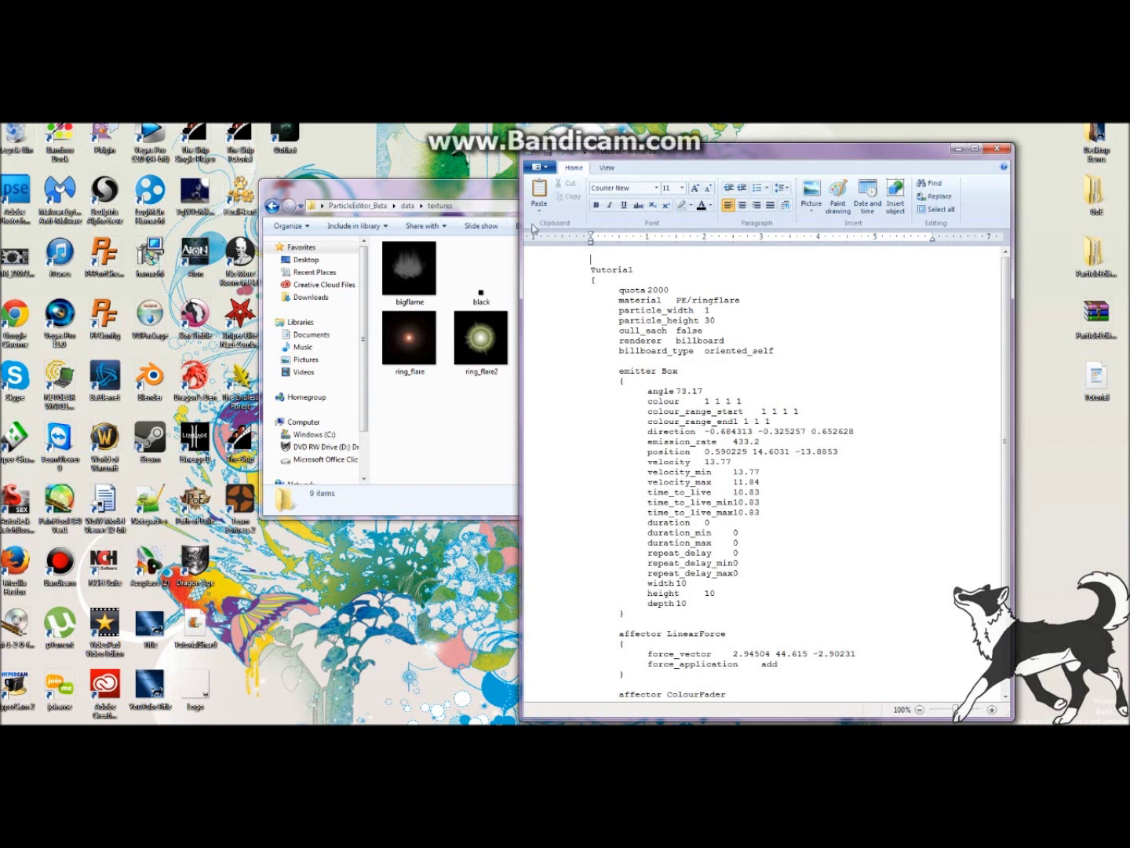
pyautogui.moveTo(520, 228); pyautogui.dragTo(750, 227)
pyautogui.moveTo(486, 175); pyautogui.dragTo(283, 172)
pyautogui.click(208, 351)
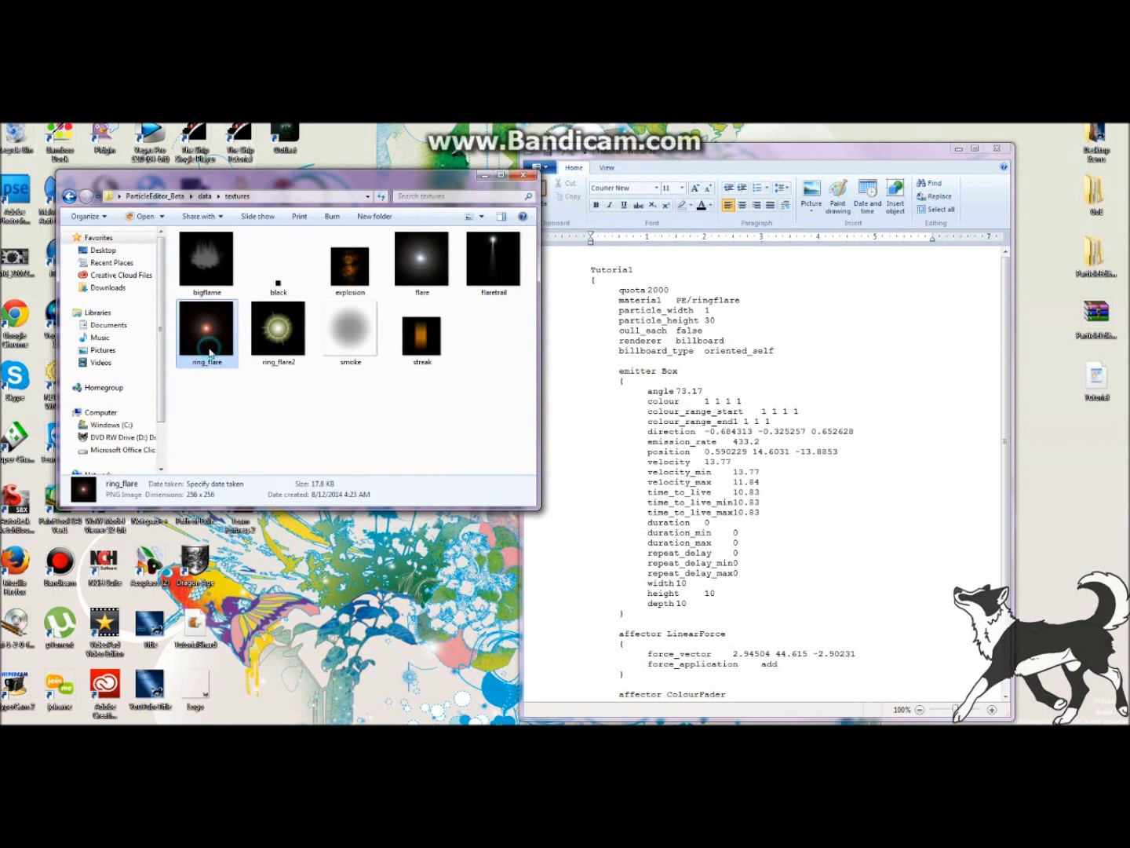
# Step: Close WordPad, copy the ring_flare texture onto the desktop, and close the textures window
pyautogui.click(998, 147)
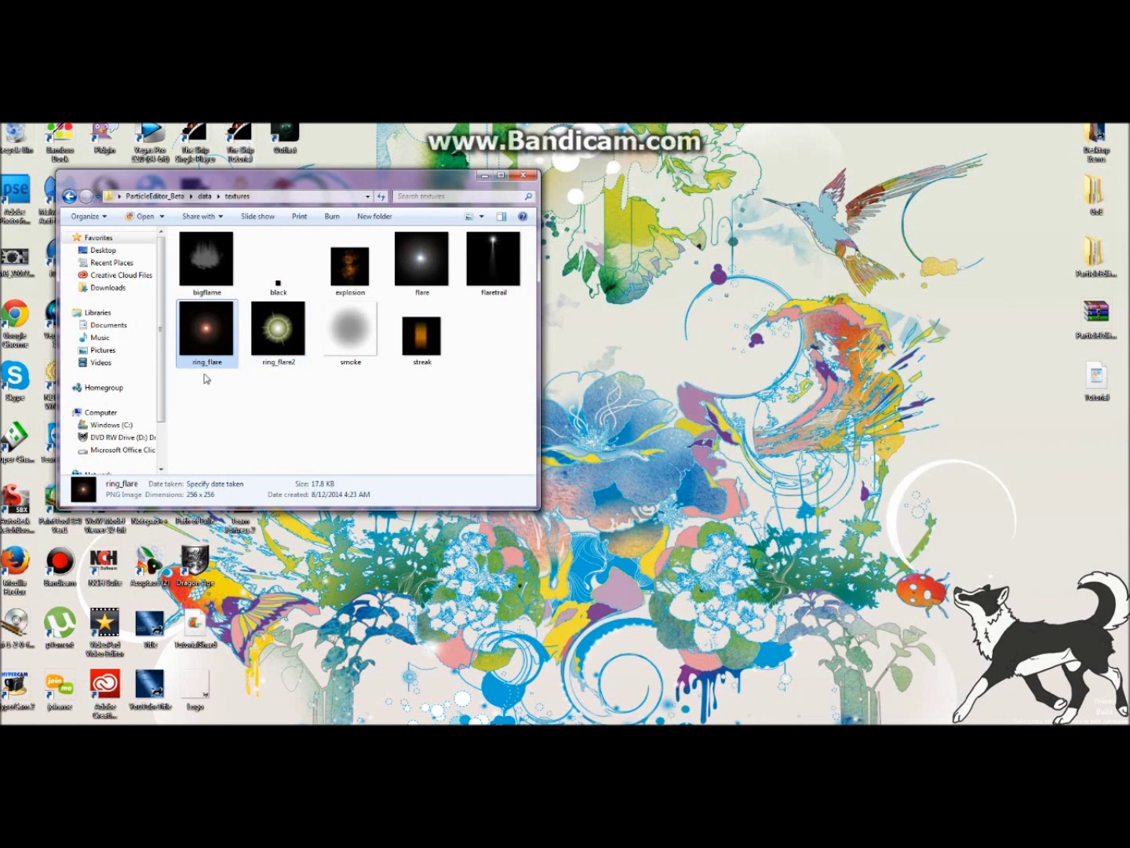
pyautogui.rightClick(213, 346)
pyautogui.click(316, 624)
pyautogui.rightClick(1095, 437)
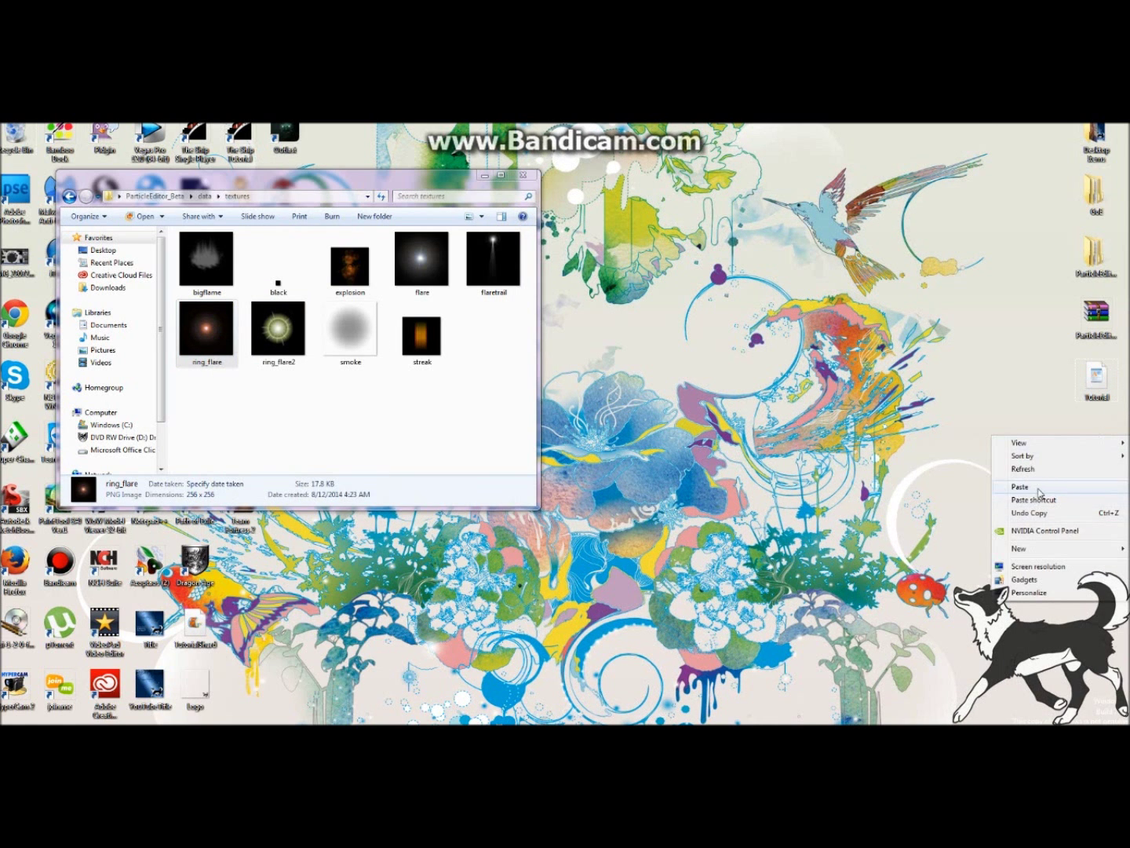
pyautogui.click(1036, 487)
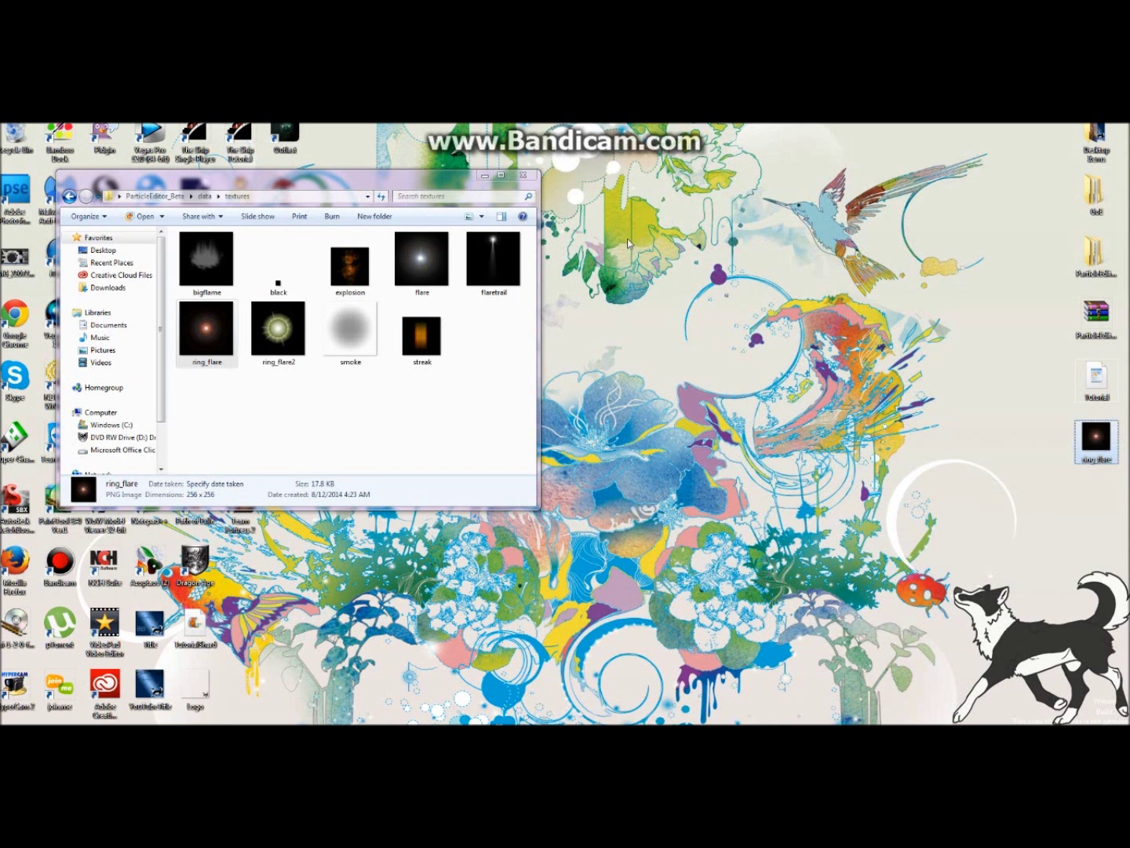
pyautogui.click(521, 176)
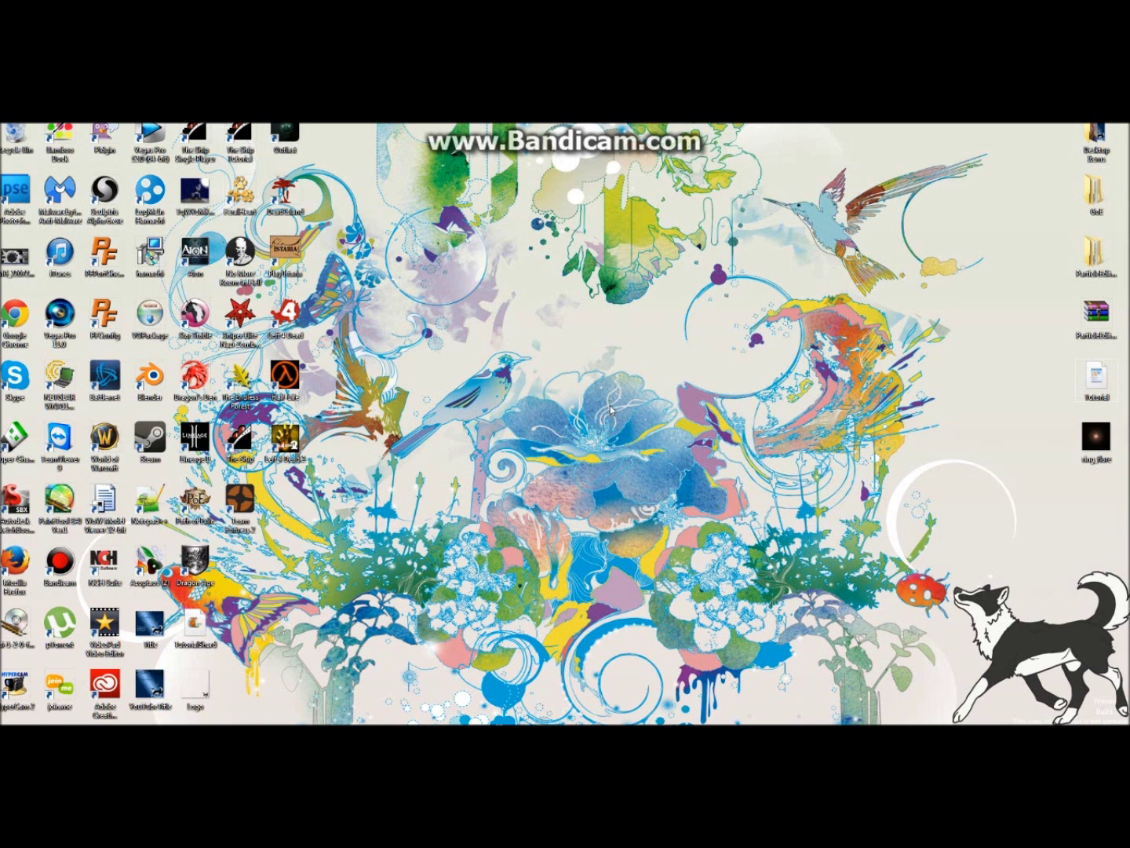
# Step: Navigate through GoE > kito source debug+media v3+bodyselector > kito > build > server
pyautogui.doubleClick(1096, 190)
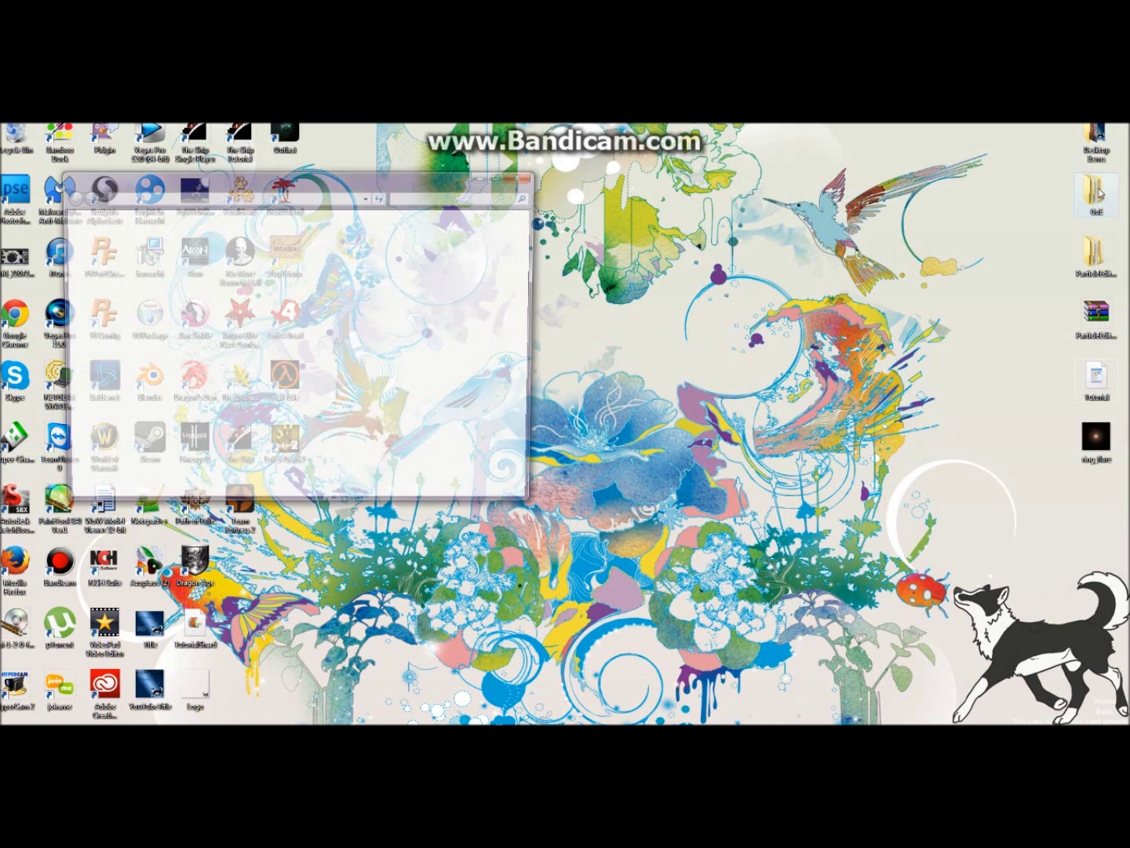
pyautogui.moveTo(514, 230); pyautogui.dragTo(636, 211)
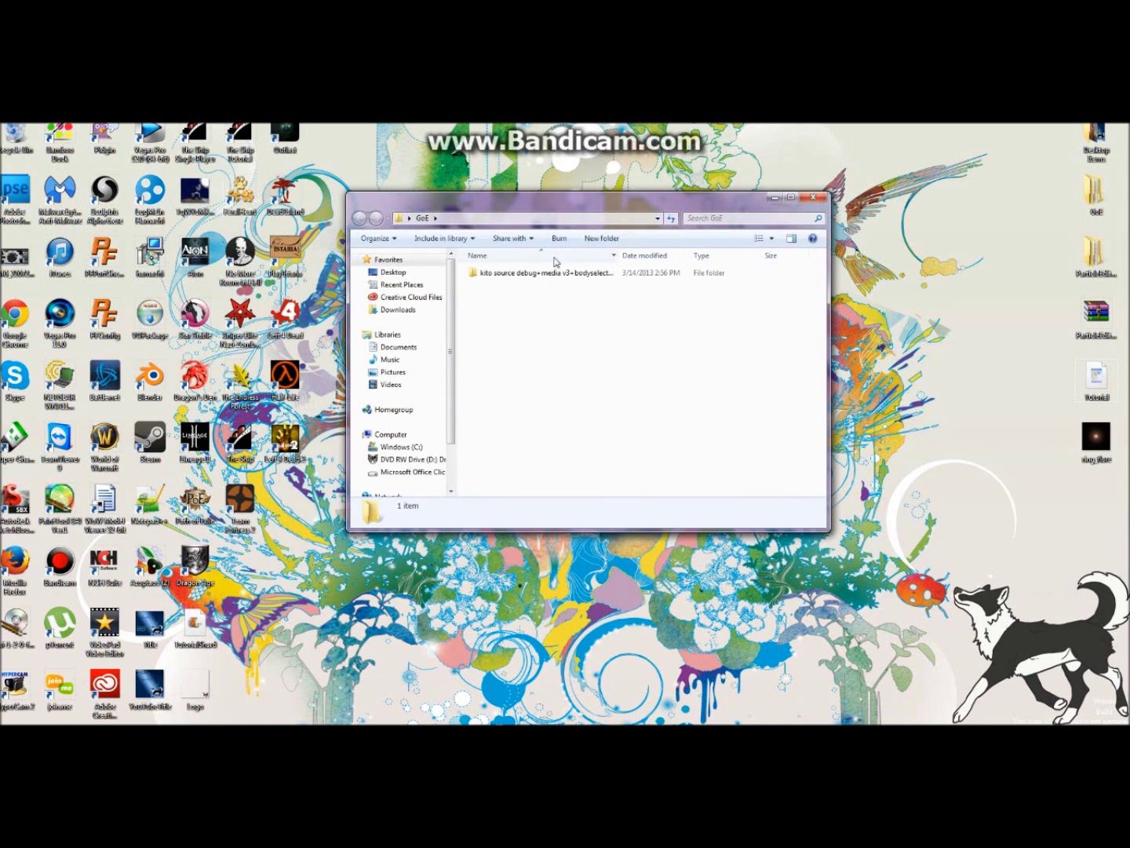
pyautogui.doubleClick(549, 273)
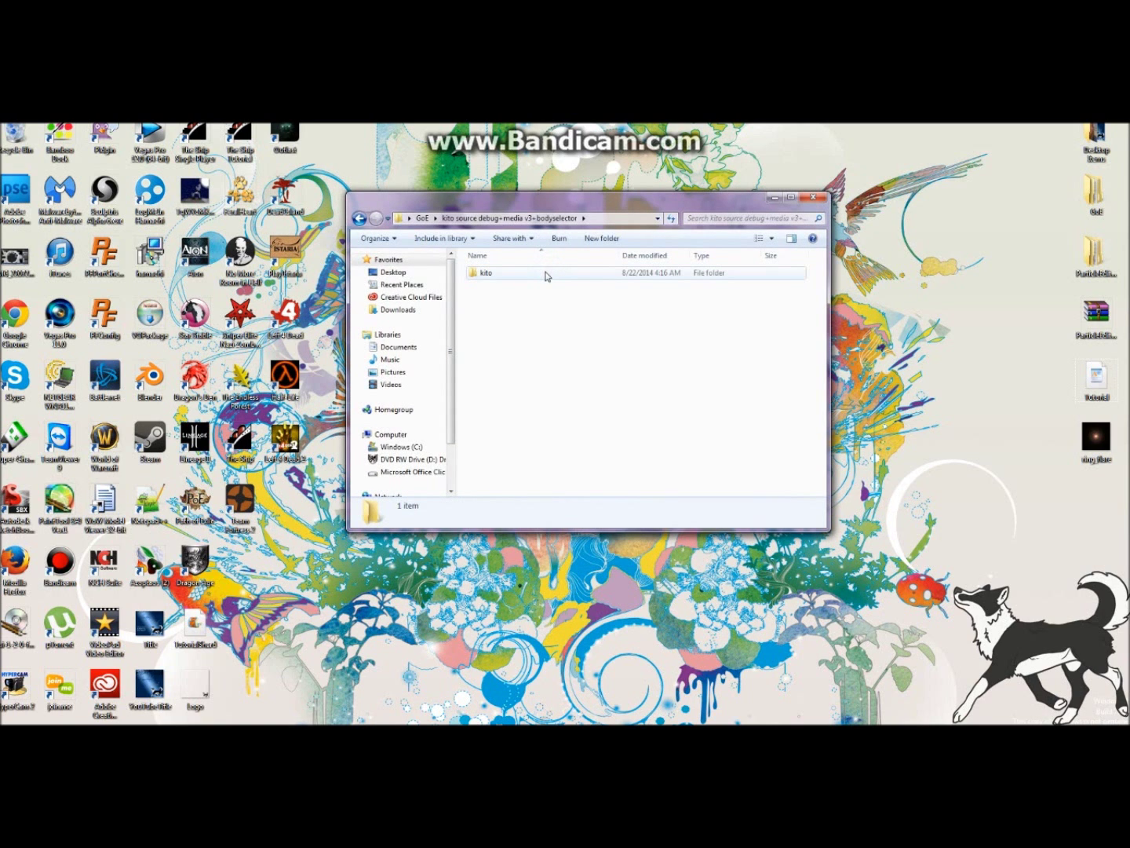
pyautogui.doubleClick(544, 275)
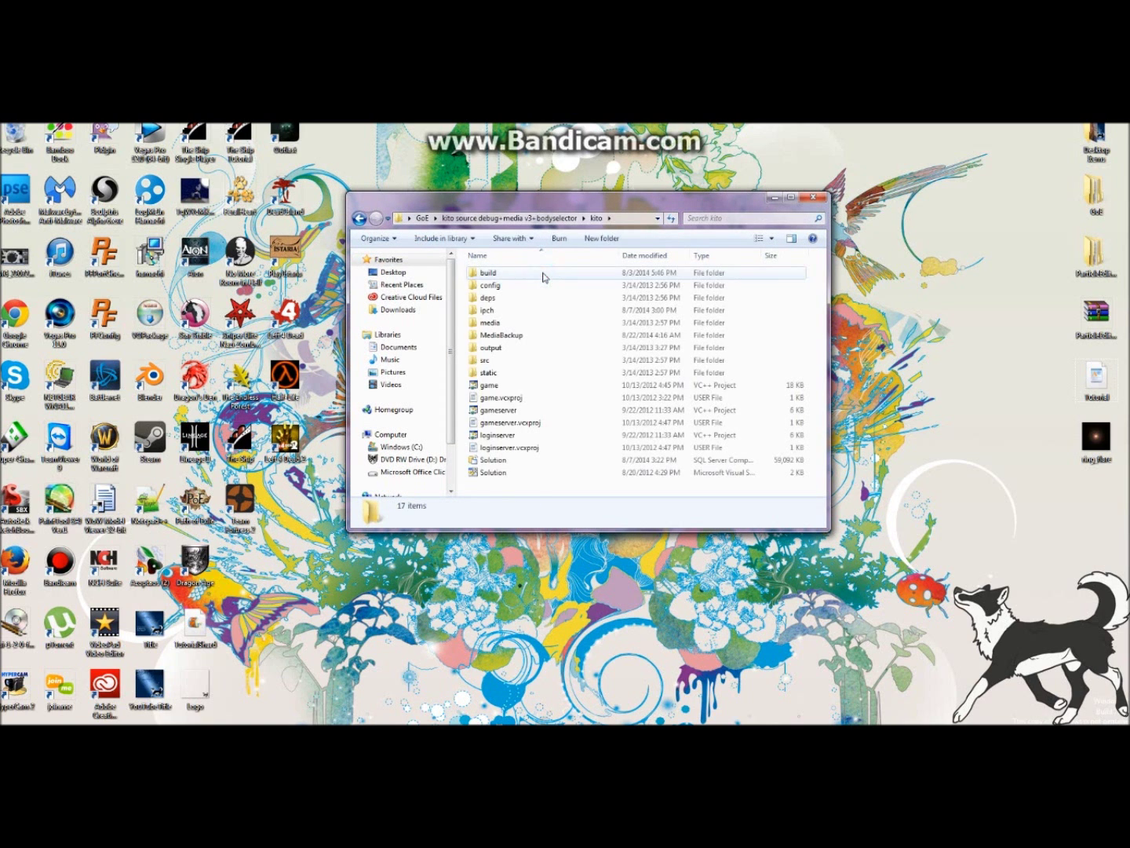
pyautogui.moveTo(544, 202); pyautogui.dragTo(538, 182)
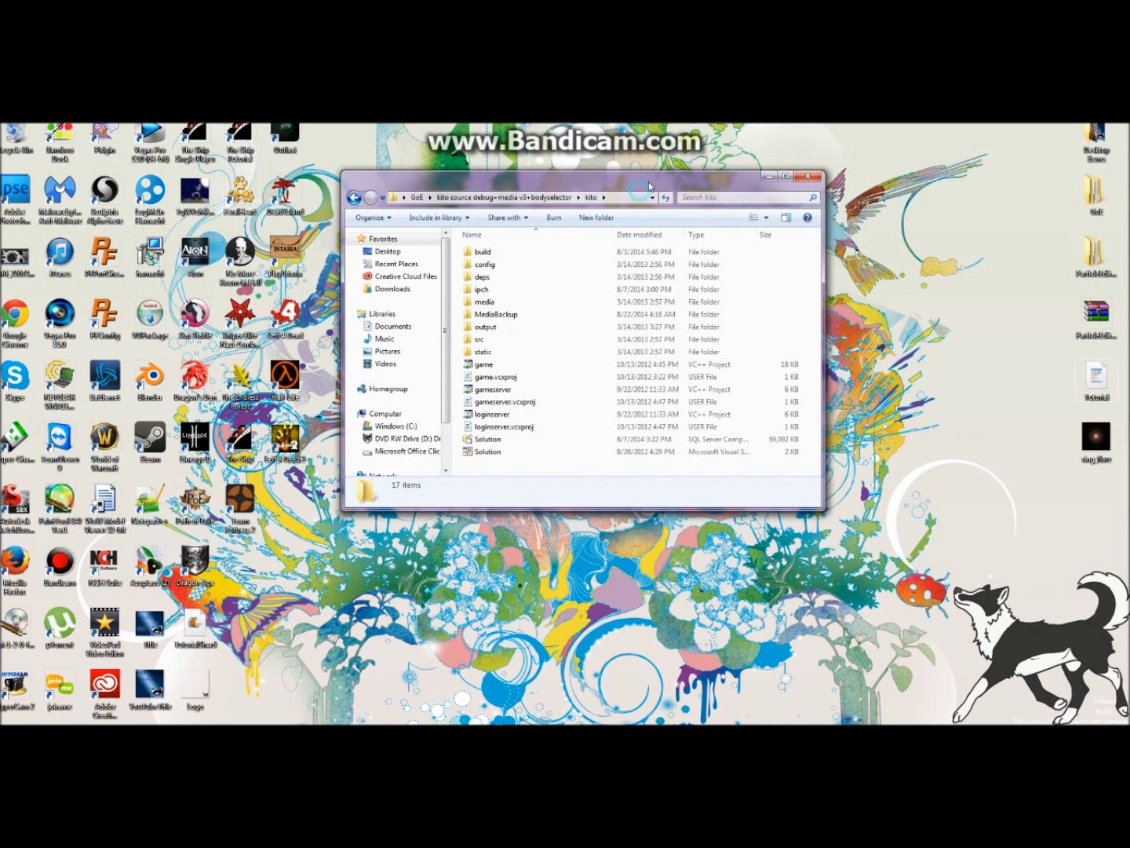
pyautogui.moveTo(648, 186); pyautogui.dragTo(687, 163)
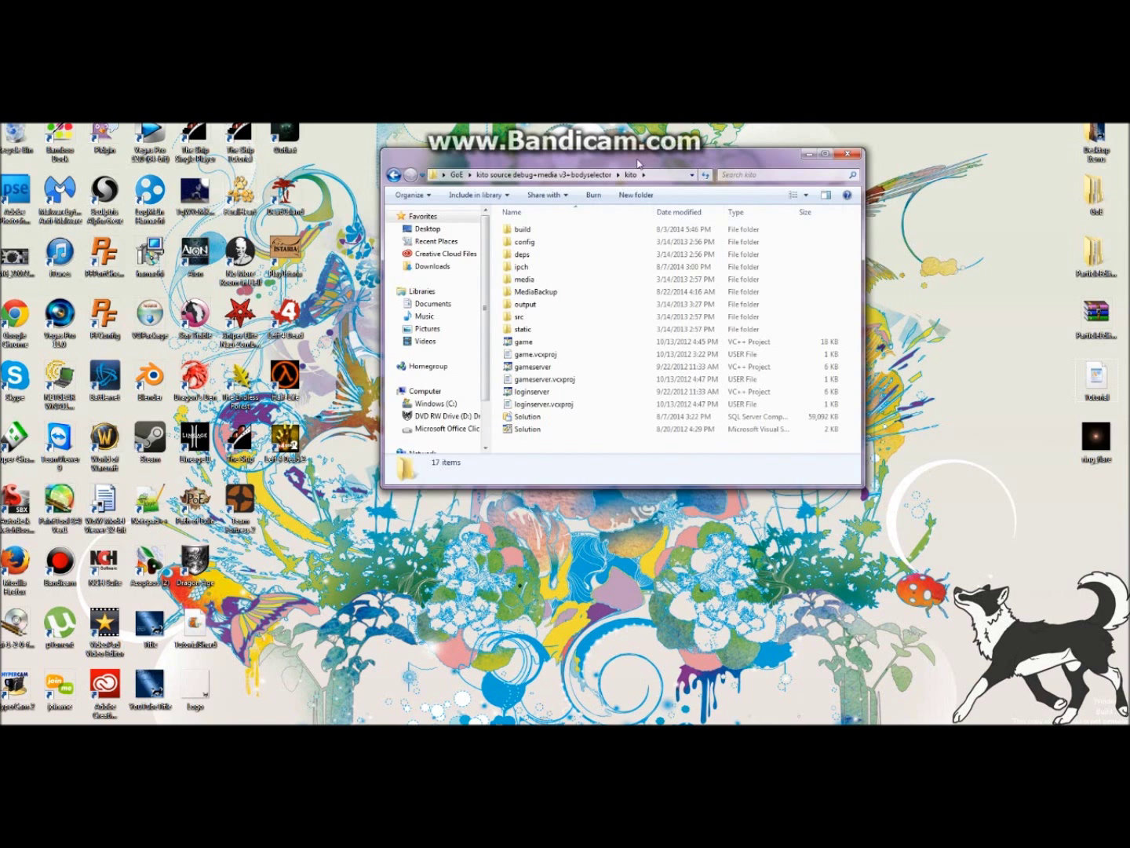
pyautogui.doubleClick(541, 231)
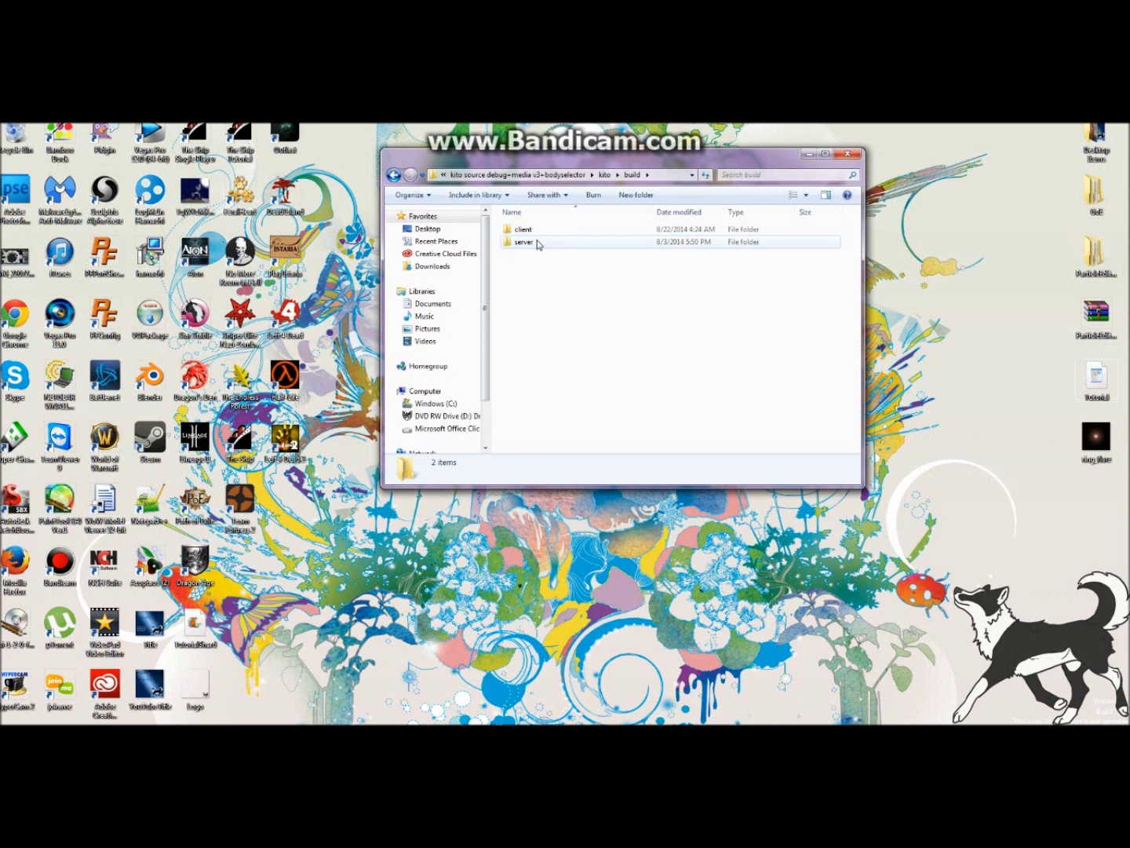
pyautogui.doubleClick(524, 242)
# Step: Launch both gameserver and loginserver together
pyautogui.click(498, 244)
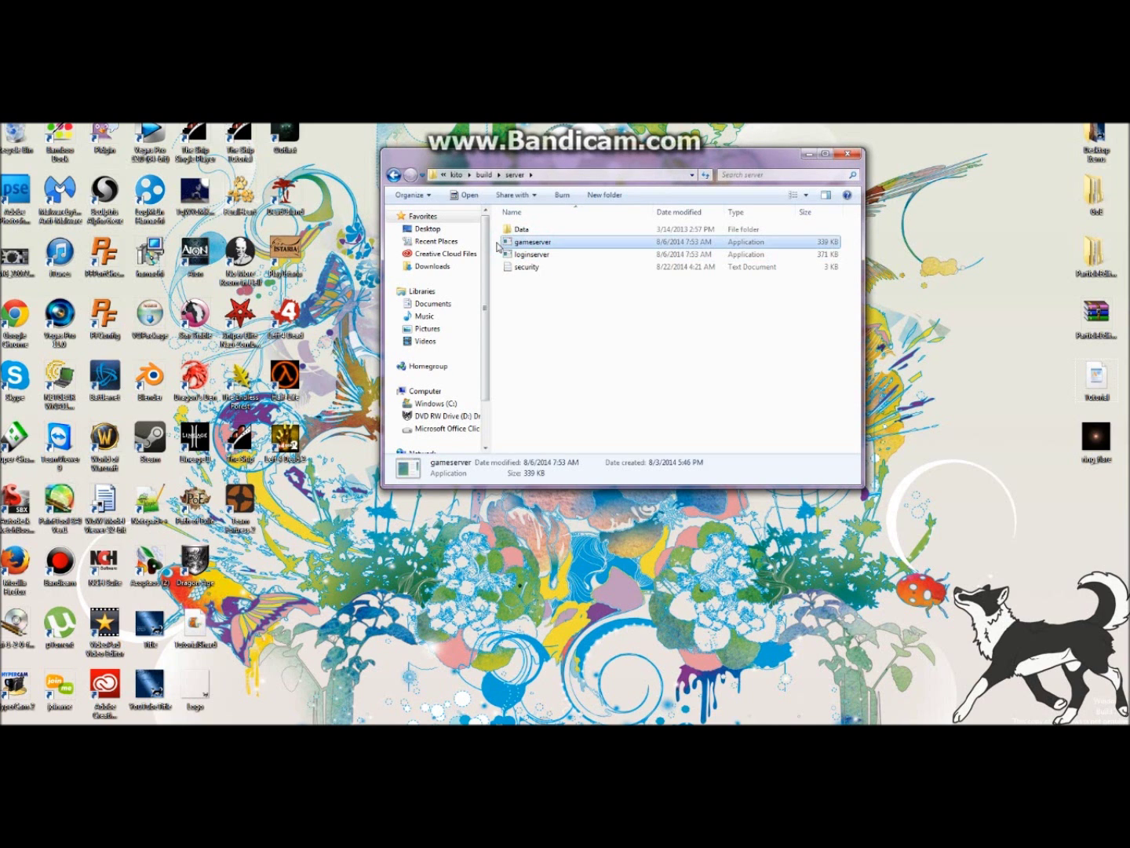
pyautogui.keyDown('ctrl'); pyautogui.click(524, 254); pyautogui.keyUp('ctrl')
pyautogui.rightClick(527, 247)
pyautogui.click(588, 273)
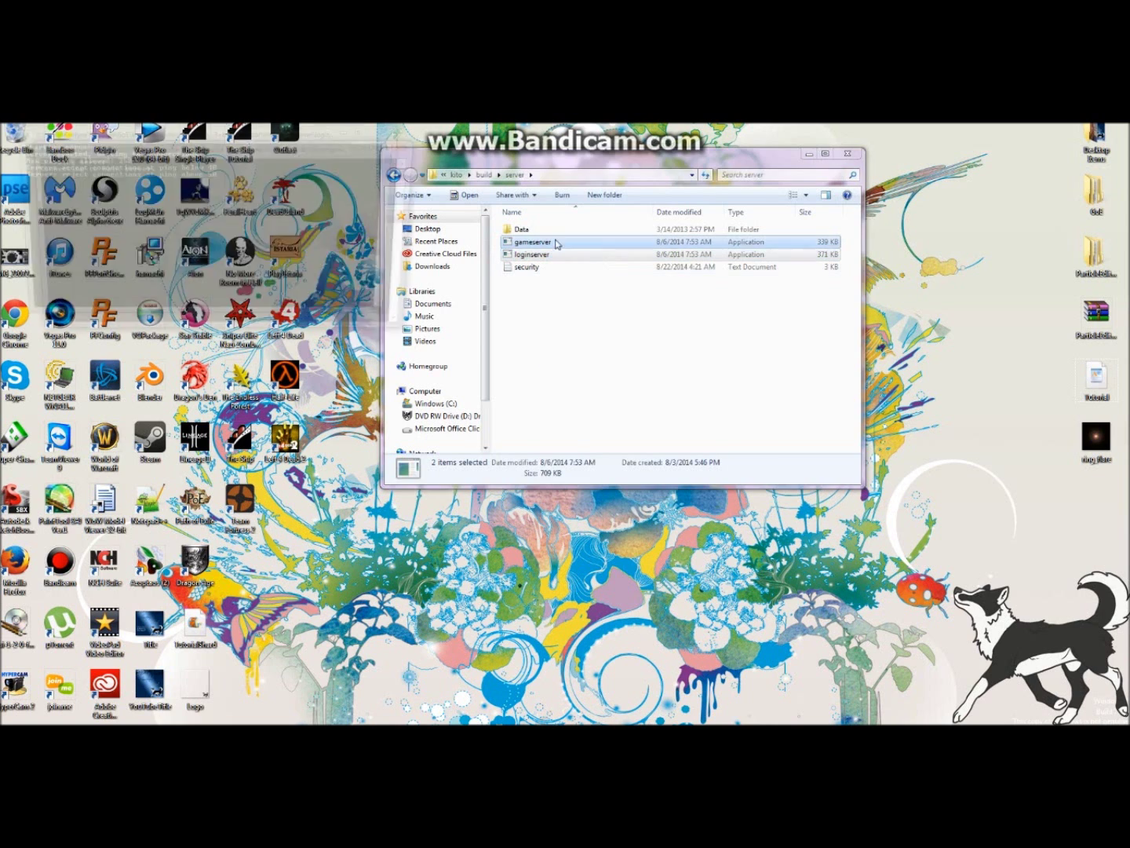
# Step: Return to the build folder and open the client folder
pyautogui.click(368, 146)
pyautogui.click(394, 174)
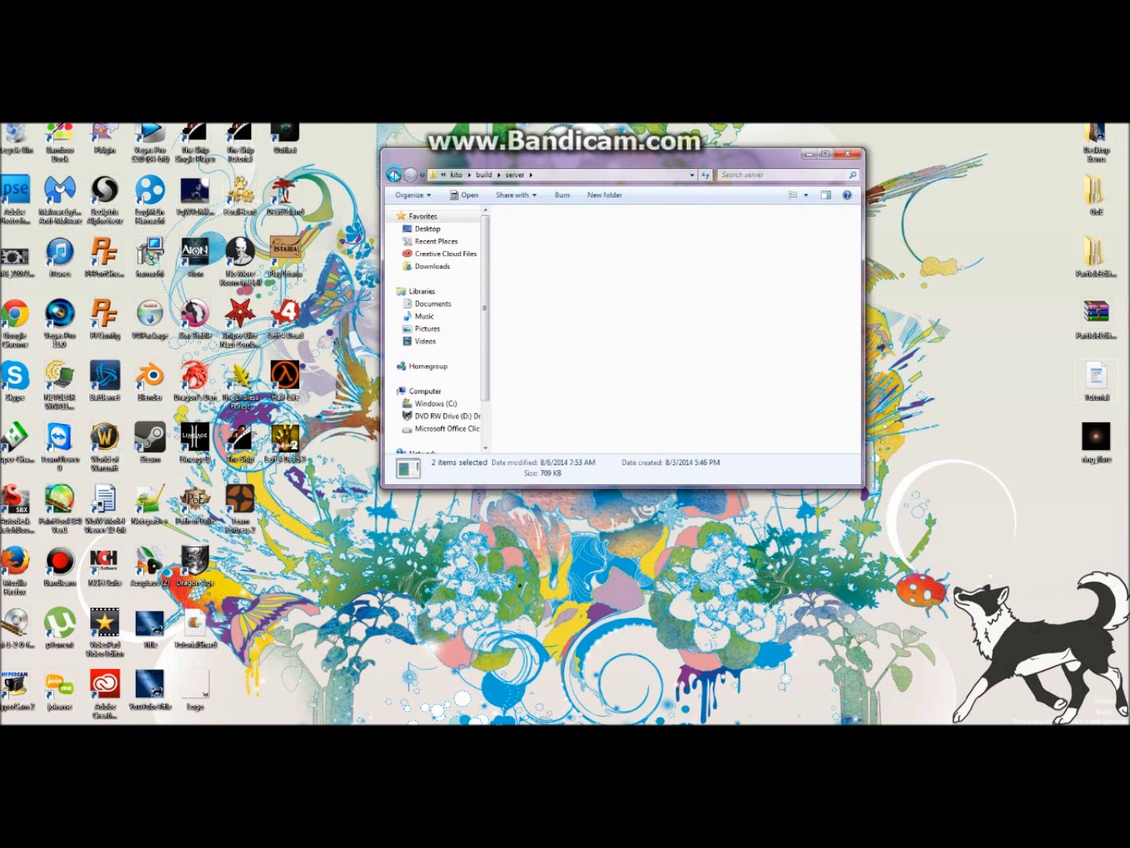
pyautogui.doubleClick(632, 230)
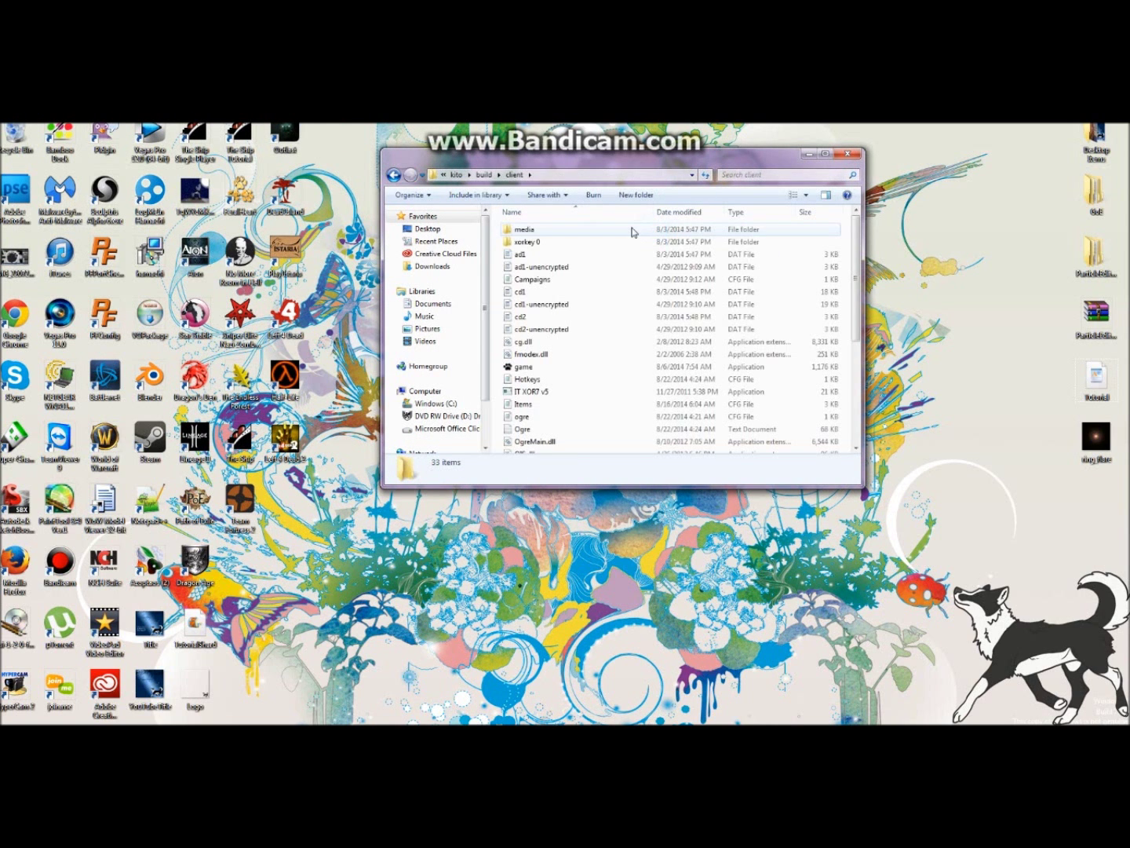
# Step: Open the client's media\particle folder
pyautogui.moveTo(637, 161); pyautogui.dragTo(617, 184)
pyautogui.click(568, 251)
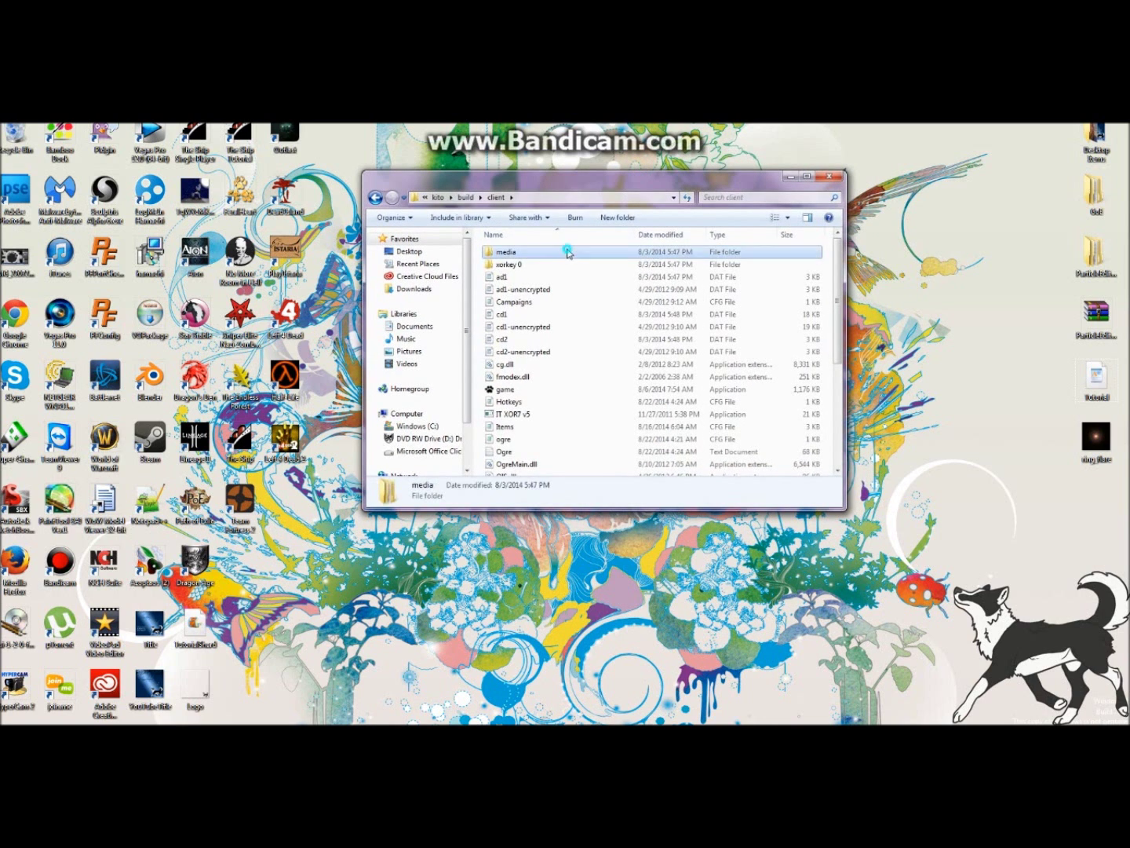
pyautogui.moveTo(603, 185); pyautogui.dragTo(580, 178)
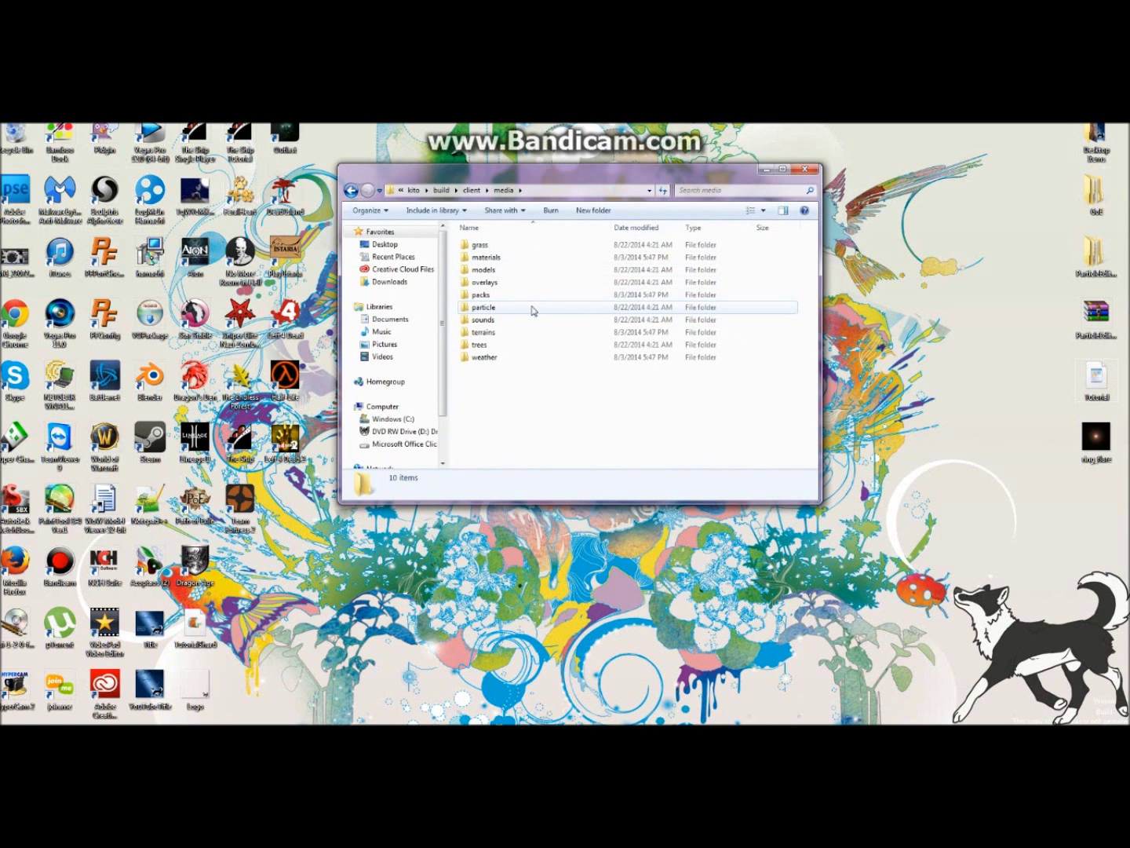
pyautogui.click(546, 308)
pyautogui.doubleClick(545, 307)
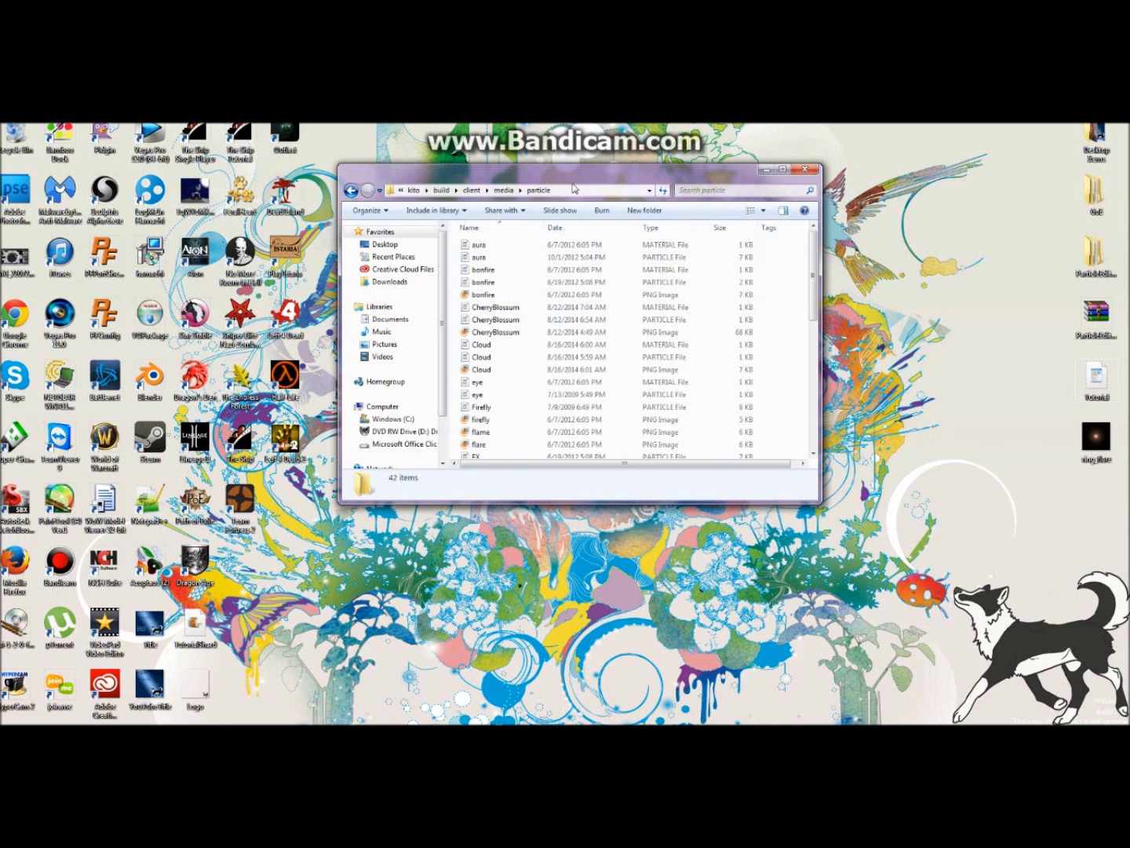
pyautogui.moveTo(619, 175); pyautogui.dragTo(593, 174)
pyautogui.scroll(-6, 602, 314)
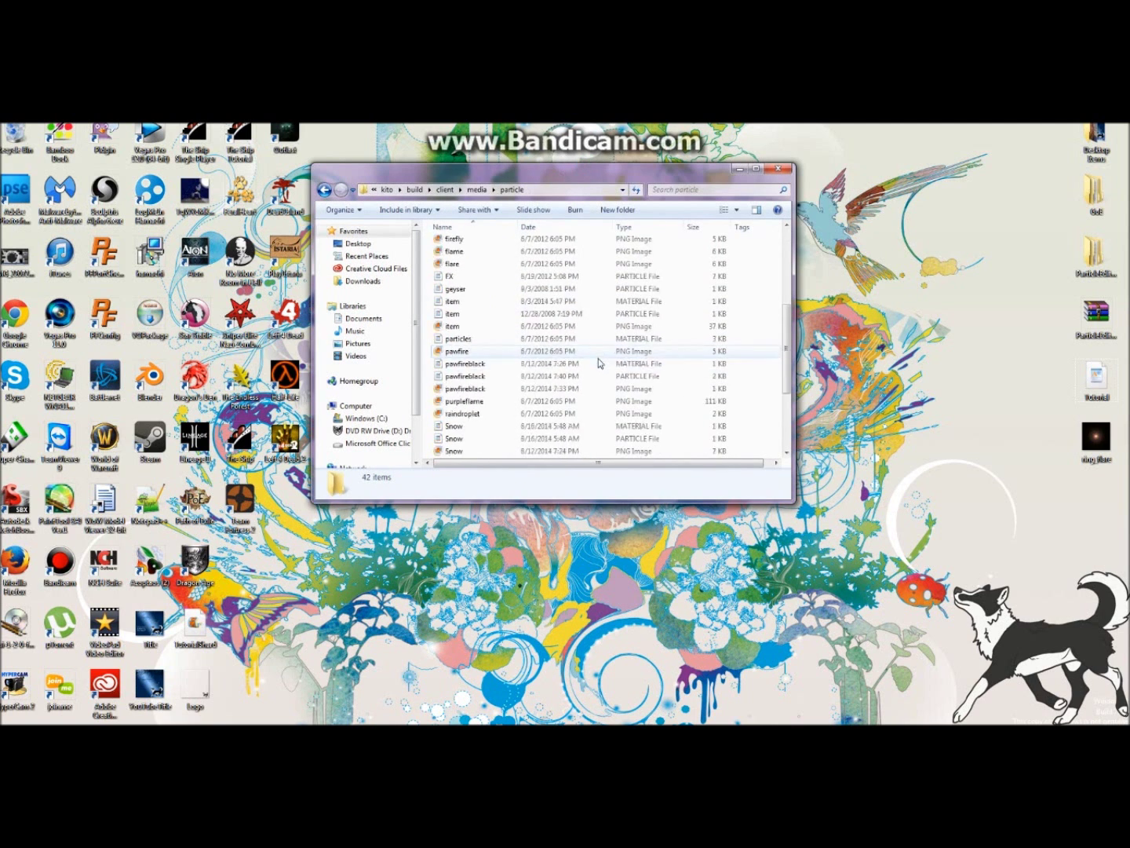
pyautogui.scroll(6, 596, 321)
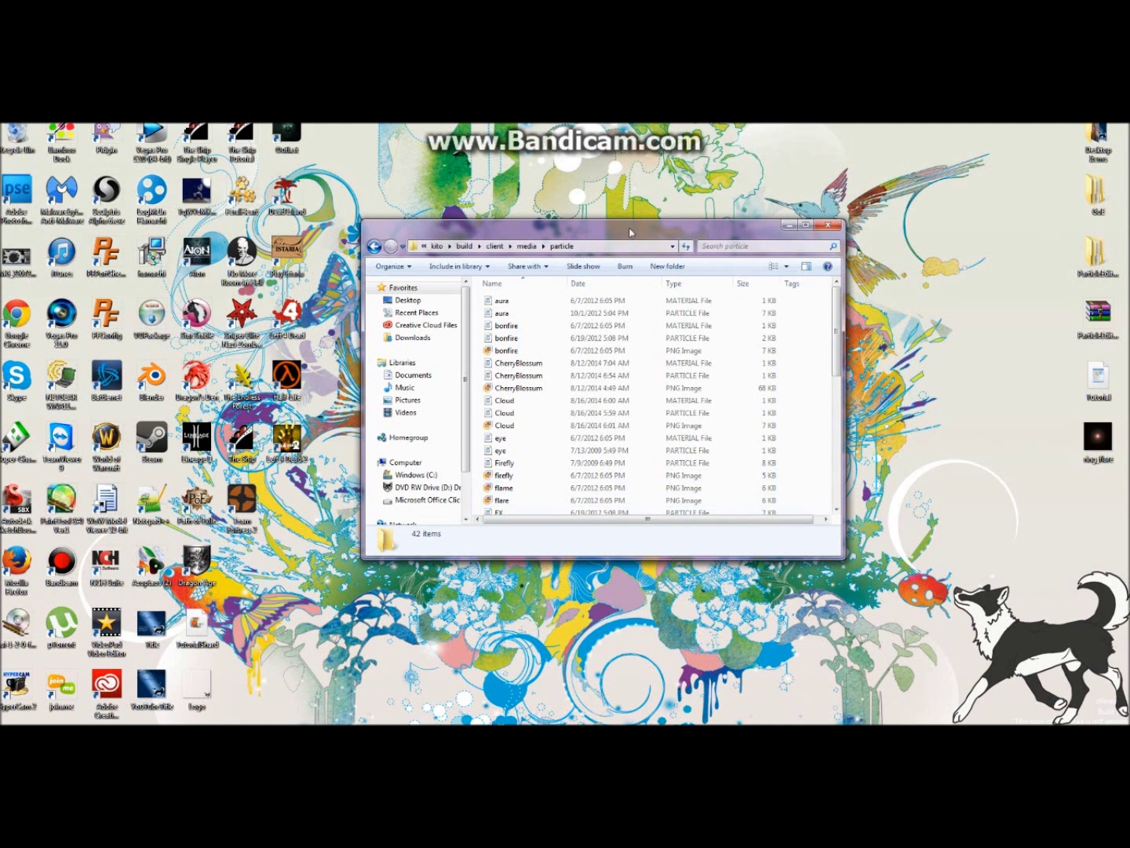
pyautogui.moveTo(632, 234); pyautogui.dragTo(633, 204)
# Step: Rename the desktop ring_flare copy to 'Tutorial'
pyautogui.moveTo(1099, 438); pyautogui.dragTo(1011, 444)
pyautogui.rightClick(1011, 457)
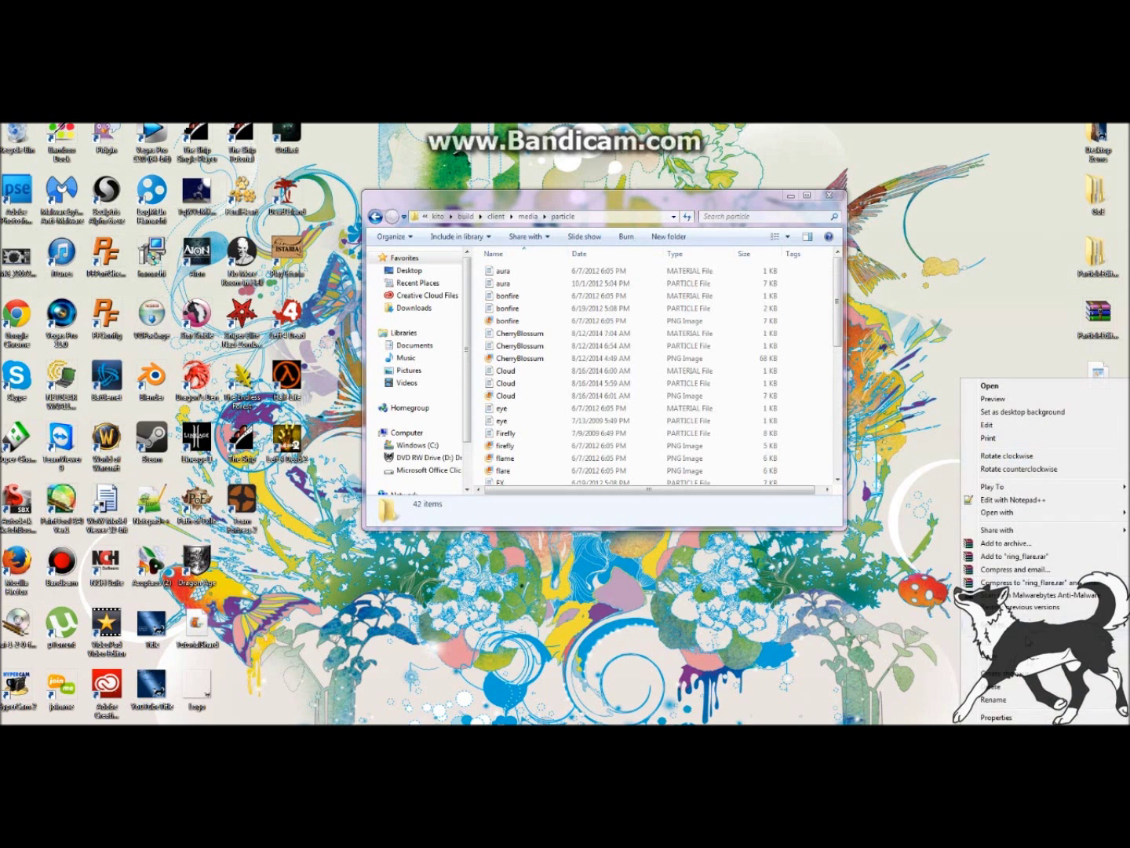
pyautogui.click(1010, 695)
pyautogui.write('Tu')
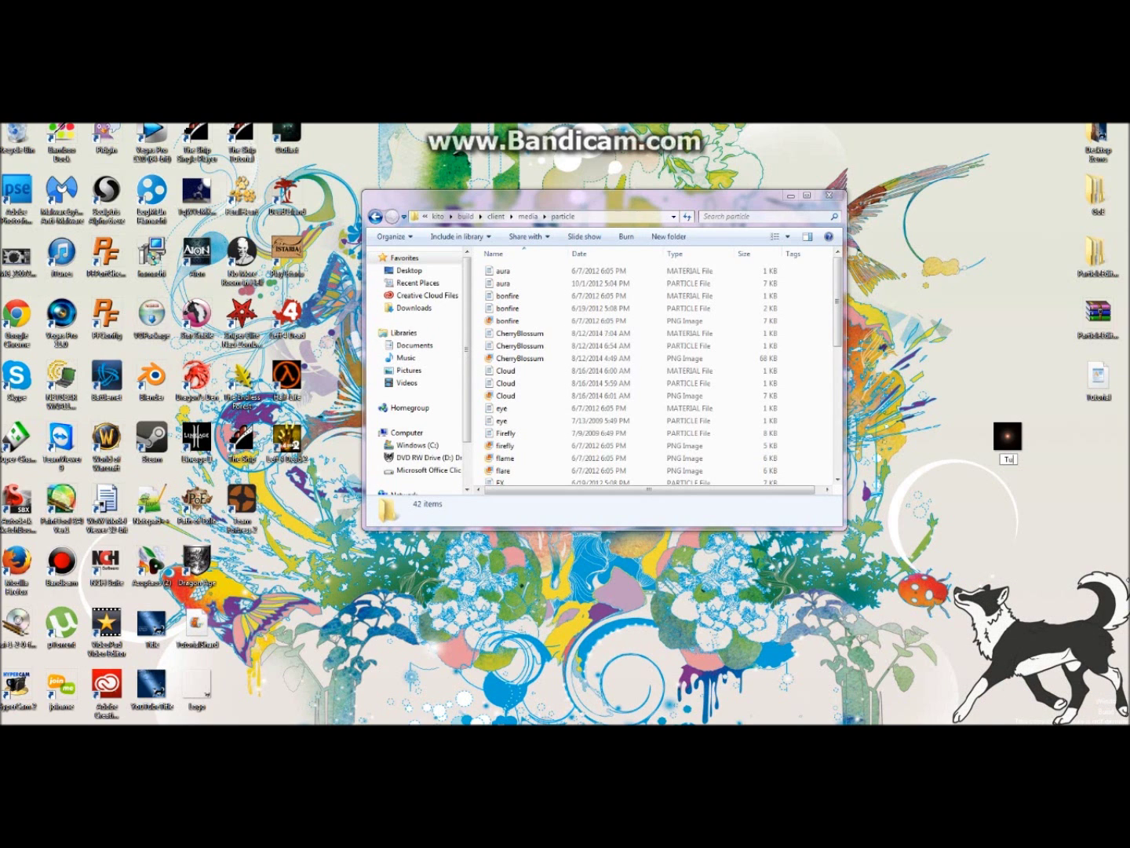
pyautogui.write('torial')
pyautogui.click(1016, 448)
pyautogui.moveTo(1017, 450); pyautogui.dragTo(1046, 489)
pyautogui.click(1042, 494)
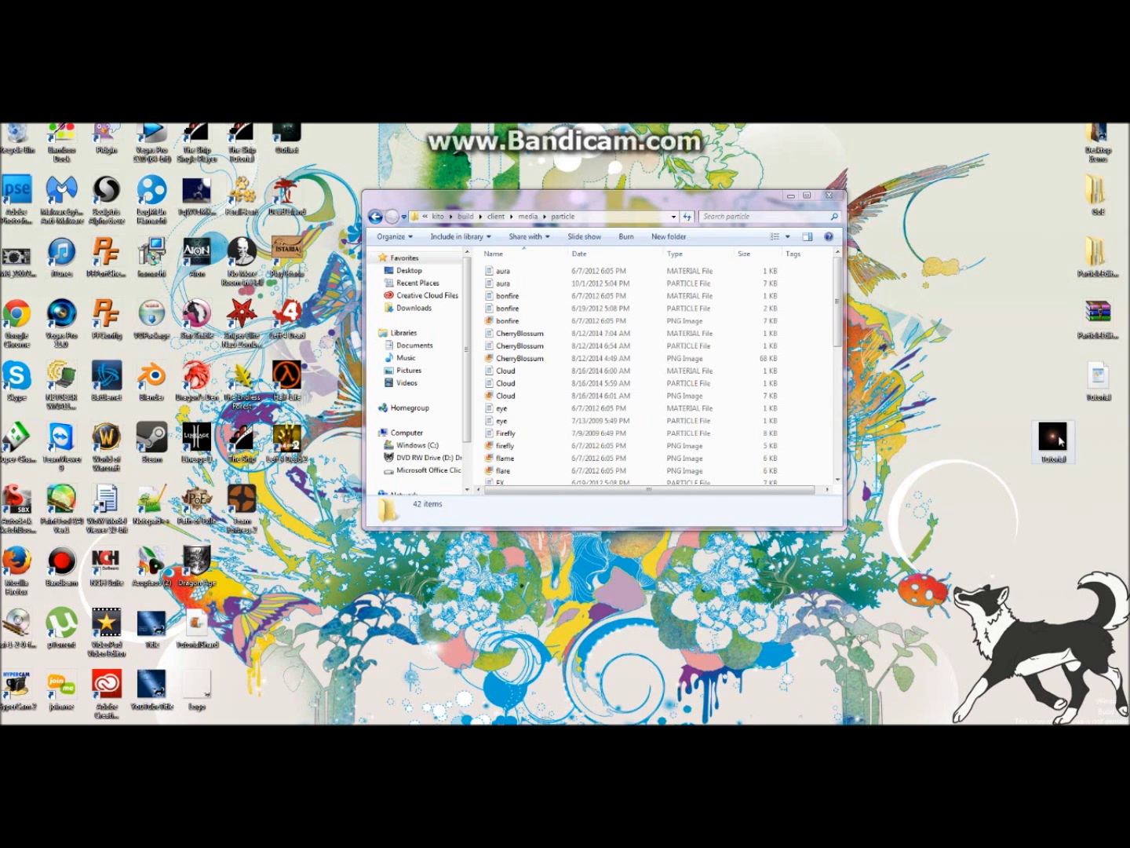
# Step: Drag the Tutorial texture into the particle folder and select the CherryBlossom particle script
pyautogui.moveTo(1057, 443); pyautogui.dragTo(487, 426)
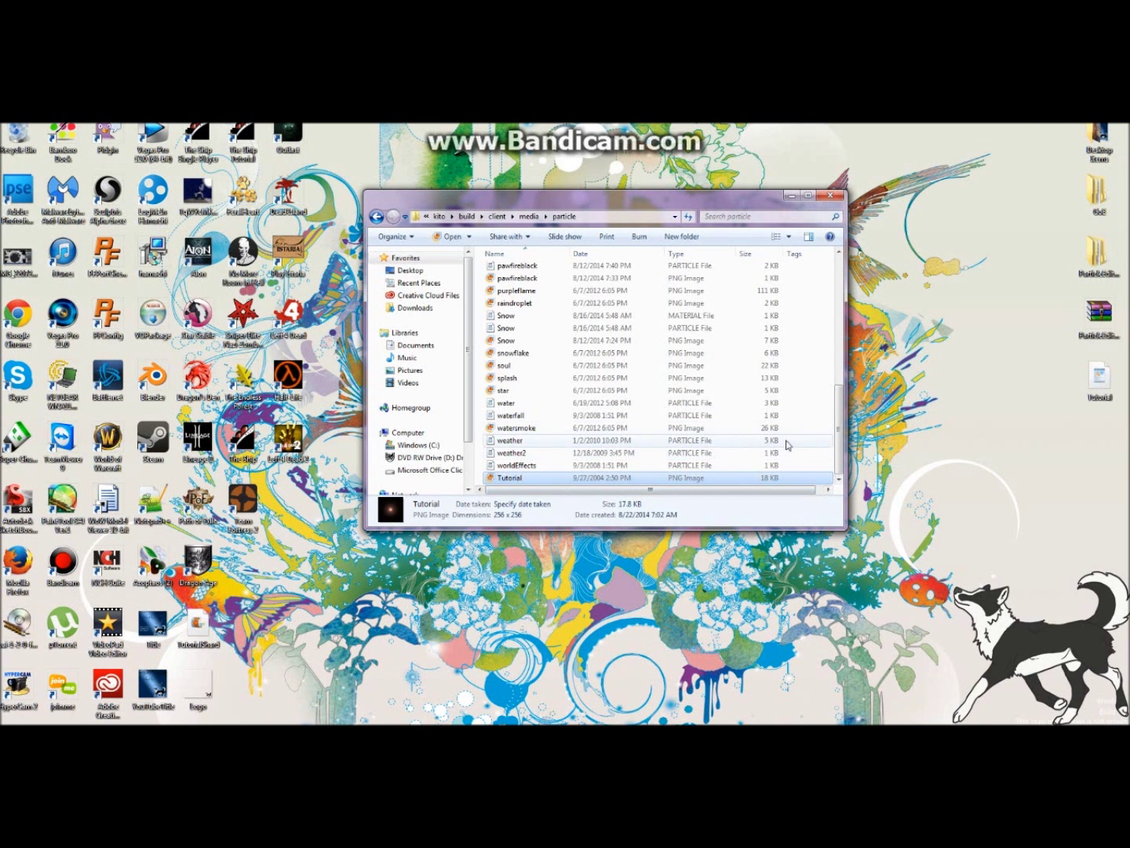
pyautogui.scroll(2, 855, 383)
pyautogui.scroll(6, 855, 383)
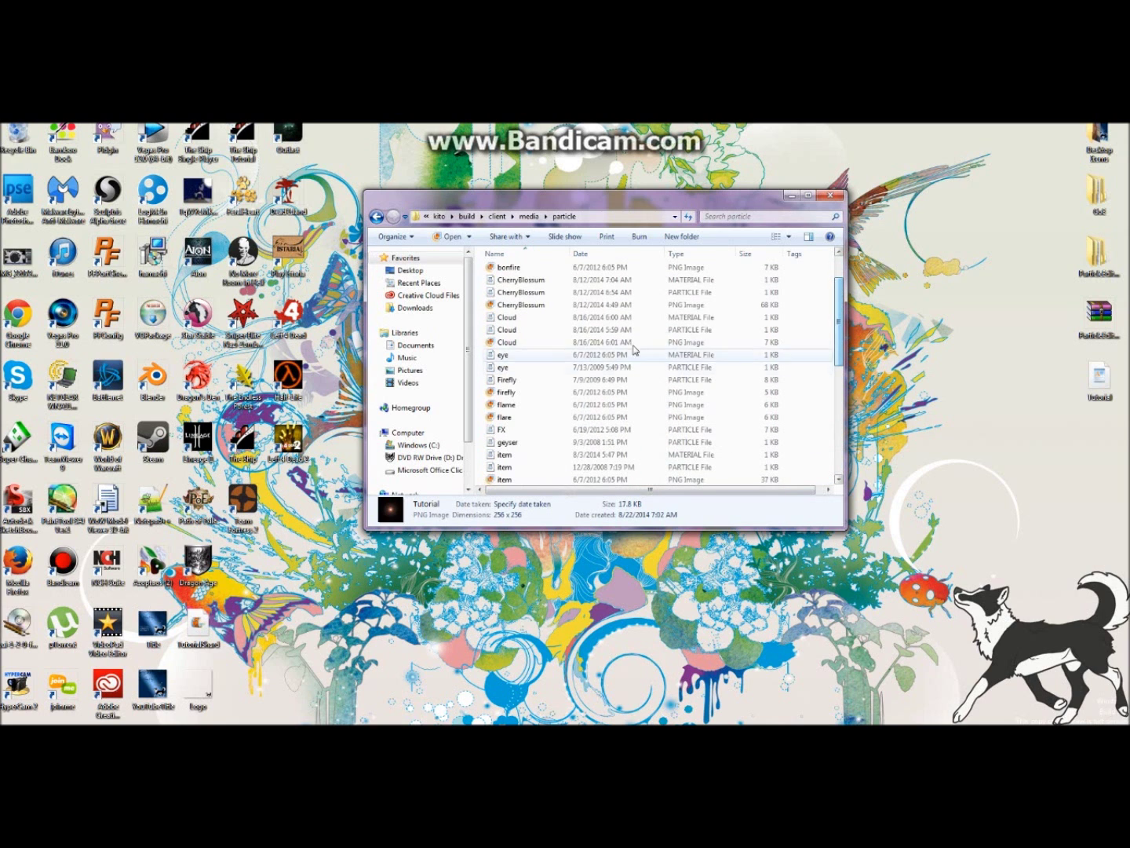
pyautogui.scroll(1, 661, 314)
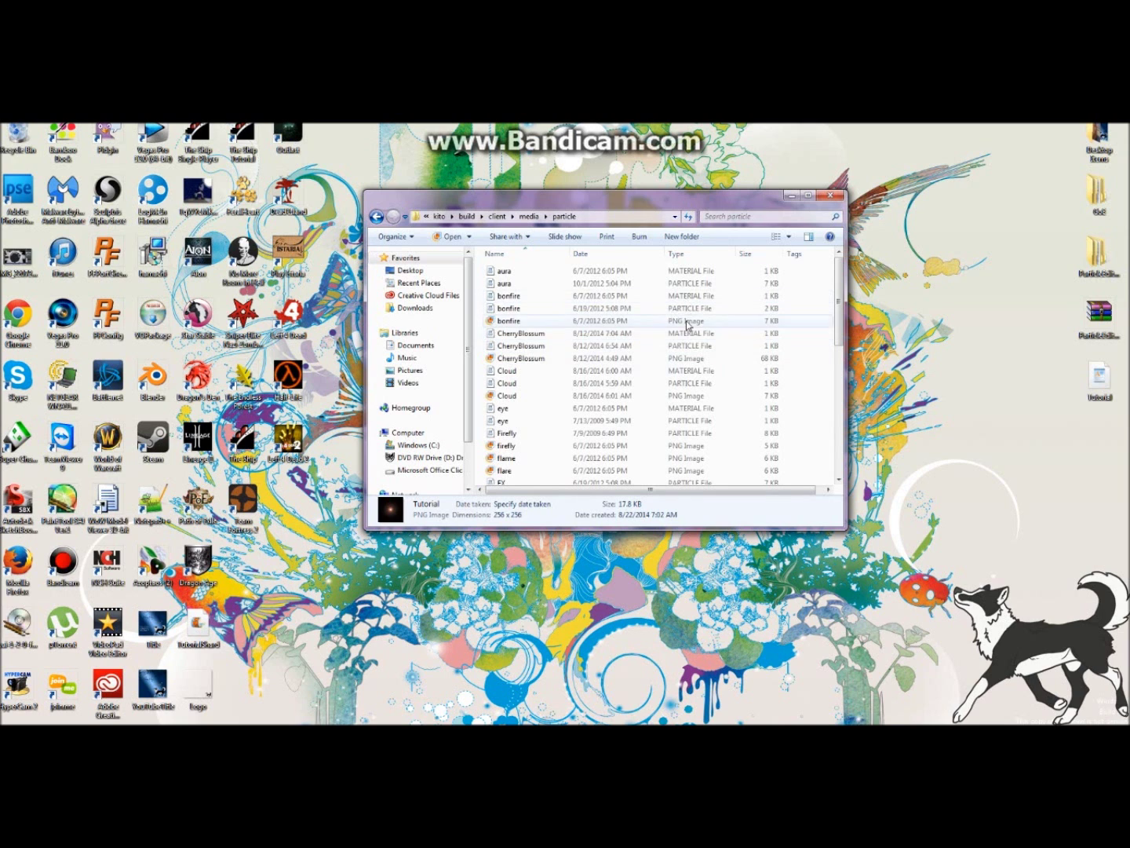
pyautogui.click(562, 350)
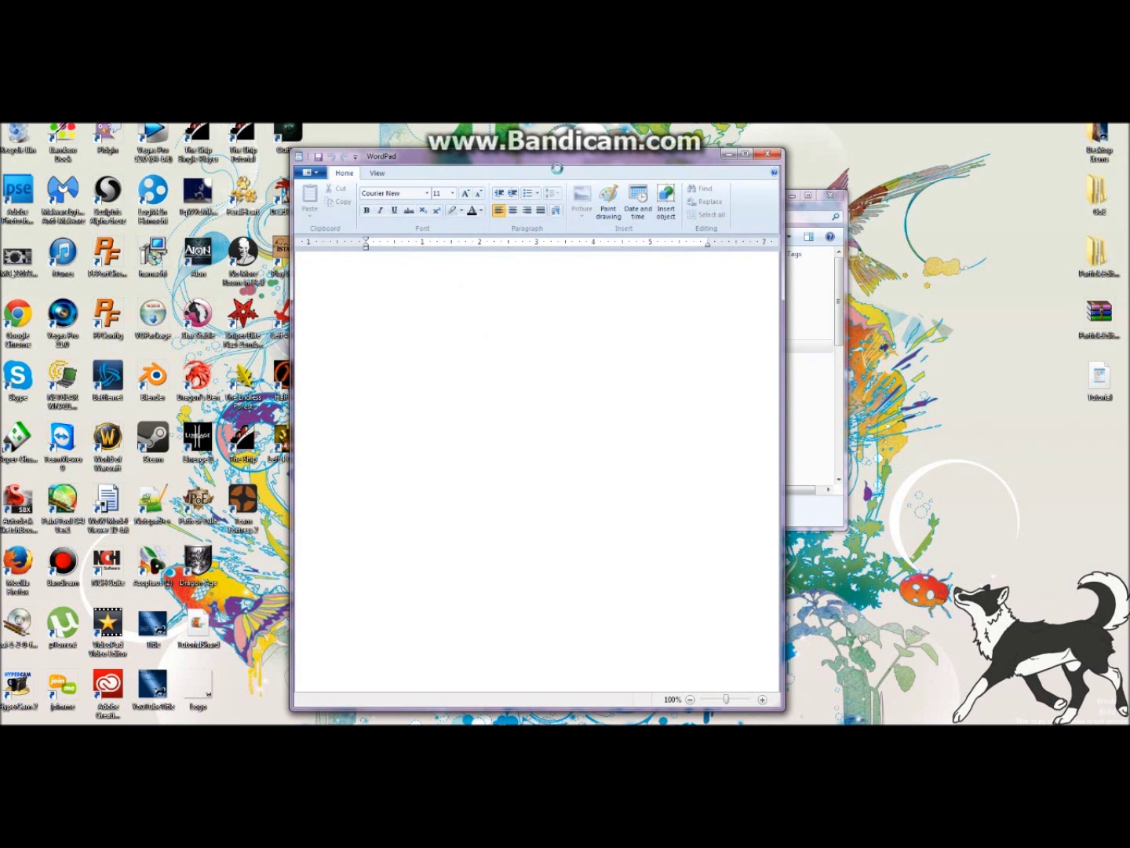
# Step: Delete the CherryBlossum system name and settings, leaving only 'particle_system'
pyautogui.moveTo(564, 163); pyautogui.dragTo(510, 162)
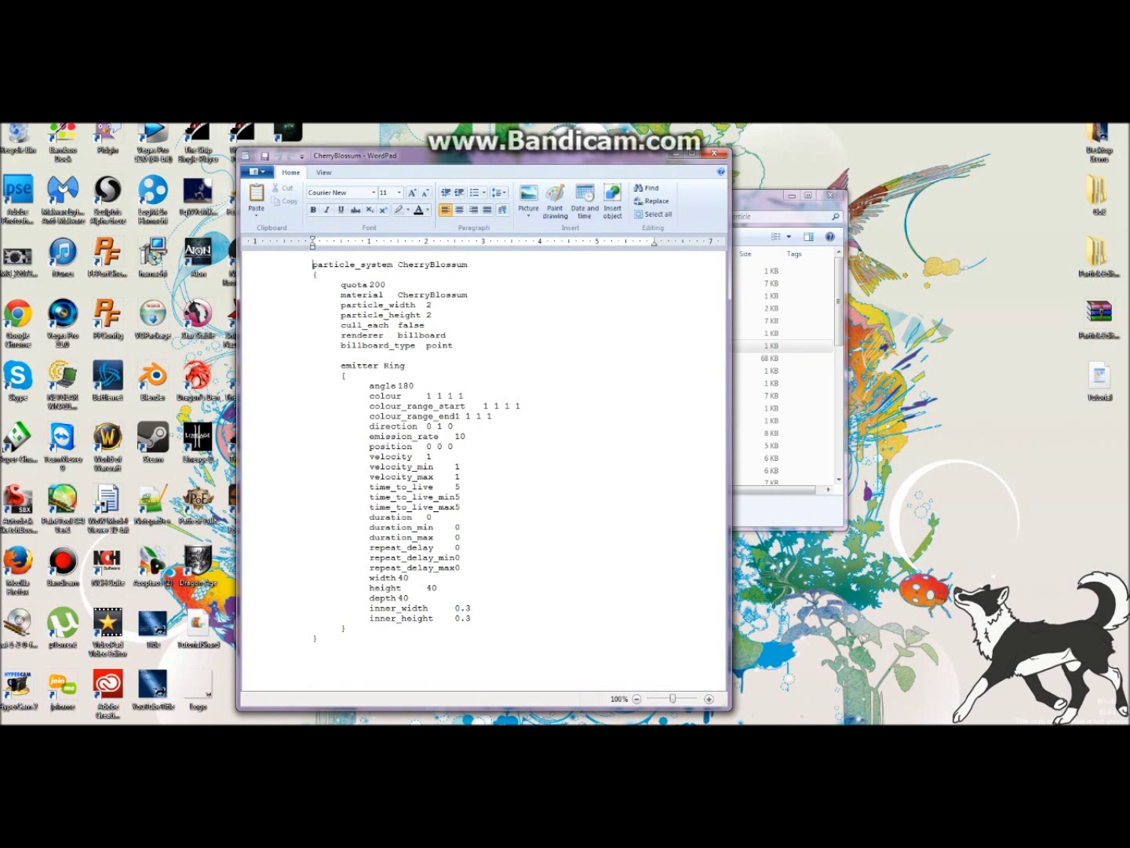
pyautogui.moveTo(399, 264); pyautogui.dragTo(316, 682)
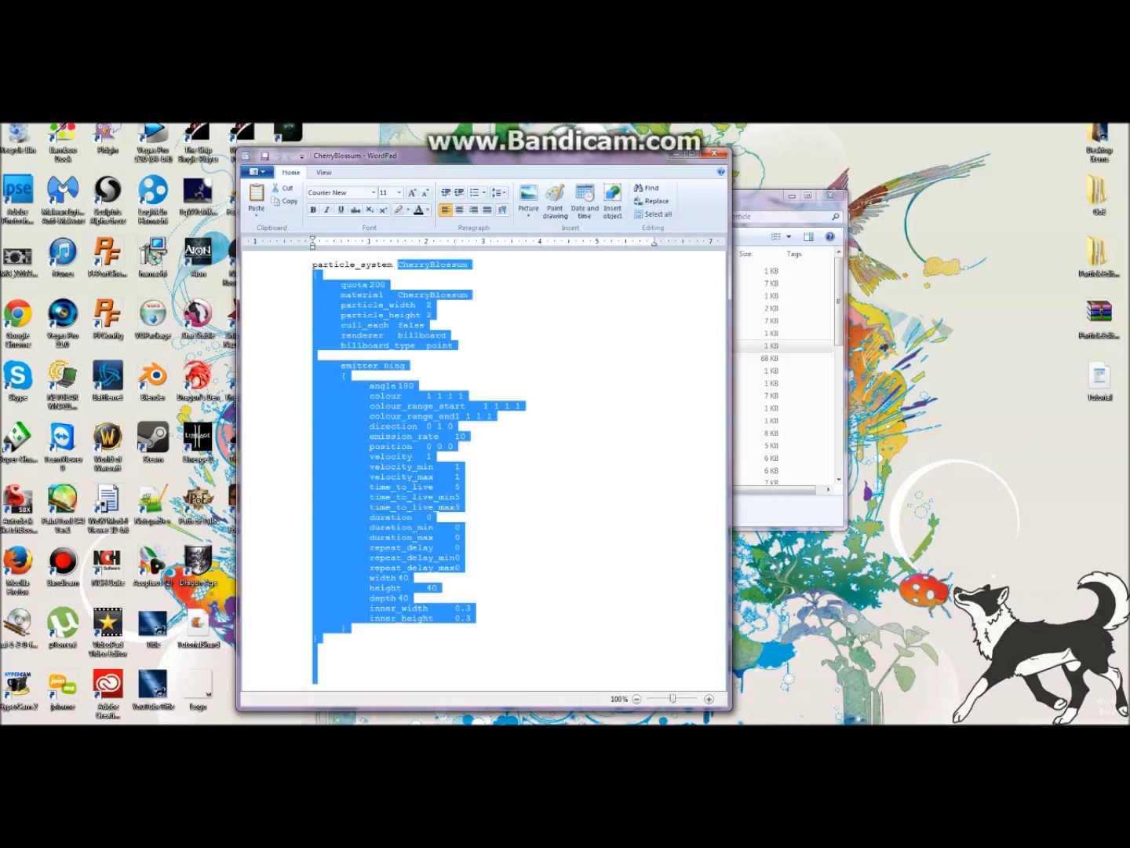
pyautogui.press('Delete')
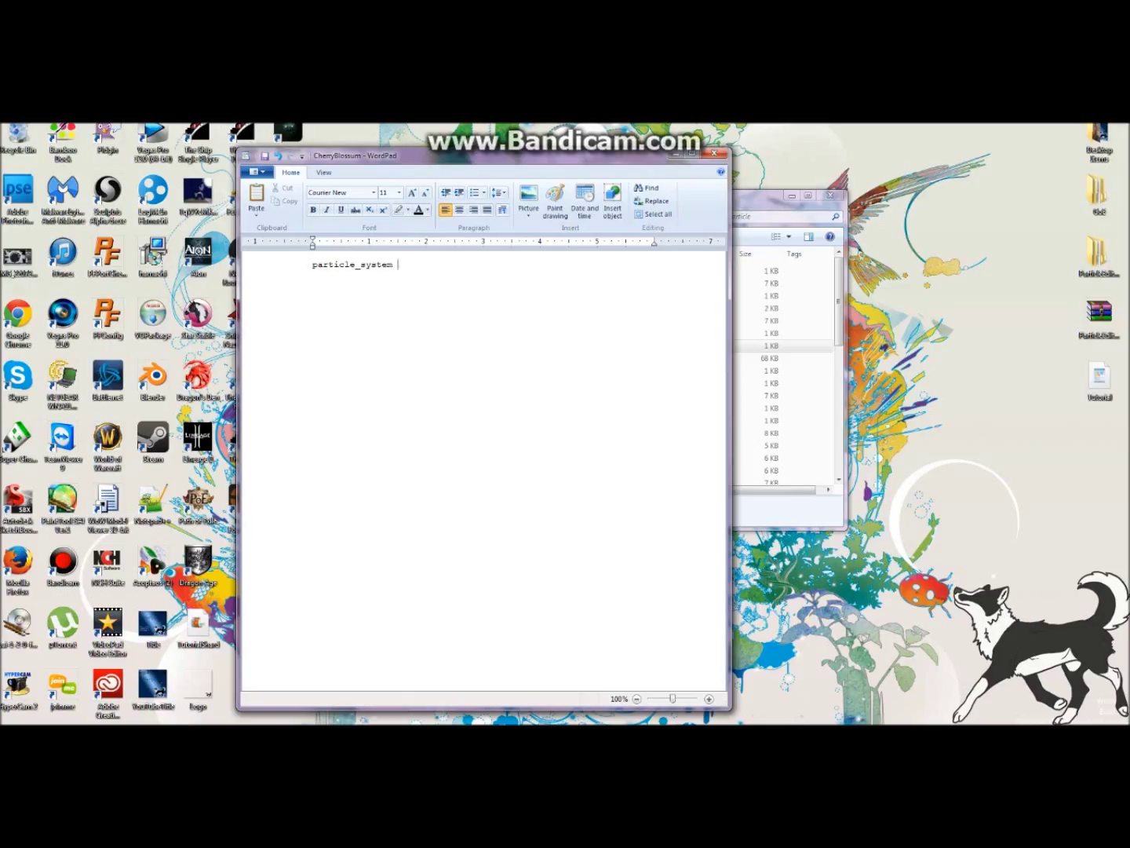
pyautogui.moveTo(578, 160); pyautogui.dragTo(432, 160)
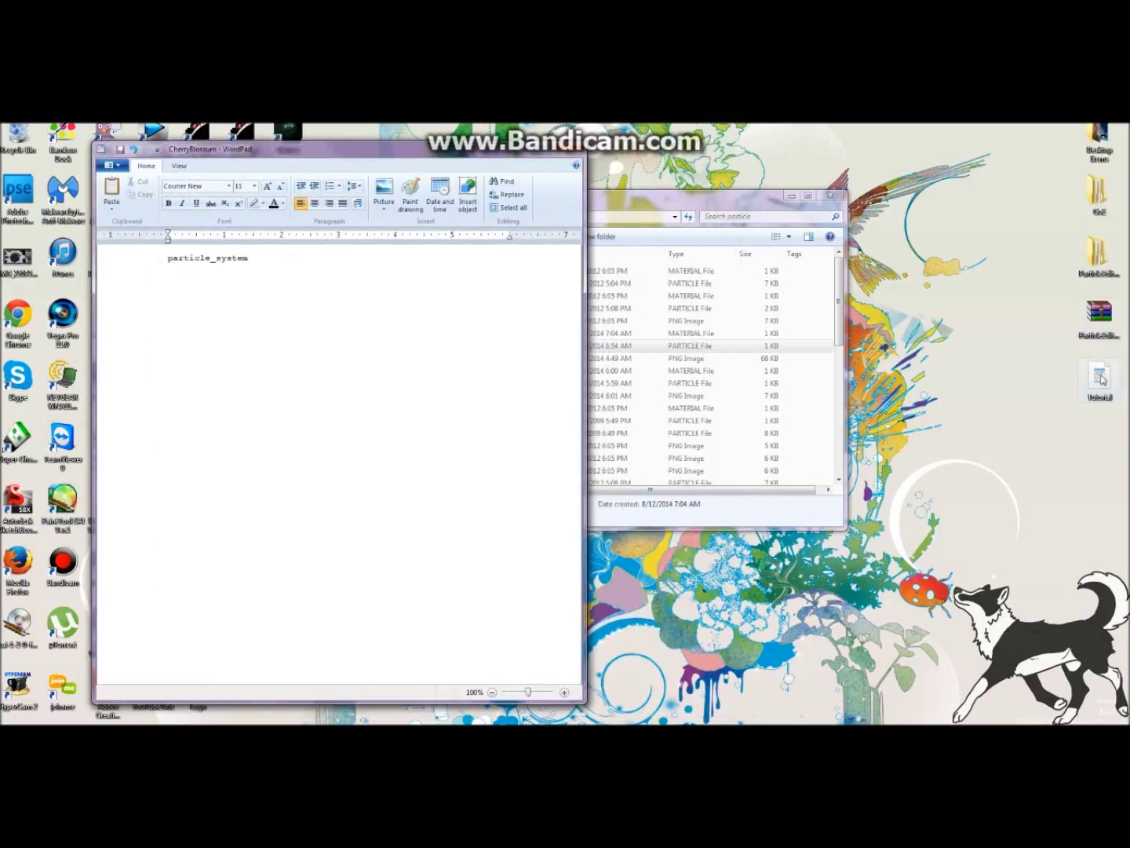
# Step: Open the desktop Tutorial file and copy its whole particle system text
pyautogui.click(1100, 378)
pyautogui.doubleClick(1101, 379)
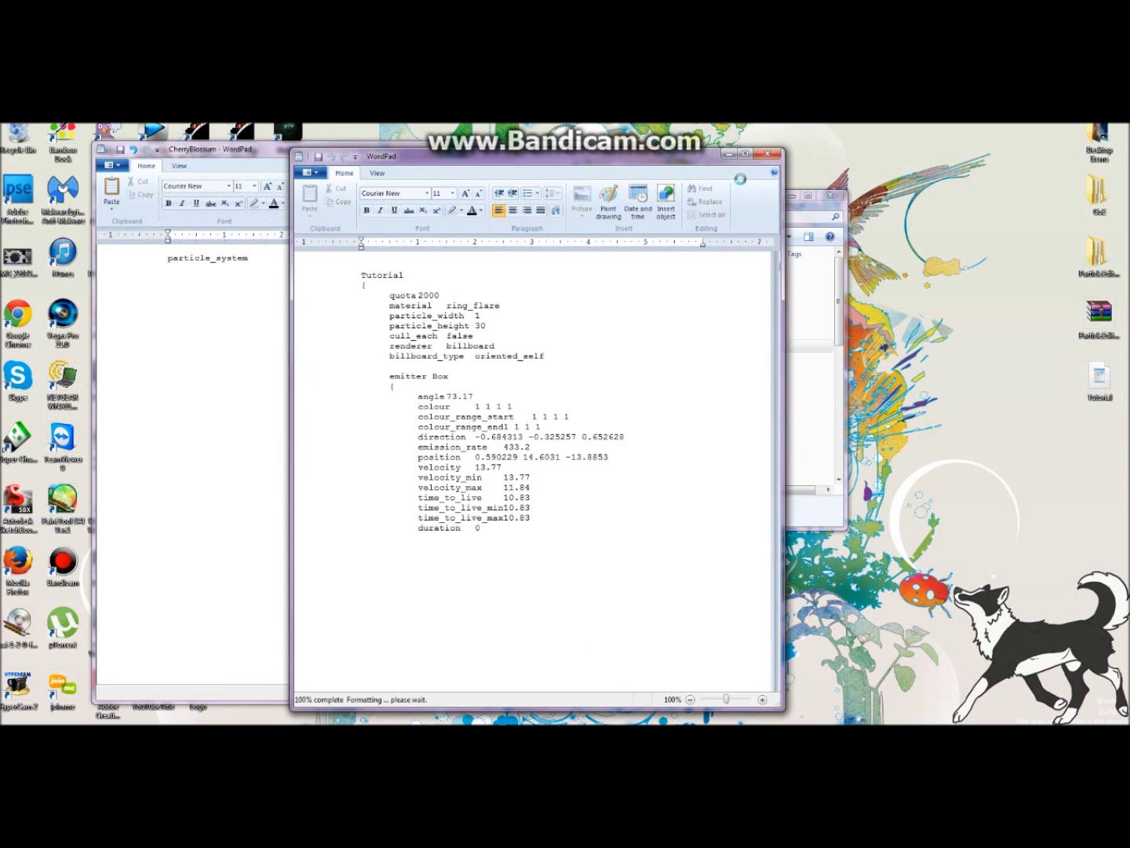
pyautogui.moveTo(649, 153); pyautogui.dragTo(943, 160)
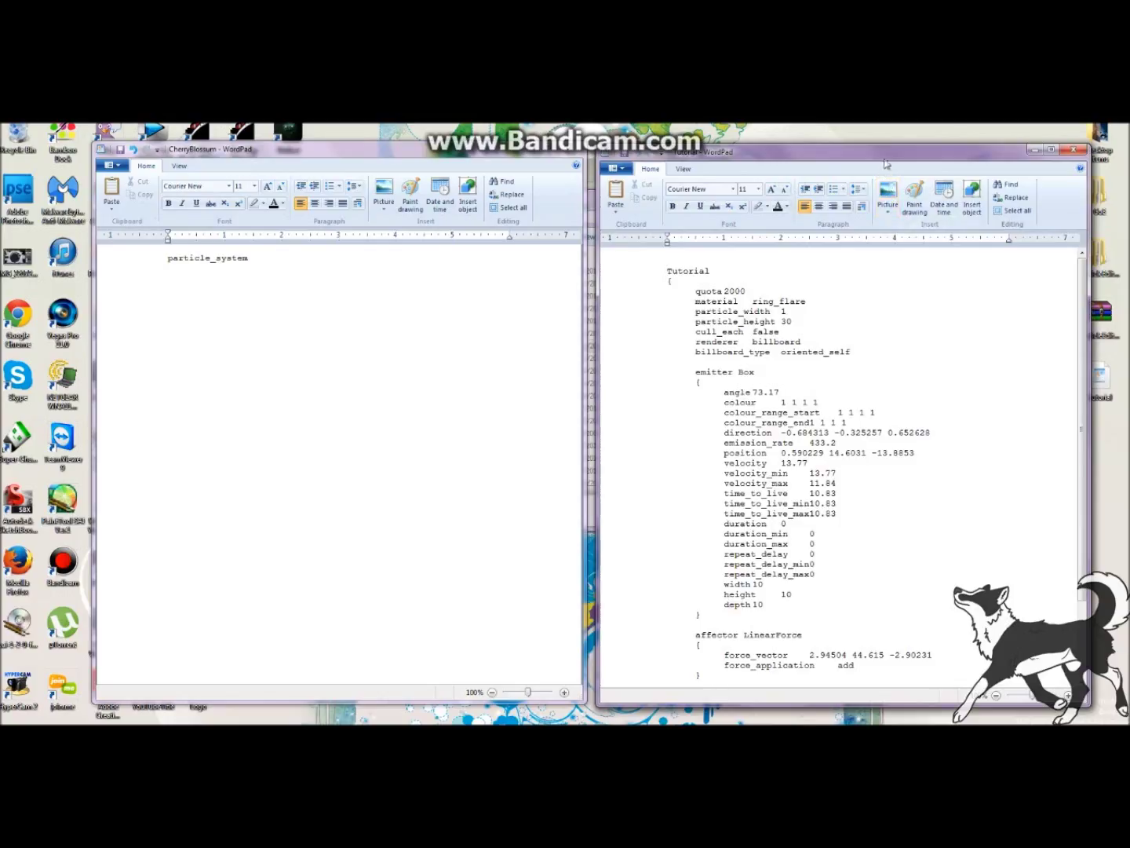
pyautogui.moveTo(885, 165); pyautogui.dragTo(886, 161)
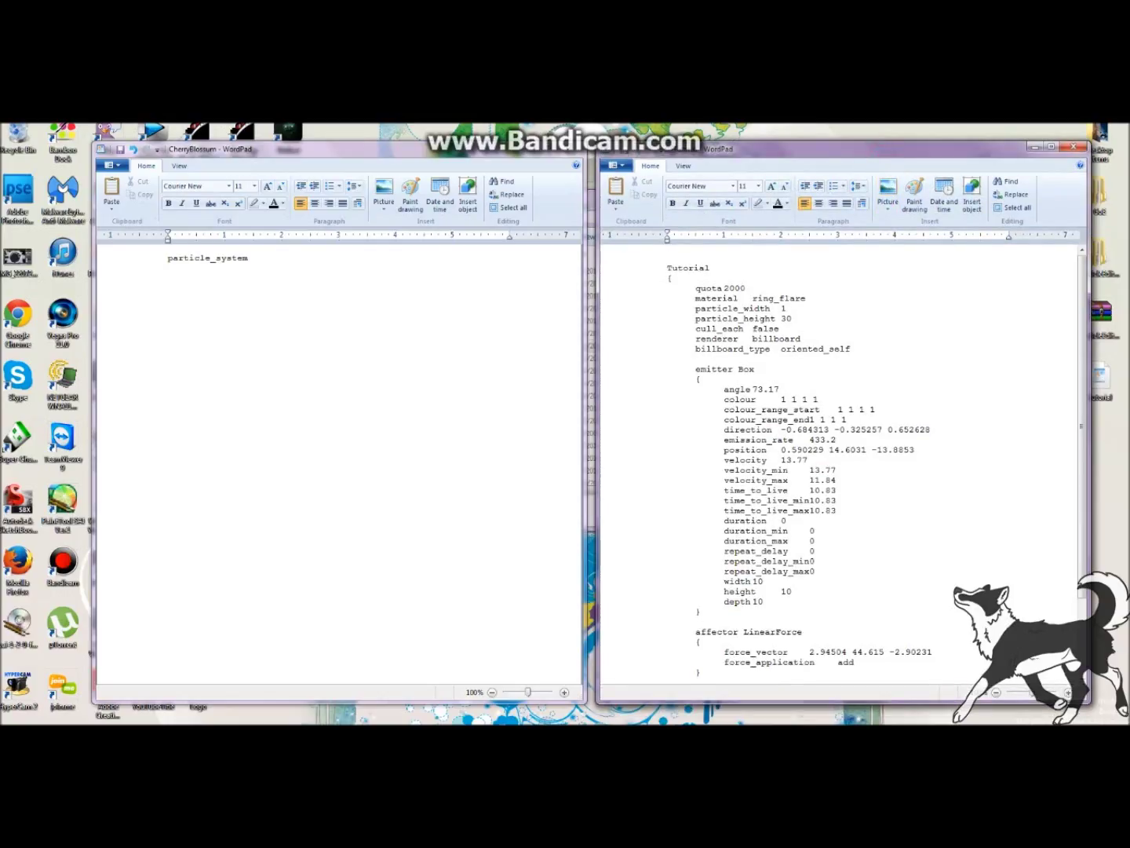
pyautogui.click(668, 270)
pyautogui.moveTo(668, 267); pyautogui.dragTo(706, 675)
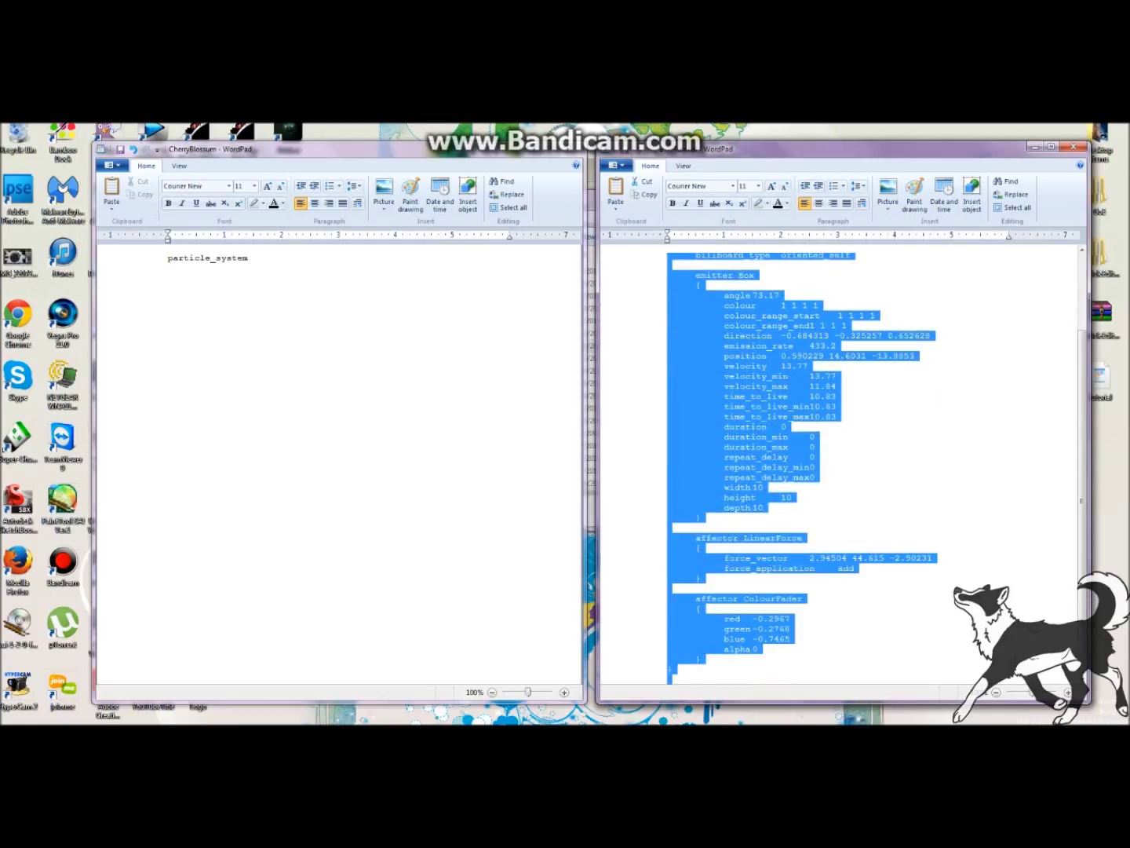
pyautogui.rightClick(735, 501)
pyautogui.click(760, 518)
# Step: Paste the Tutorial settings after particle_system in the CherryBlossum document
pyautogui.click(354, 274)
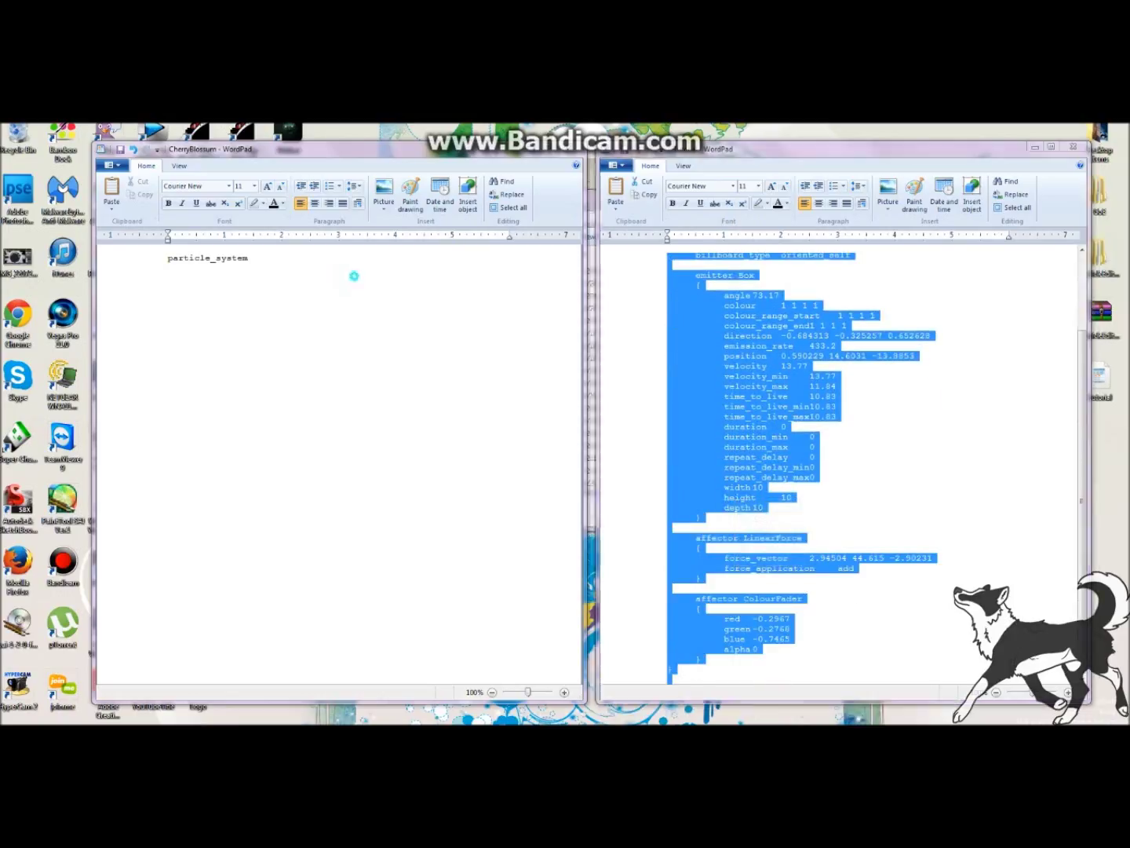
pyautogui.rightClick(262, 261)
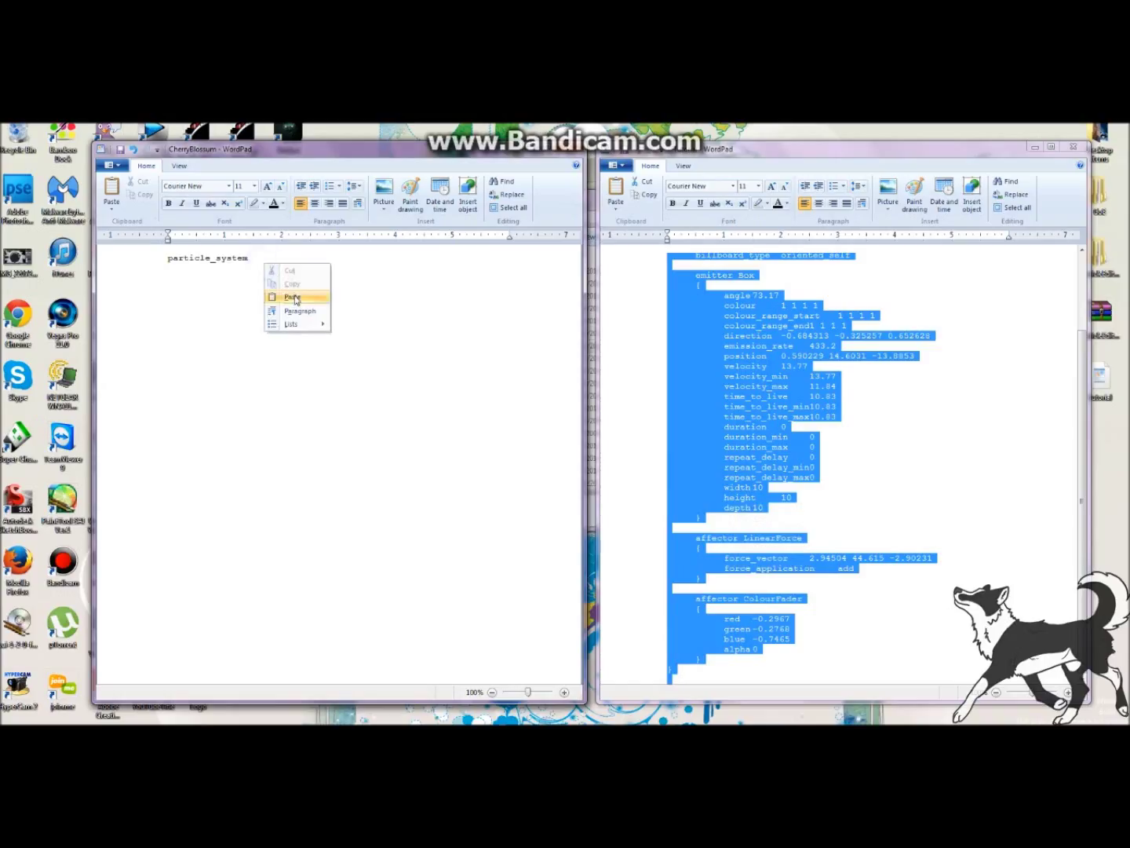
pyautogui.click(293, 295)
pyautogui.scroll(4, 337, 470)
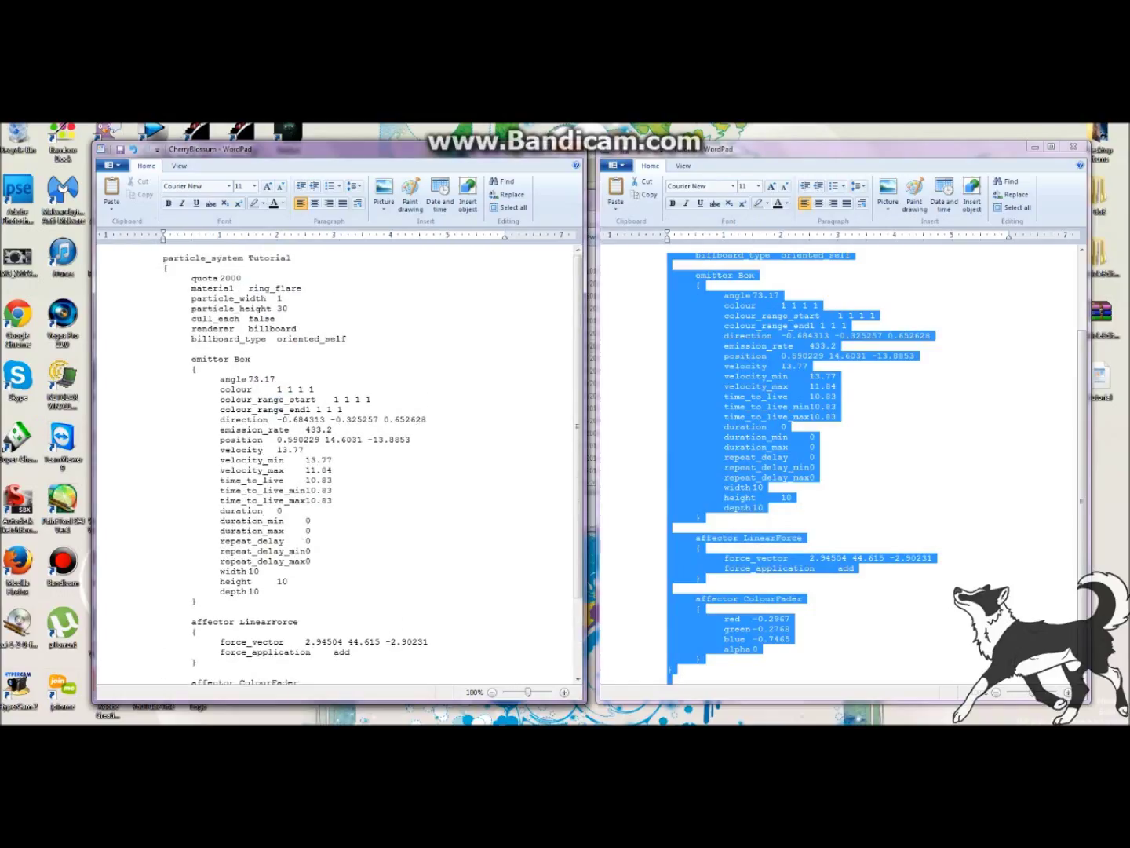
# Step: Close the Tutorial source and change the system and material names to Tutorial
pyautogui.click(1072, 147)
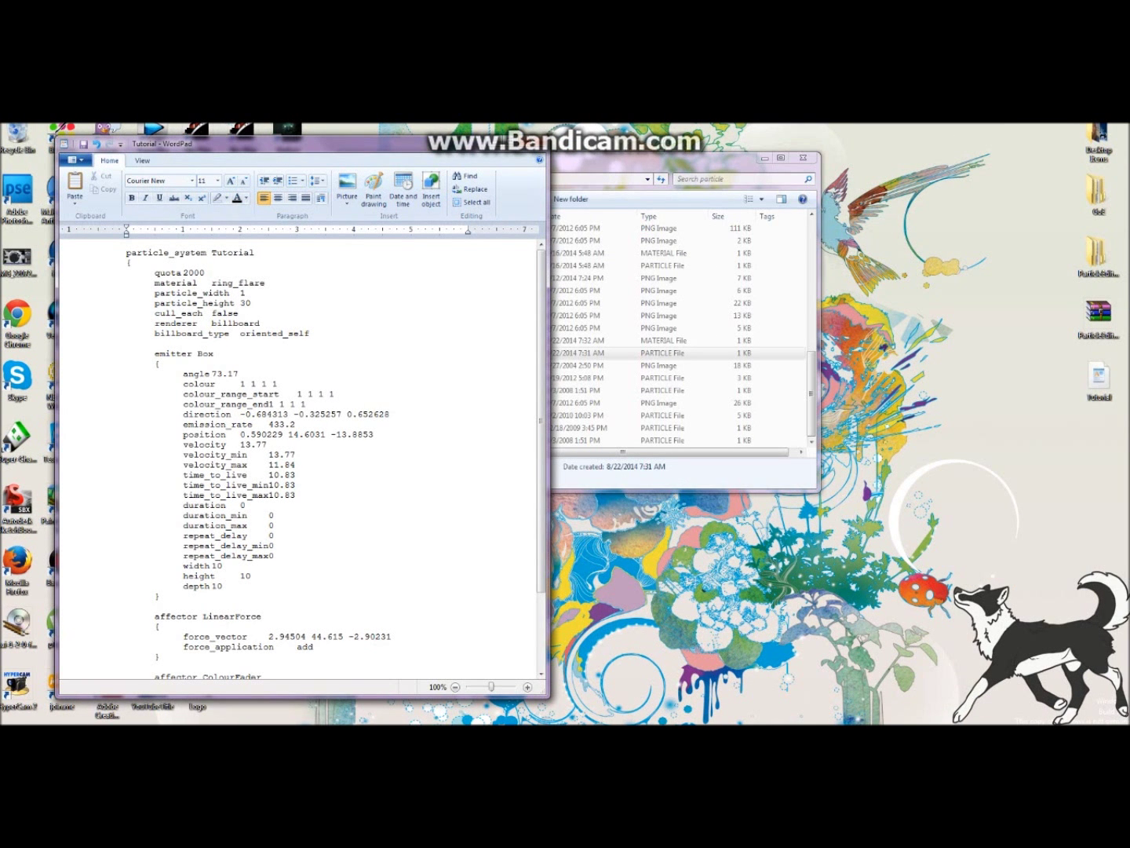
pyautogui.moveTo(264, 282); pyautogui.dragTo(211, 284)
pyautogui.write('Tutoria')
pyautogui.click(275, 286)
pyautogui.click(276, 272)
pyautogui.click(272, 284)
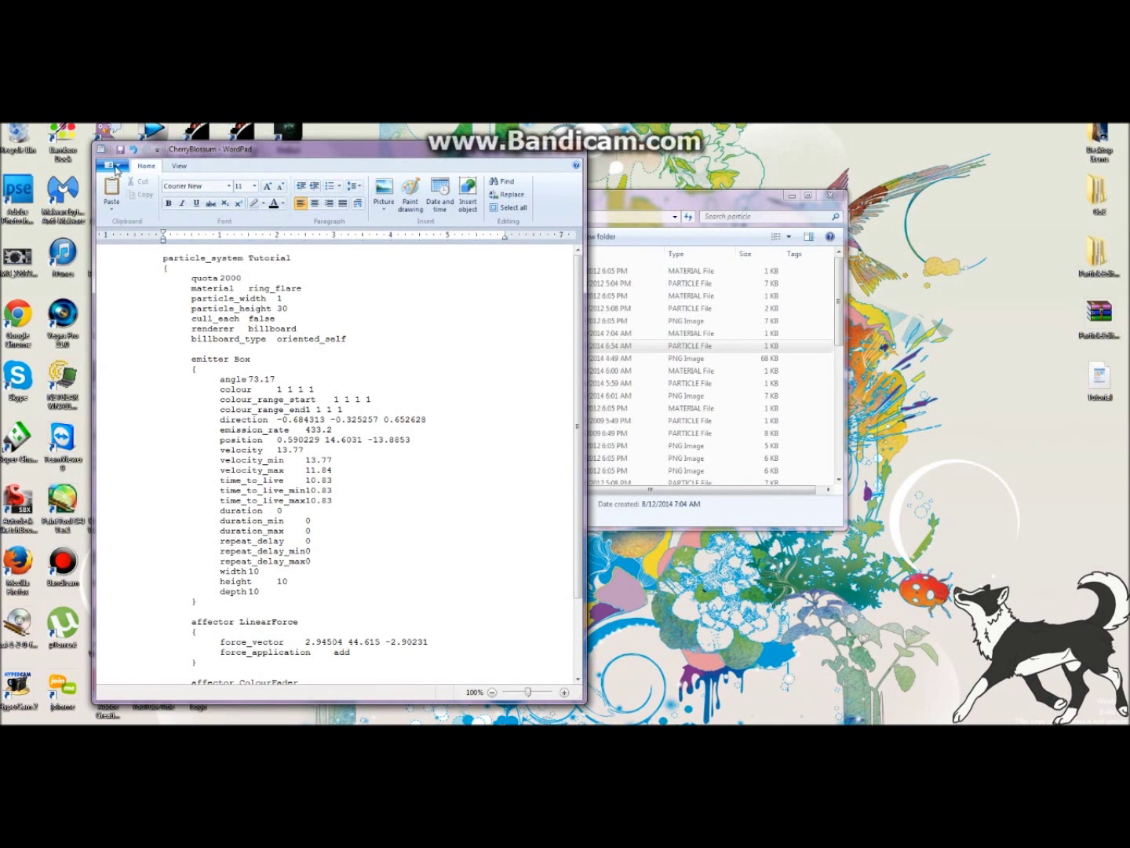
# Step: Save the script as plain-text 'Tutorial.particle' and close WordPad
pyautogui.click(110, 166)
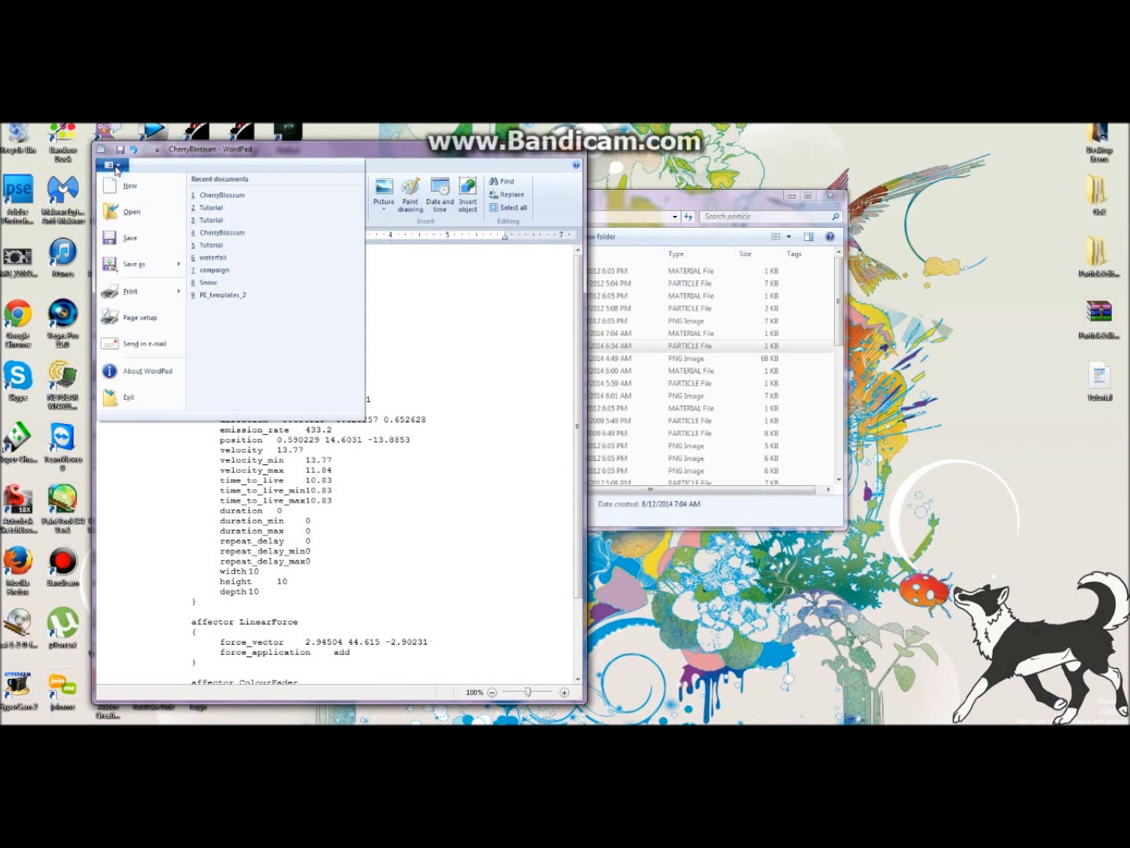
pyautogui.click(129, 265)
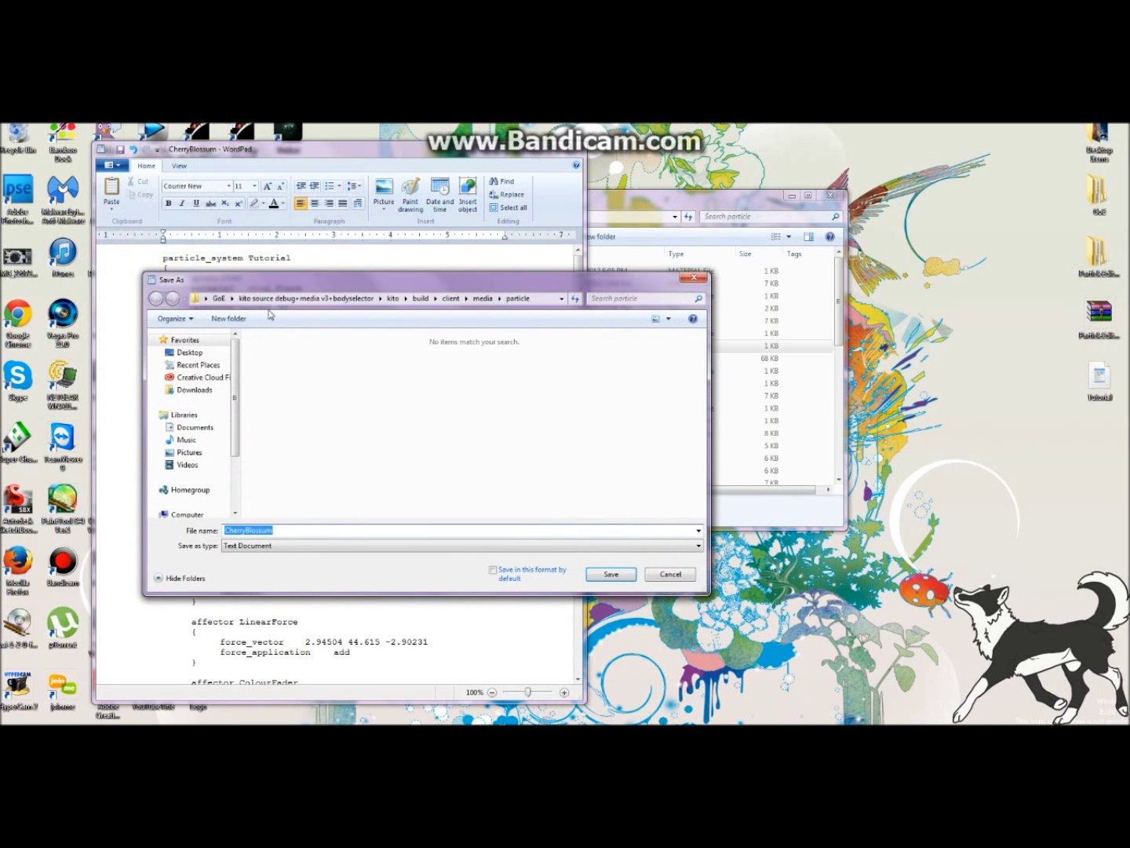
pyautogui.write('Tutorial')
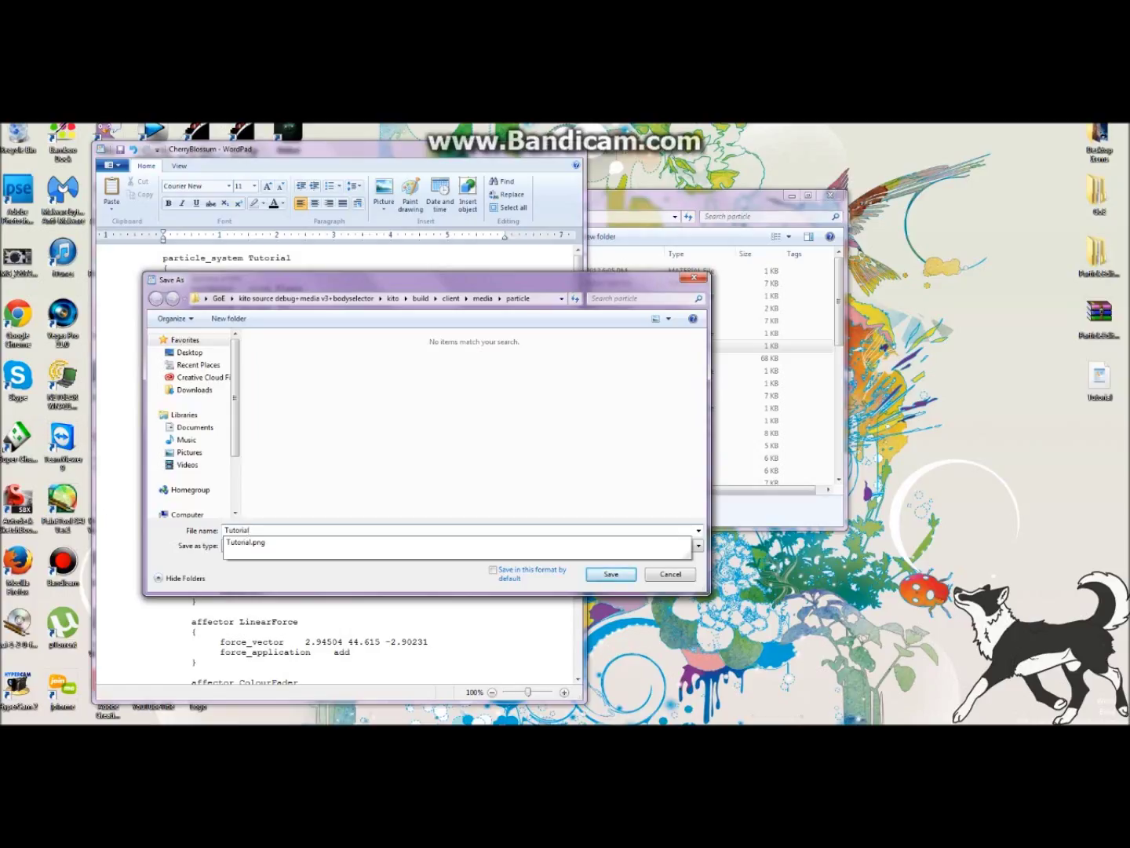
pyautogui.write('.pa')
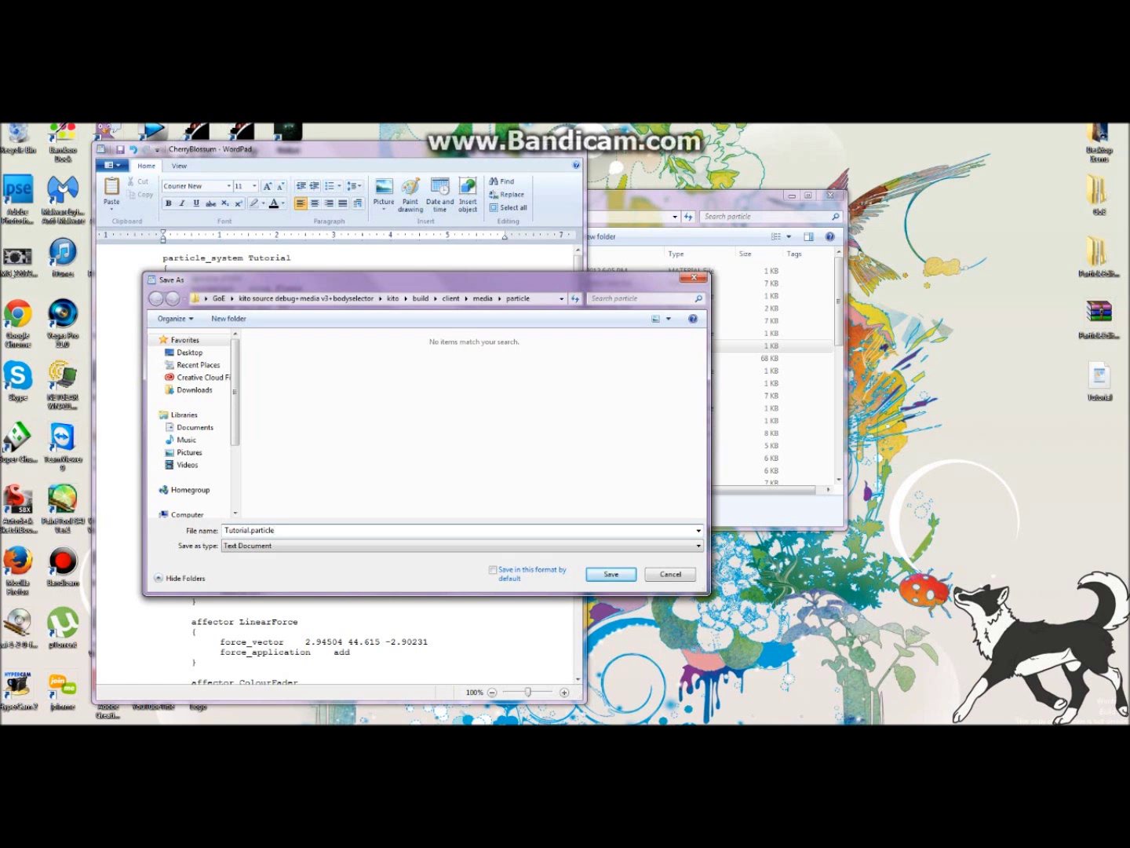
pyautogui.write('rticle')
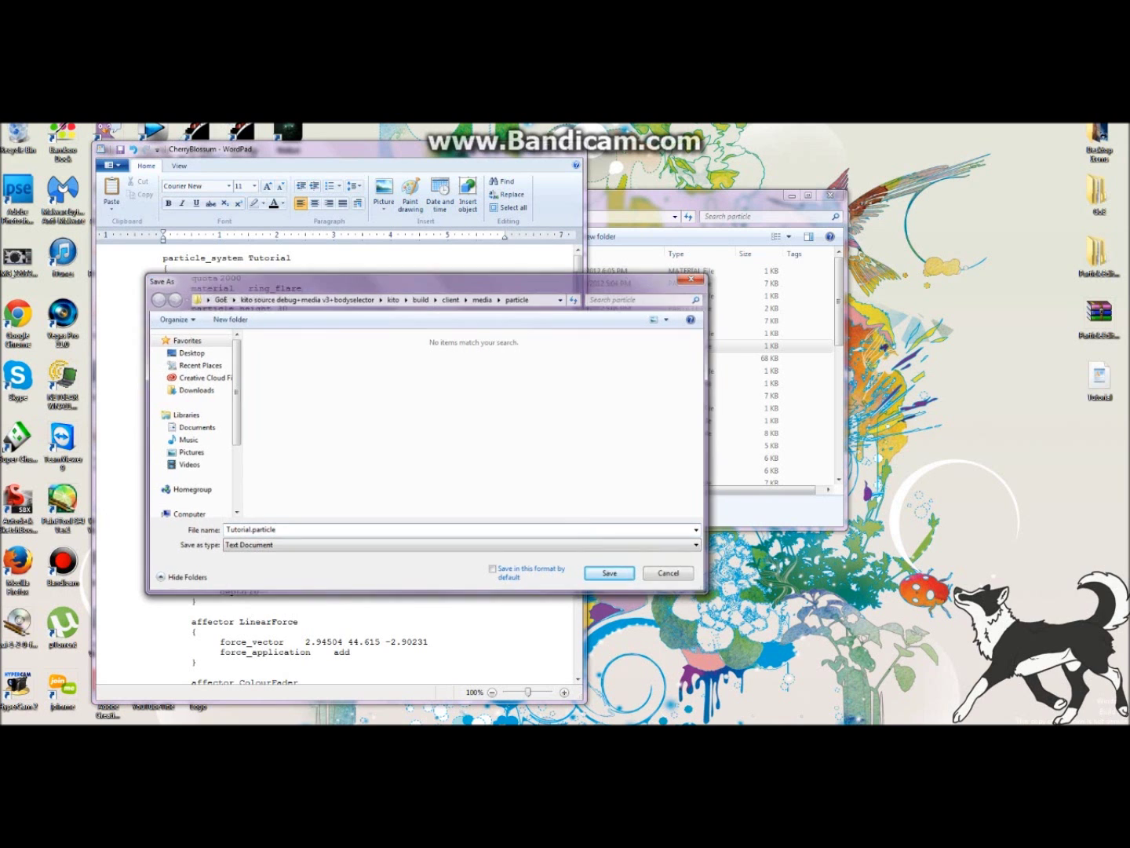
pyautogui.press('Return')
pyautogui.click(391, 462)
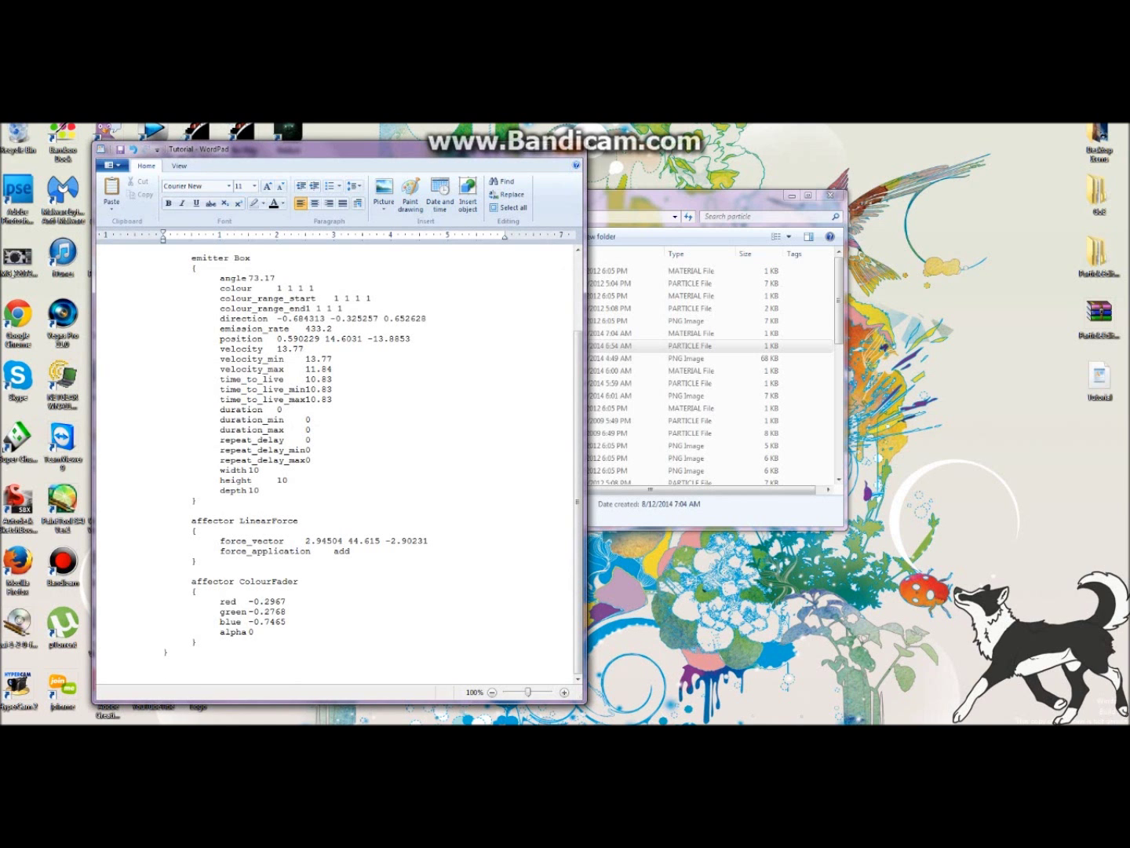
pyautogui.click(573, 150)
pyautogui.scroll(-6, 772, 393)
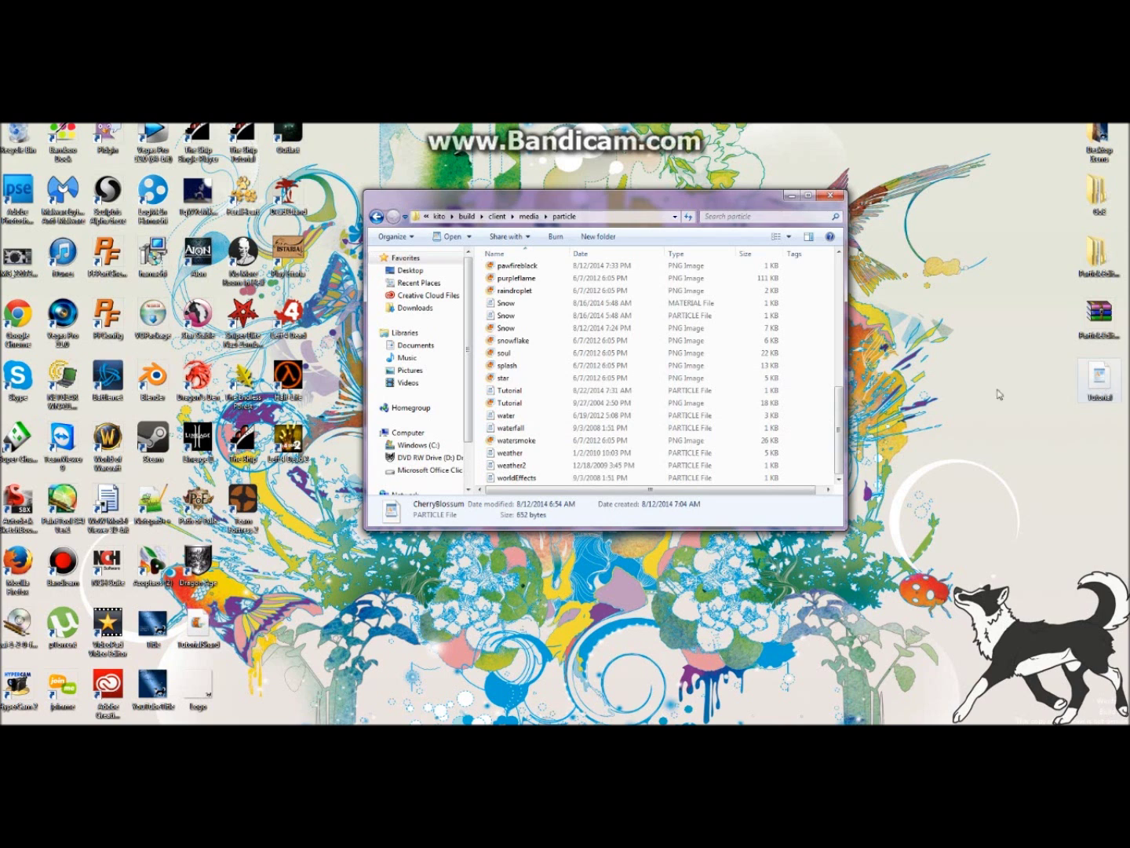
pyautogui.click(513, 393)
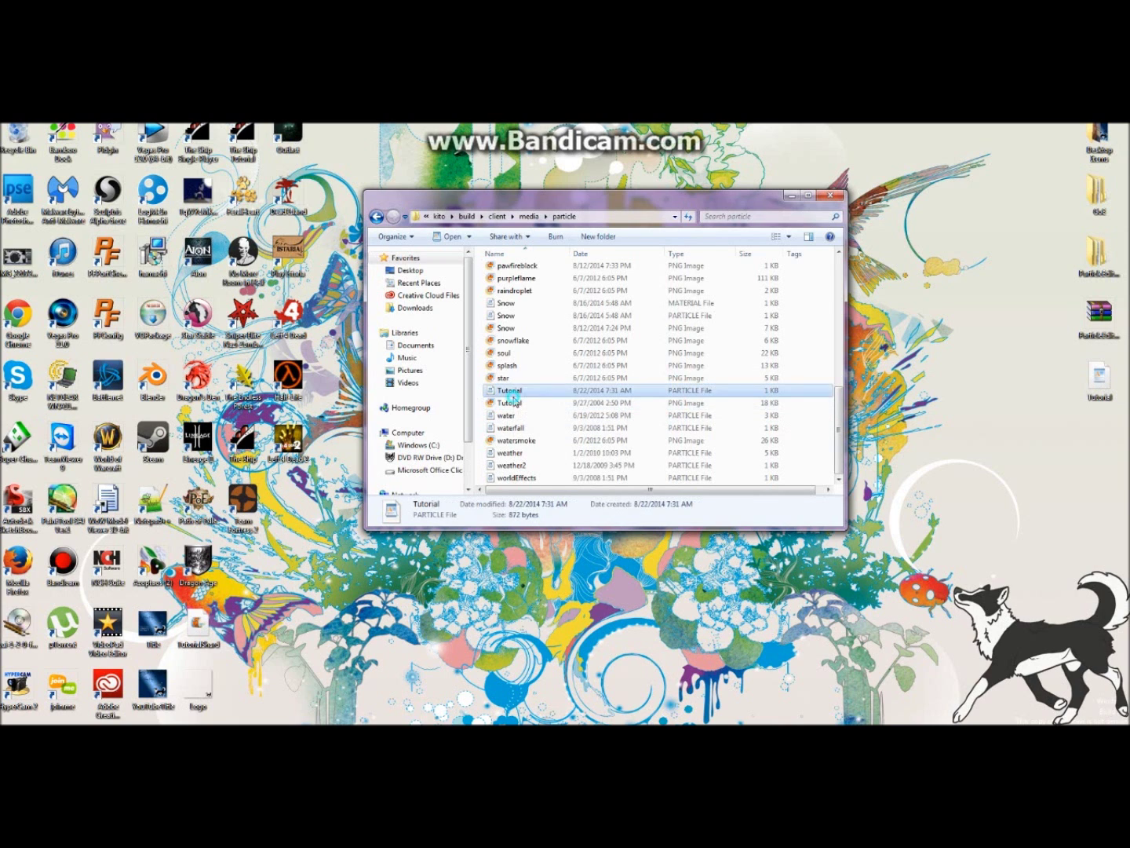
pyautogui.press('Down')
pyautogui.press('Up')
pyautogui.press('Down')
pyautogui.press('Up')
pyautogui.press('Down')
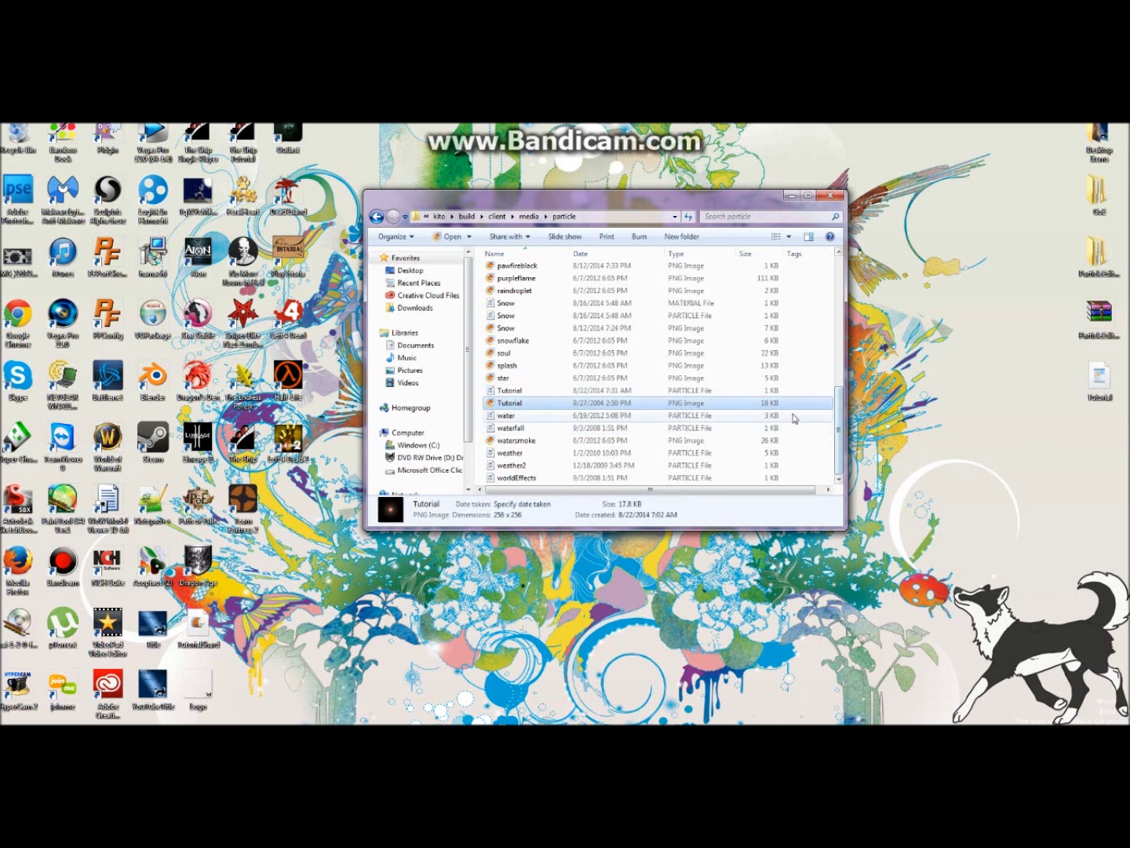
pyautogui.press('Up')
pyautogui.press('Down')
pyautogui.press('Up')
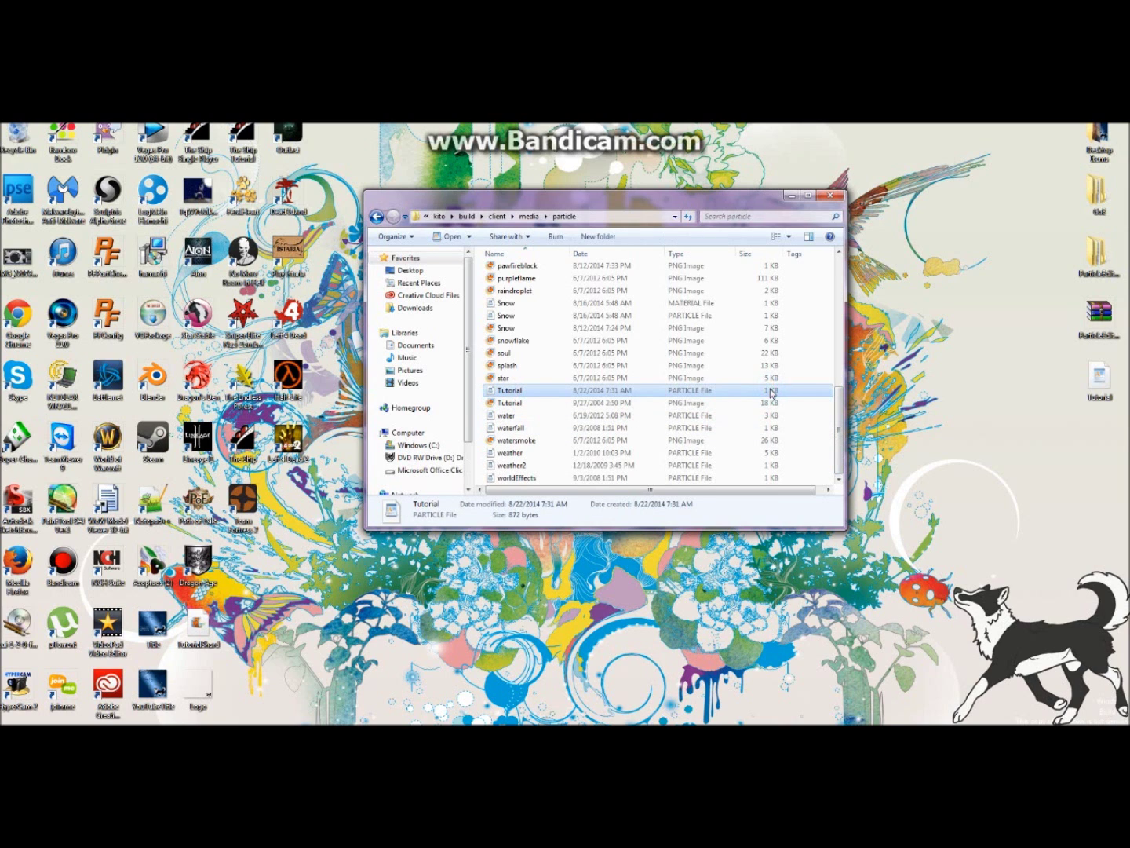
pyautogui.scroll(10, 743, 398)
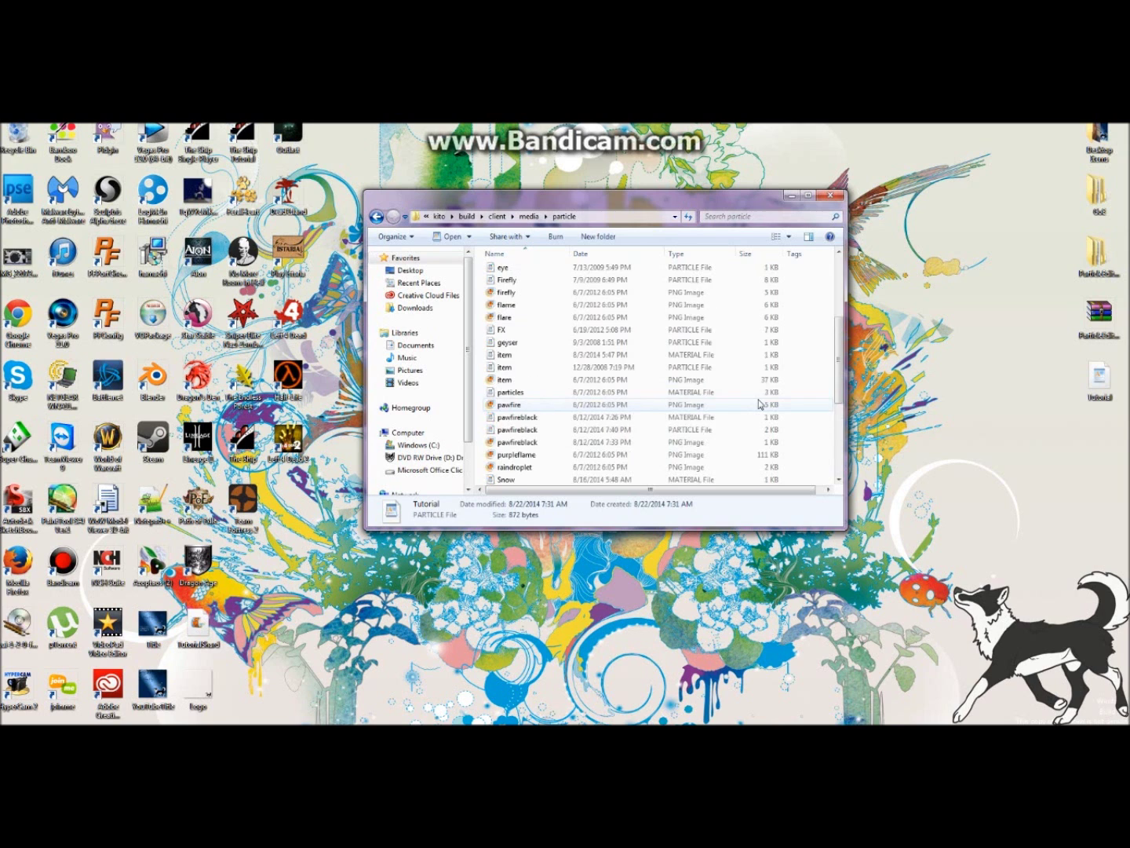
pyautogui.scroll(1, 756, 403)
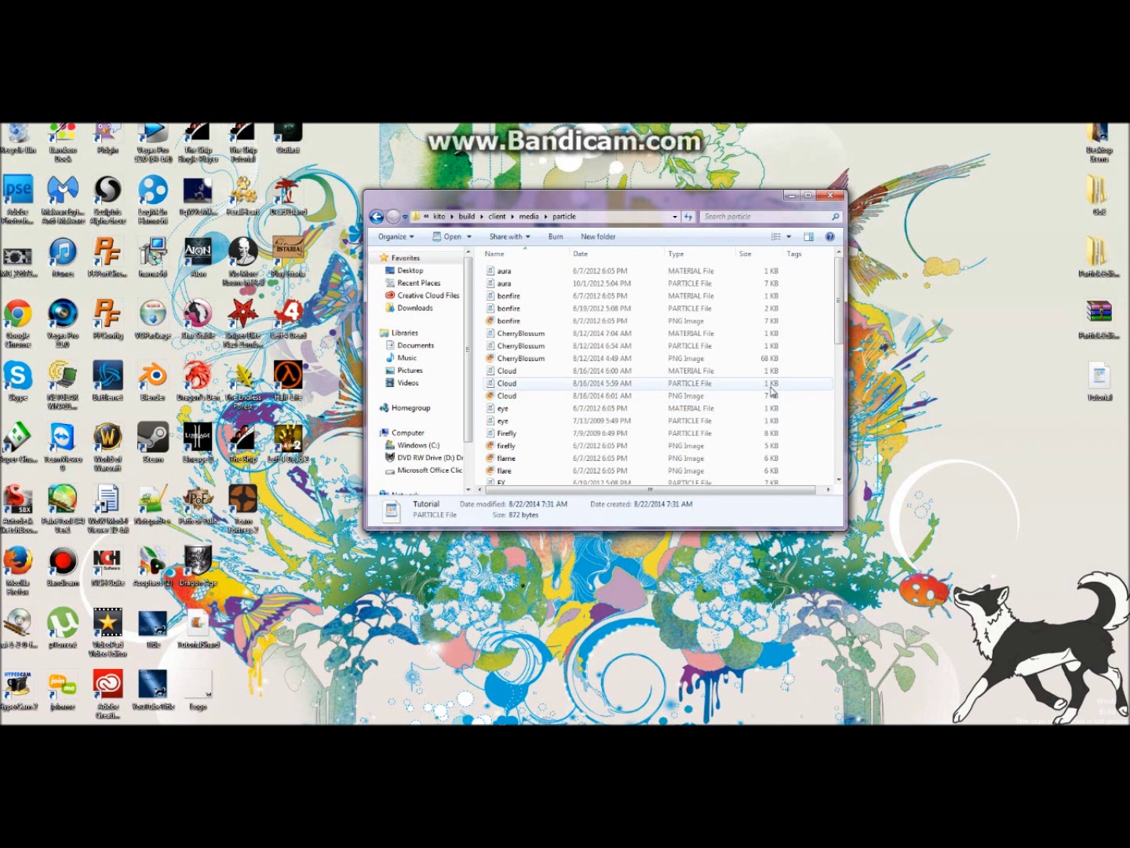
pyautogui.doubleClick(745, 341)
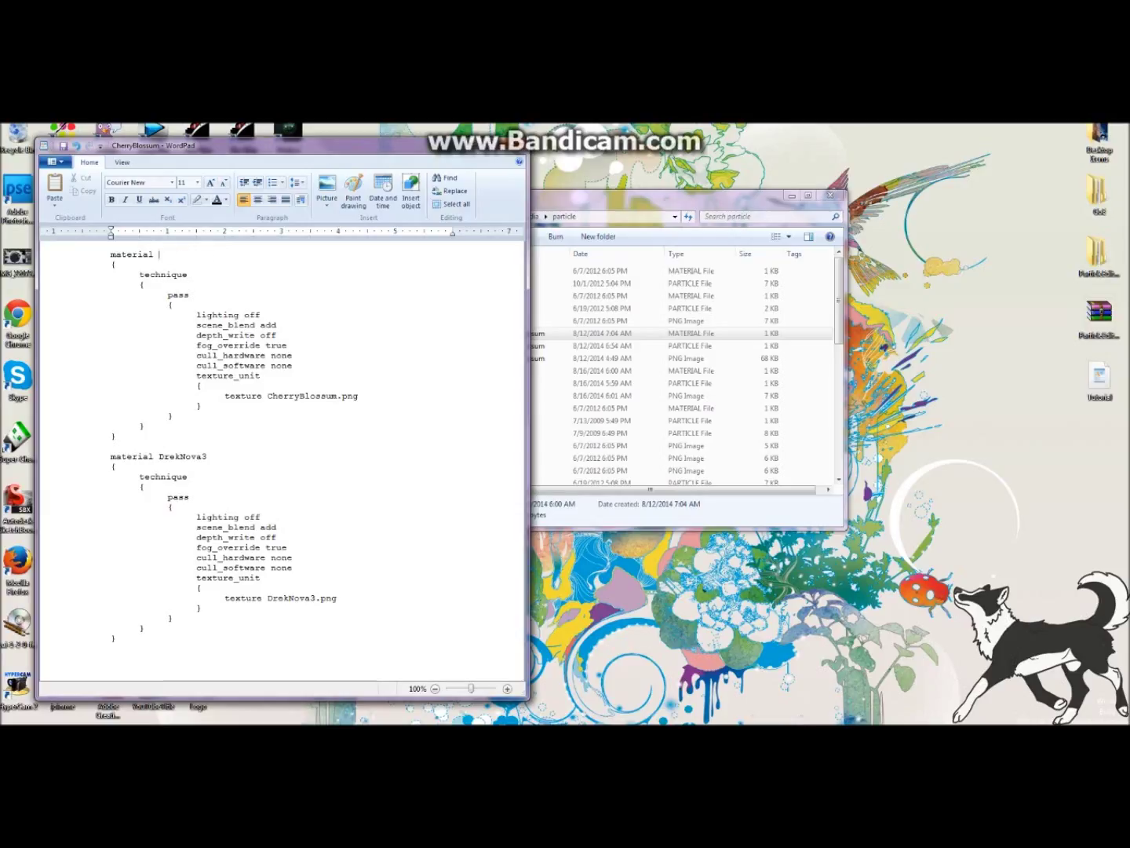
# Step: Rename the material to Tutorial and replace the CherryBlossum texture with Tutorial
pyautogui.write('Tutorial')
pyautogui.doubleClick(323, 397)
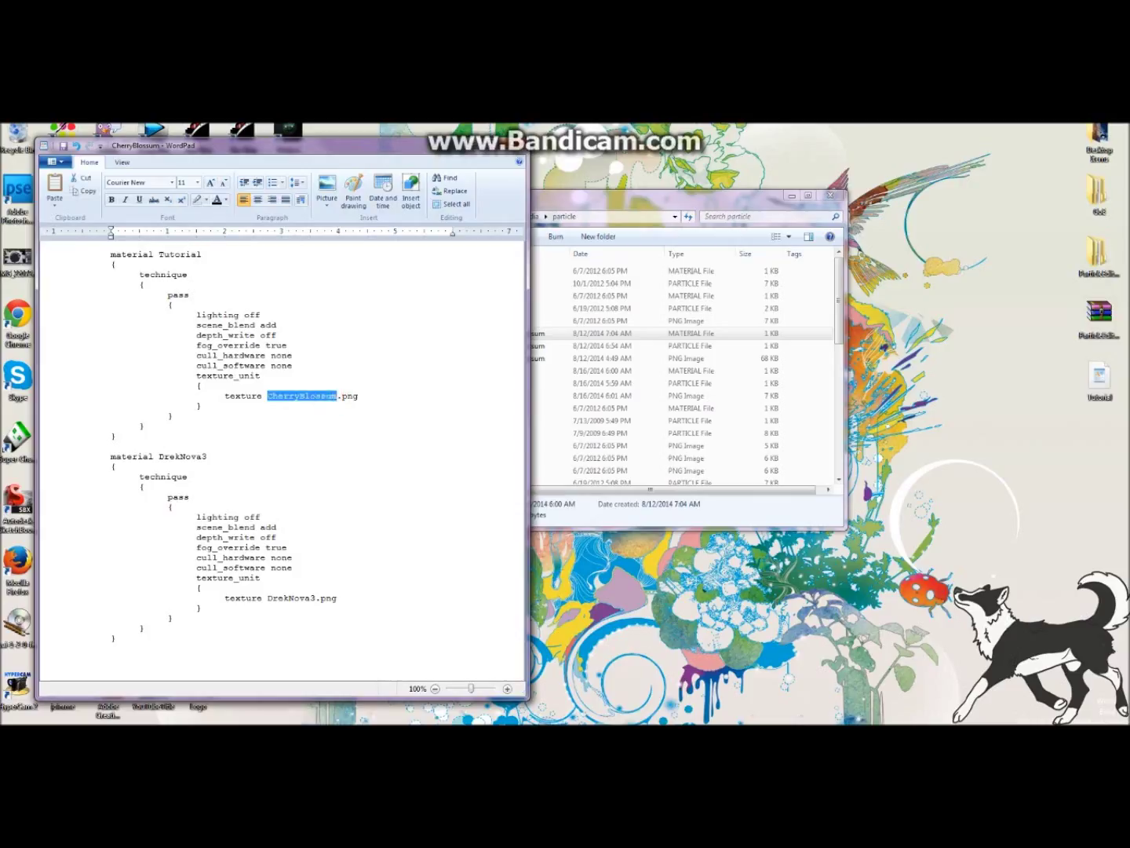
pyautogui.write('Tut')
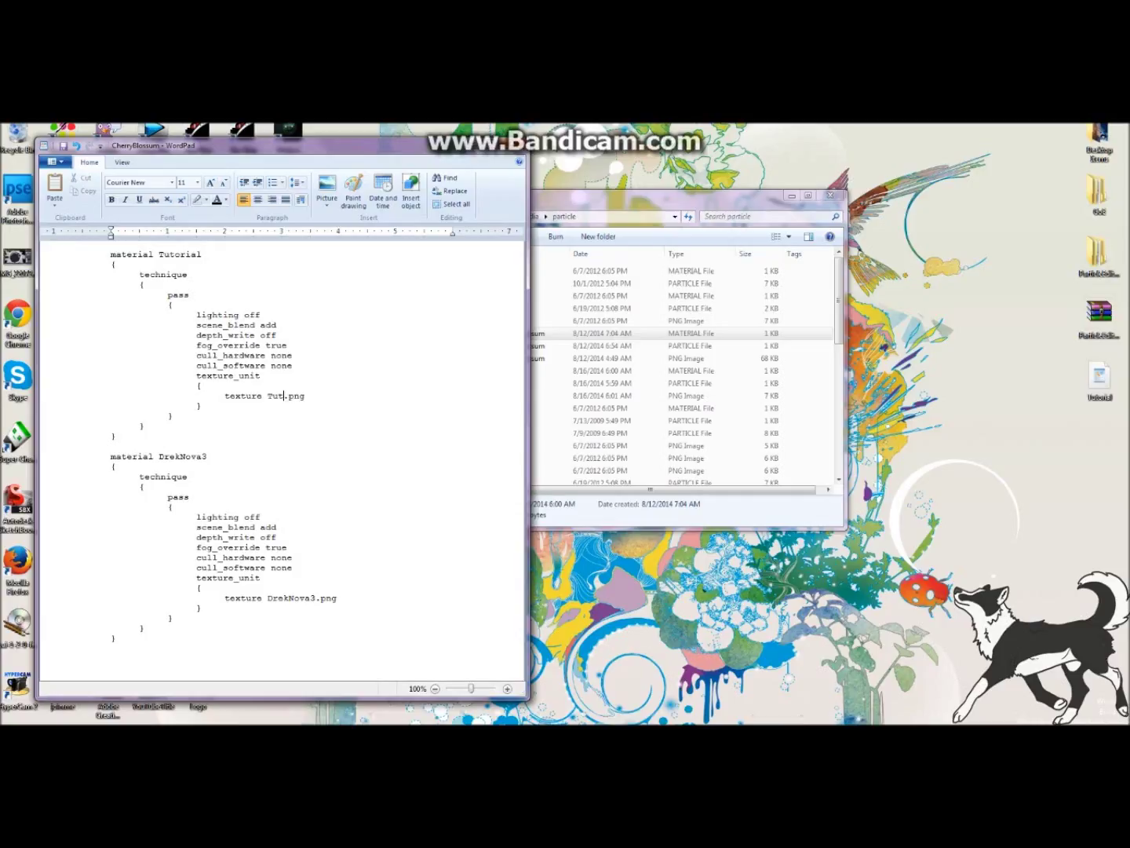
pyautogui.write('orial')
# Step: Save the material script as 'Tutorial.material' and close WordPad
pyautogui.click(53, 161)
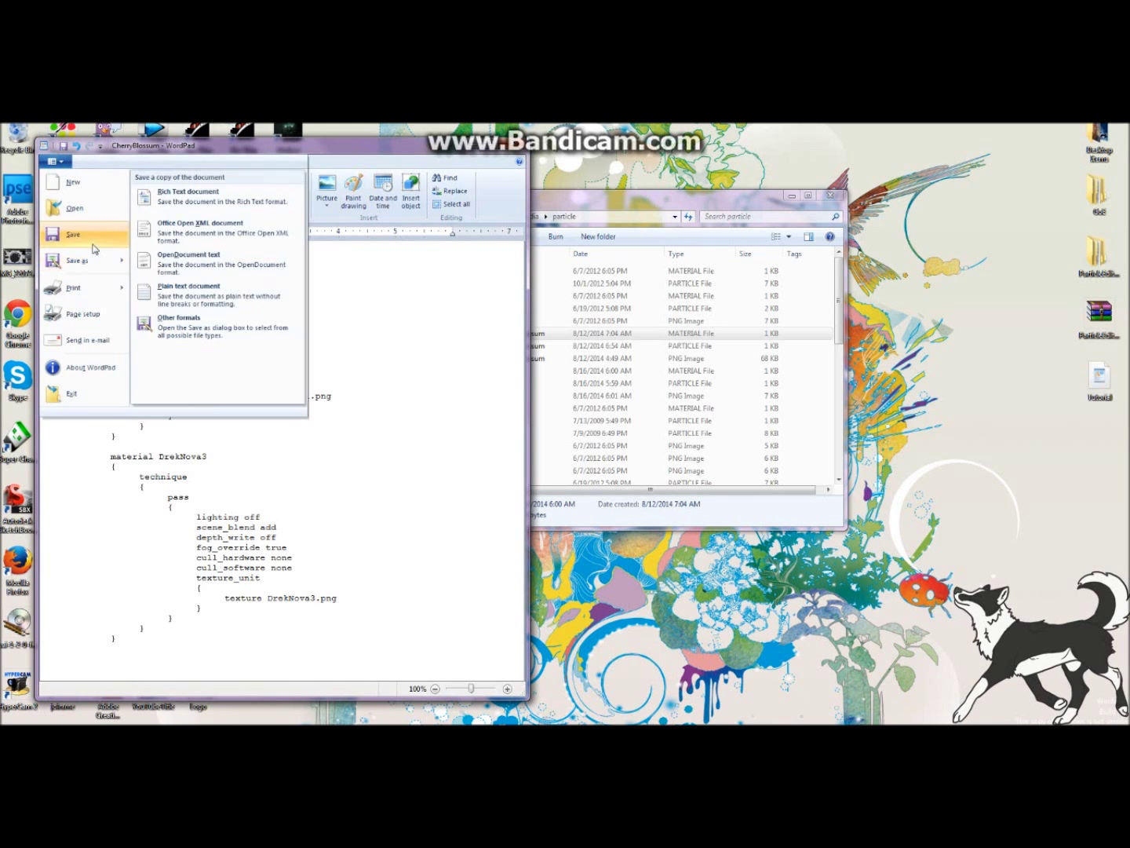
pyautogui.click(88, 239)
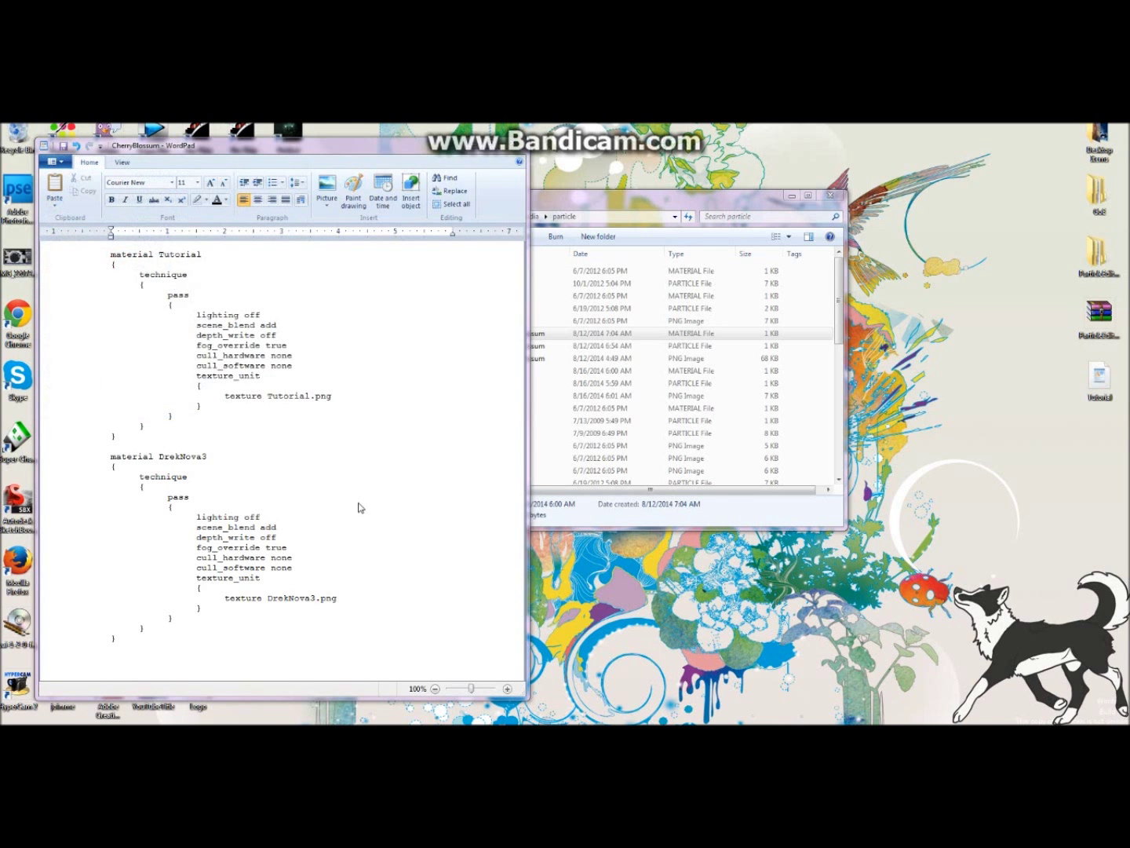
pyautogui.write('Tuto')
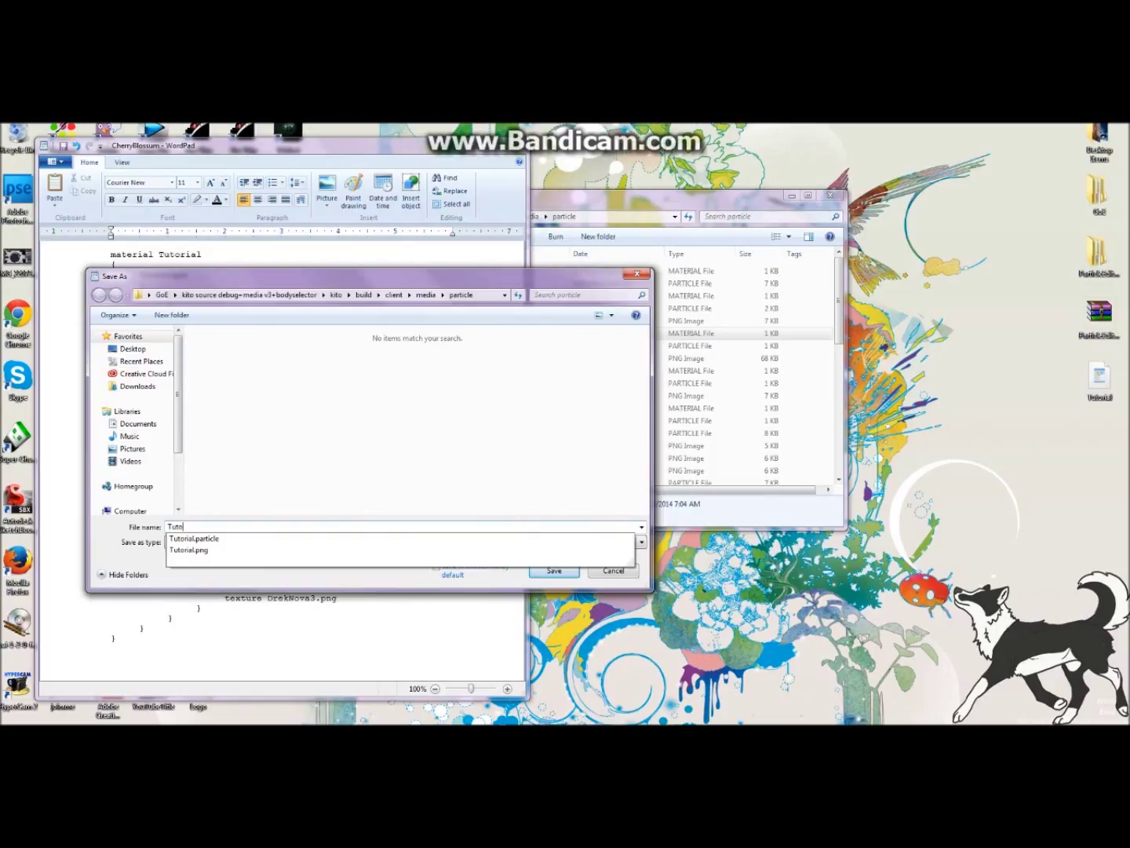
pyautogui.write('rial.material')
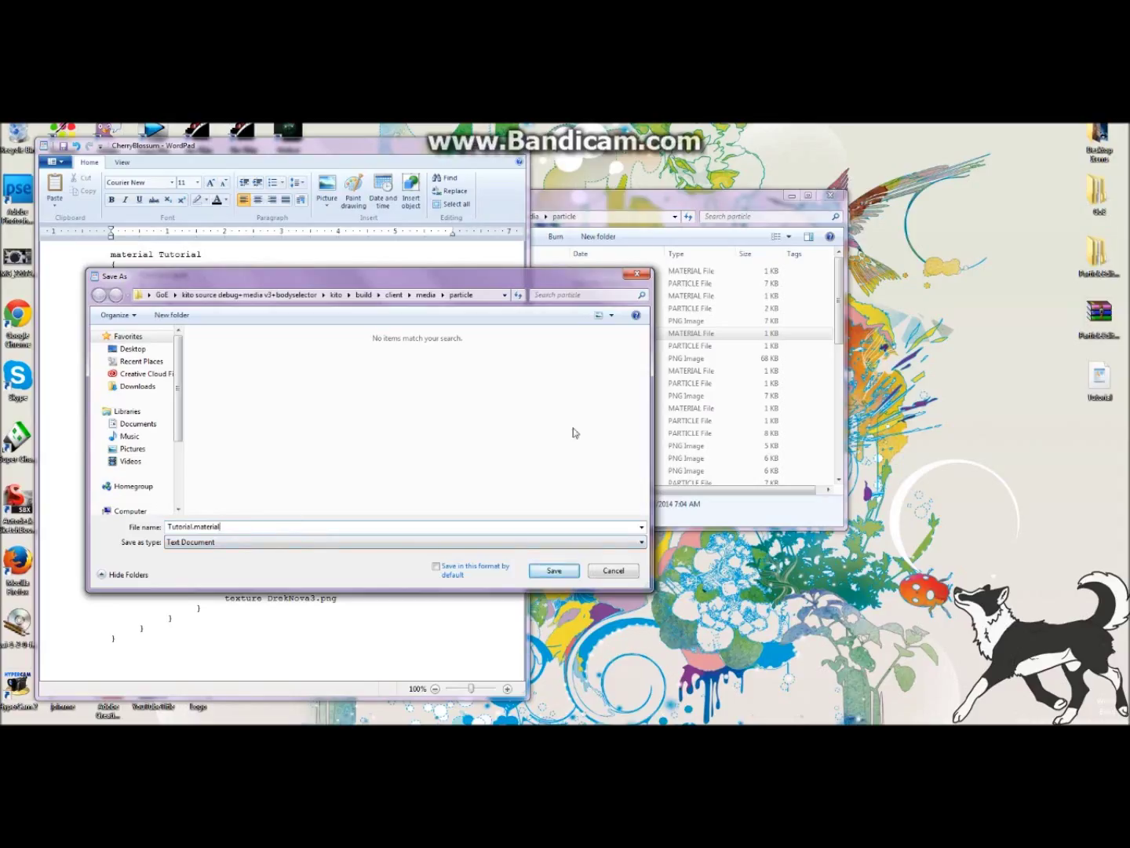
pyautogui.click(560, 572)
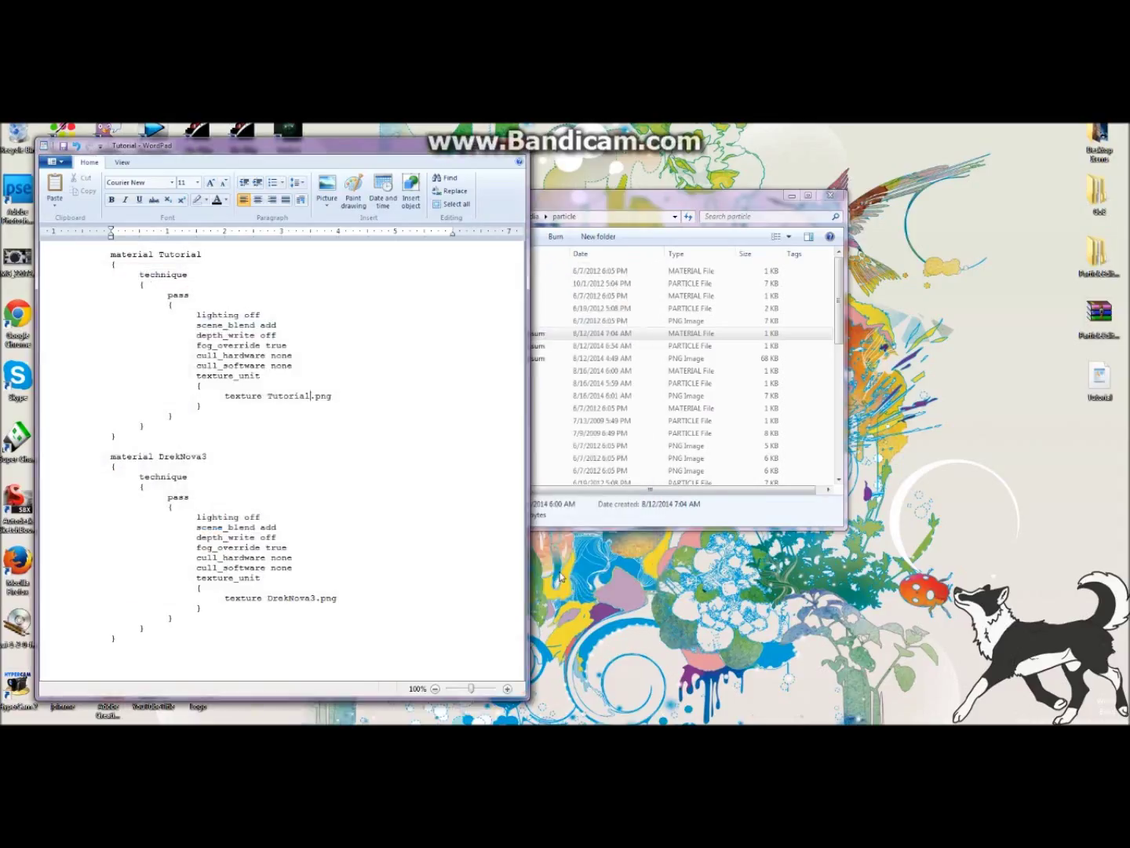
pyautogui.click(519, 146)
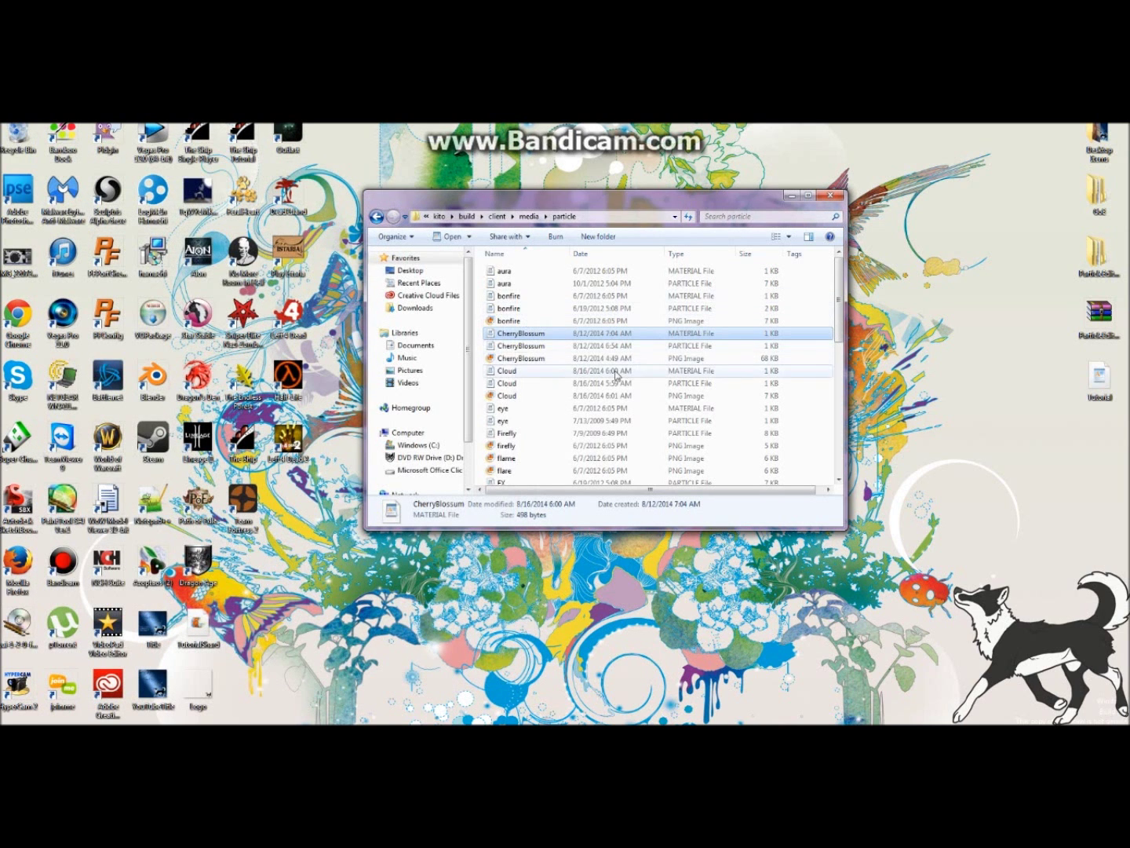
# Step: Check the Tutorial texture, particle and material files in the particle folder
pyautogui.scroll(-10, 616, 376)
pyautogui.click(603, 403)
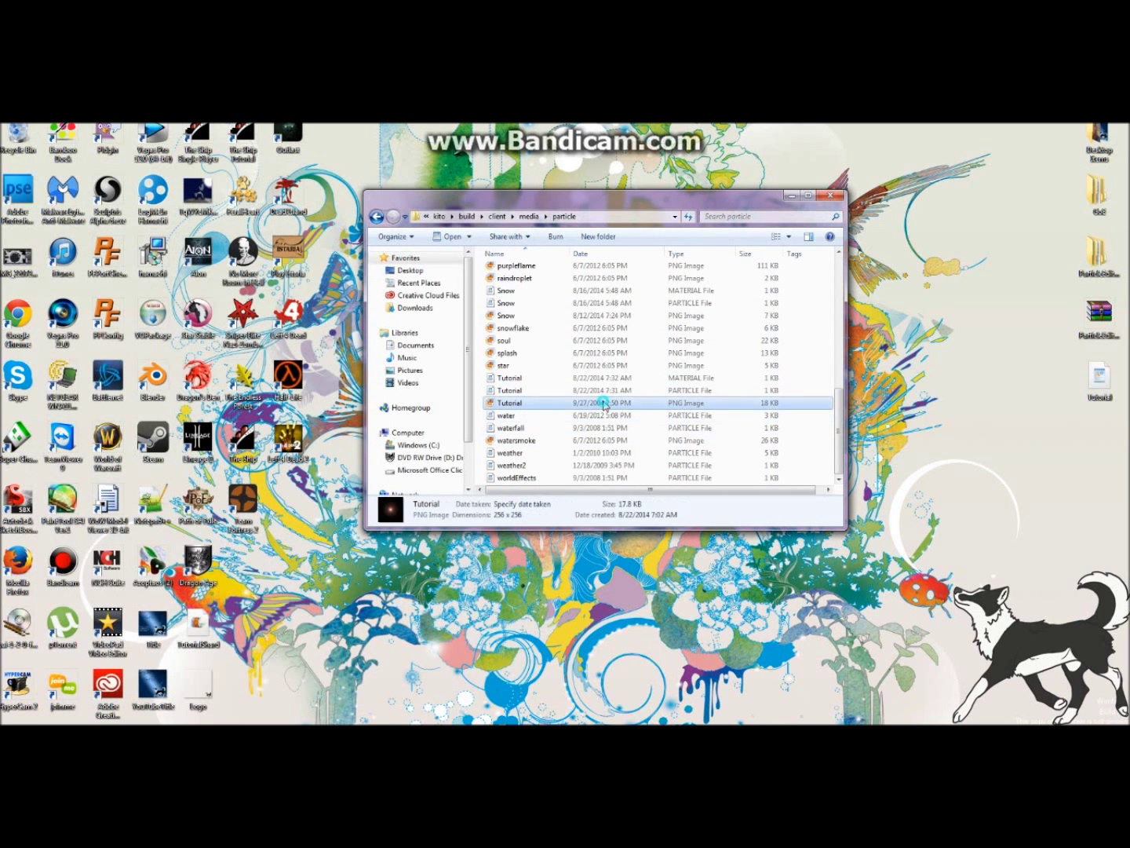
pyautogui.click(611, 392)
pyautogui.click(624, 380)
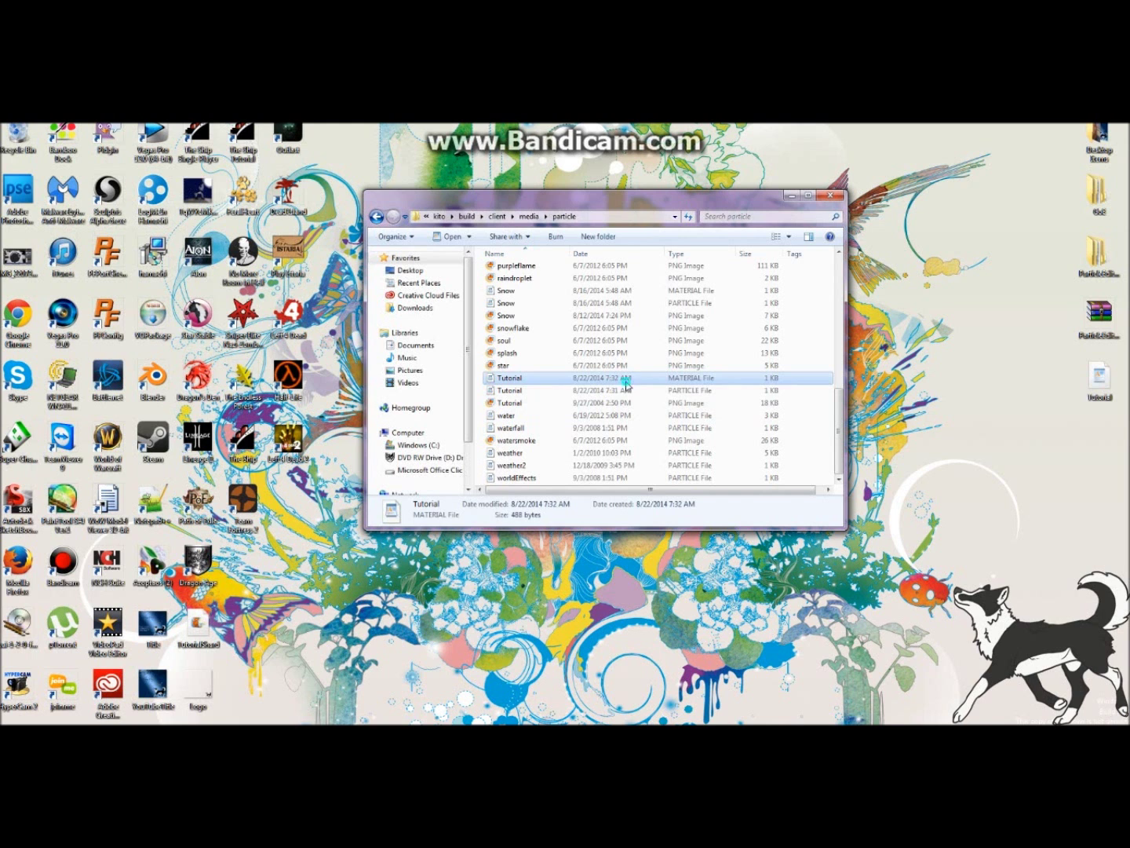
pyautogui.click(626, 390)
pyautogui.click(628, 401)
pyautogui.click(630, 391)
pyautogui.click(629, 380)
pyautogui.doubleClick(634, 390)
pyautogui.click(519, 145)
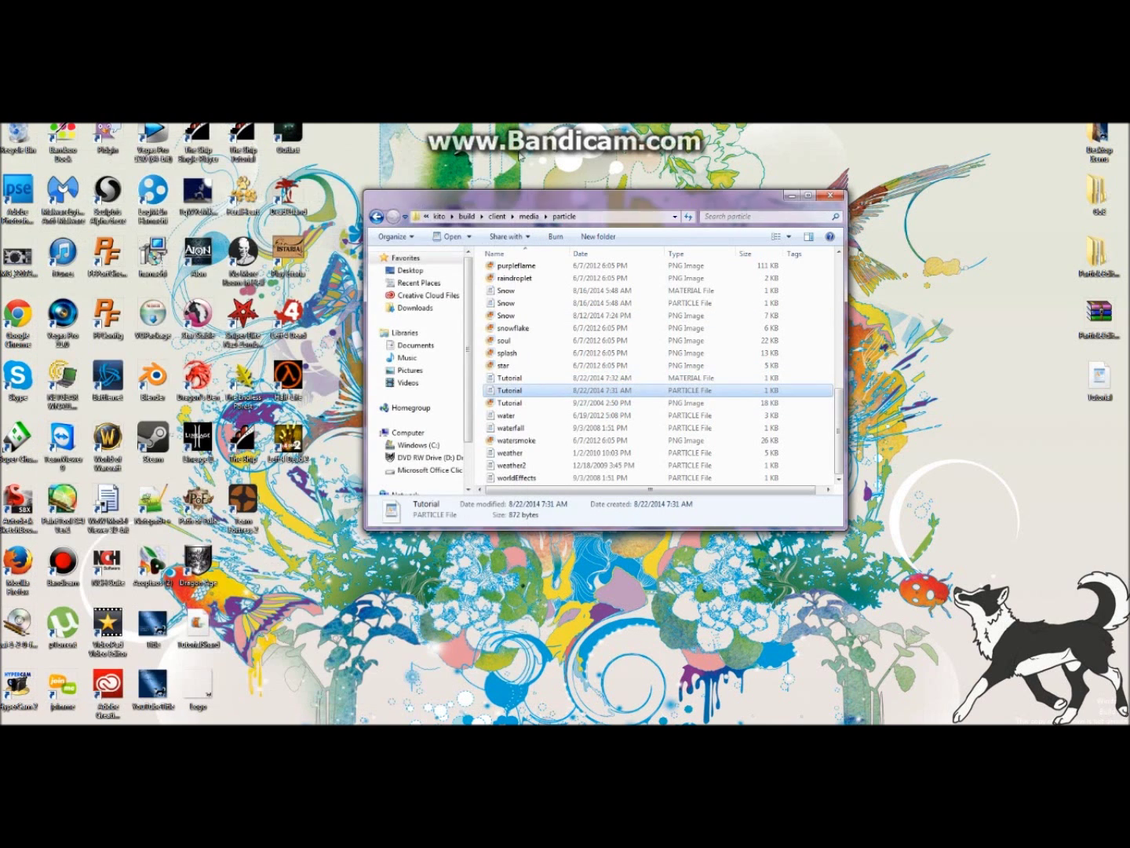
pyautogui.click(527, 378)
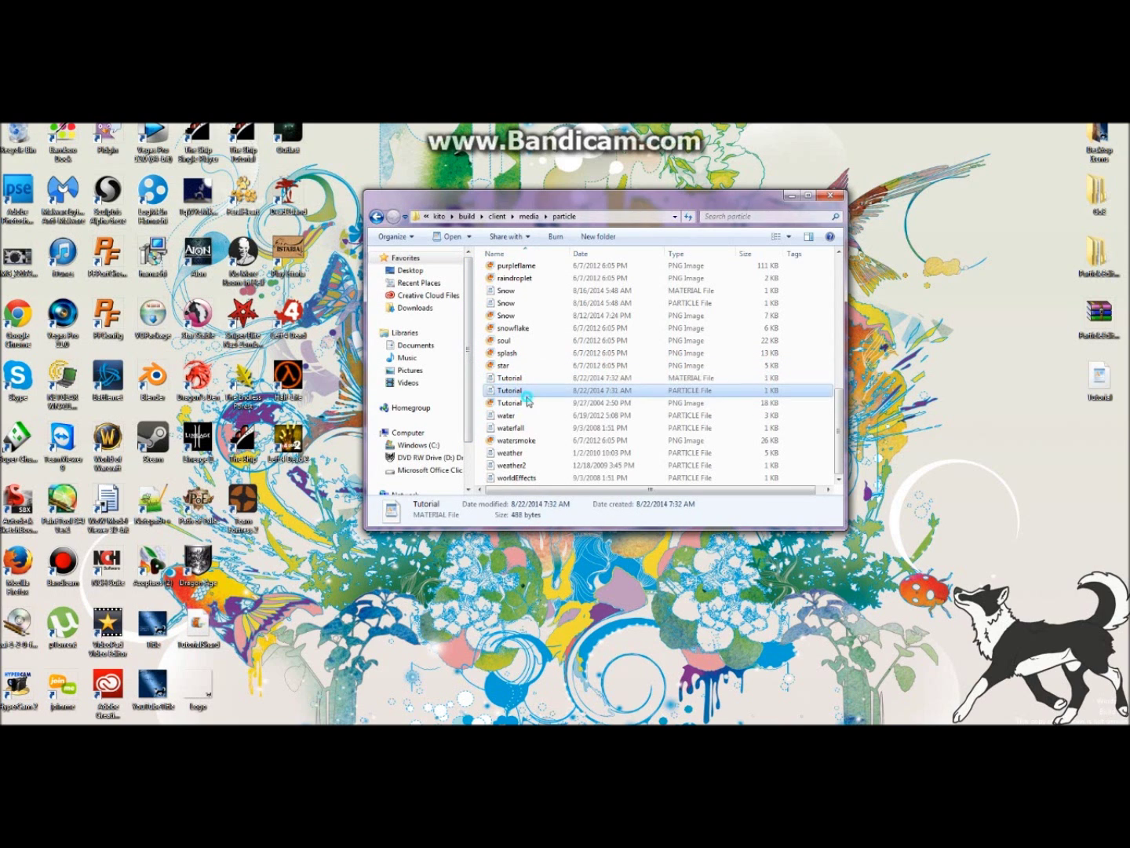
pyautogui.doubleClick(525, 393)
pyautogui.click(525, 401)
# Step: In the models folder, copy and paste the redshard model
pyautogui.click(378, 216)
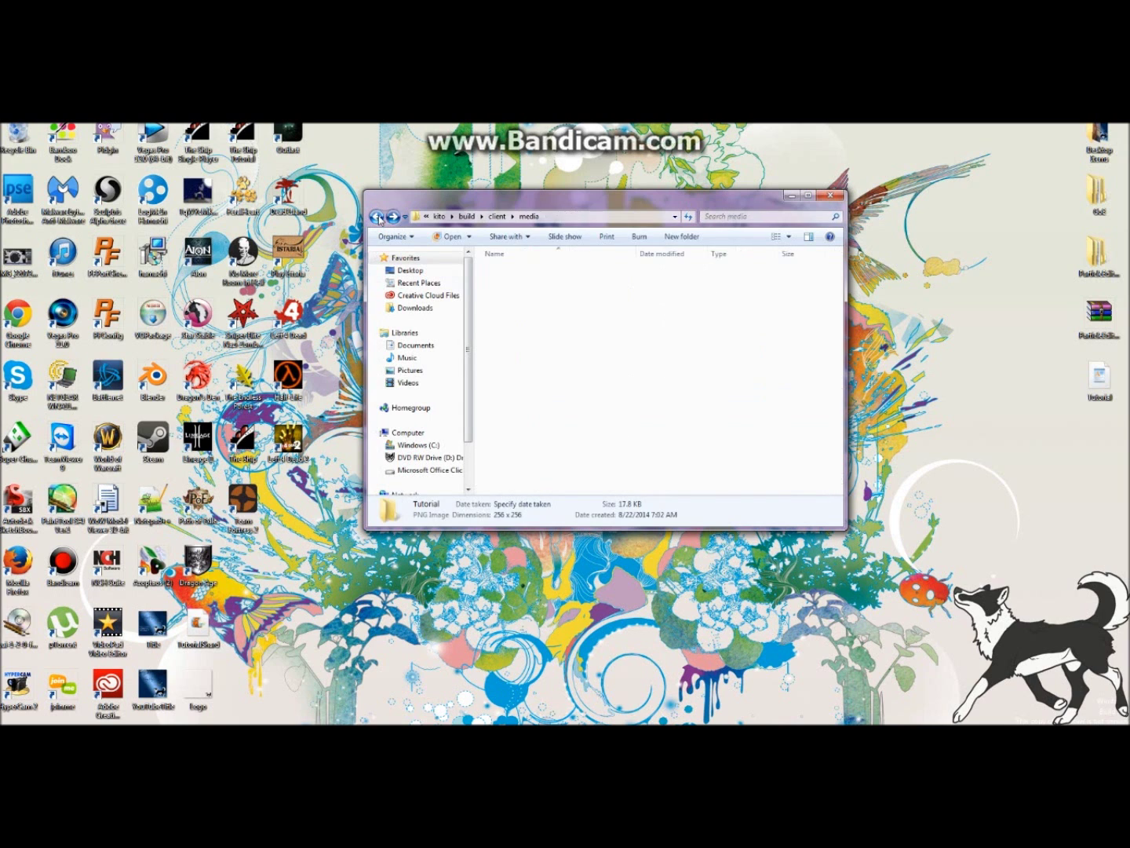
pyautogui.doubleClick(562, 298)
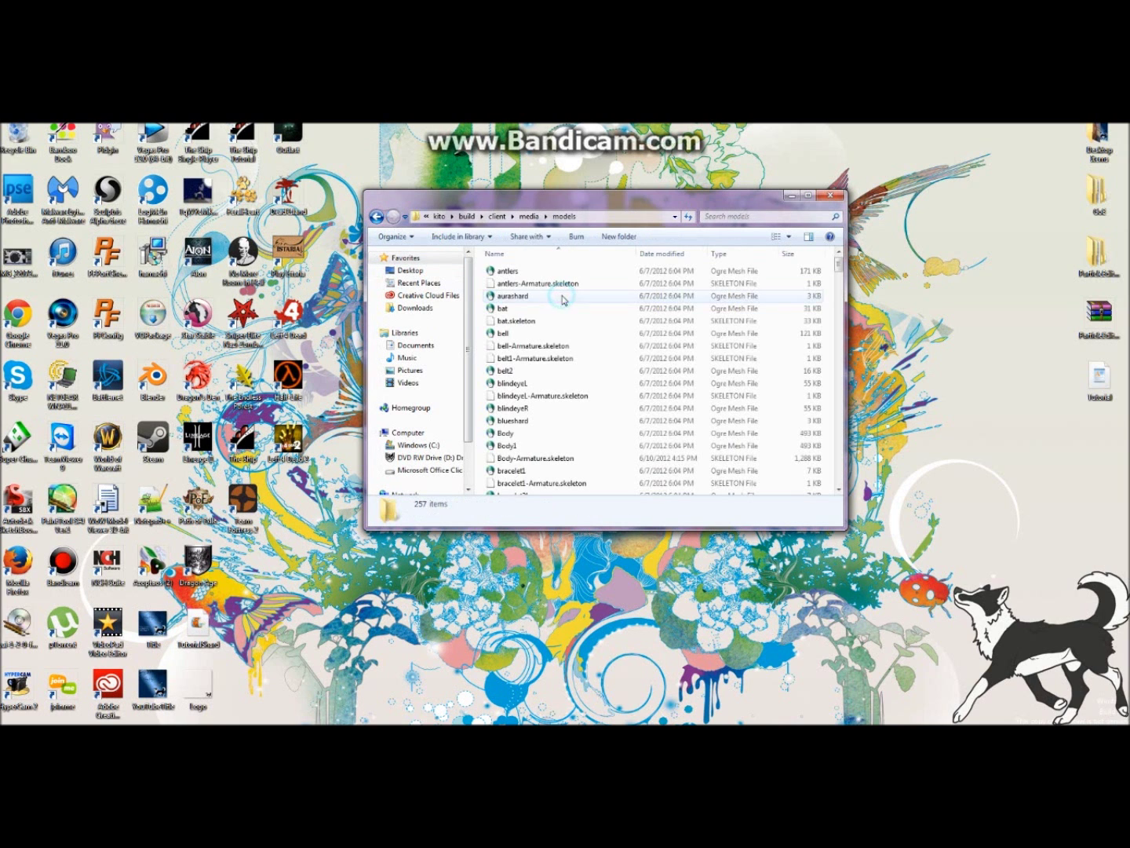
pyautogui.scroll(-5, 565, 314)
pyautogui.moveTo(842, 283); pyautogui.dragTo(853, 442)
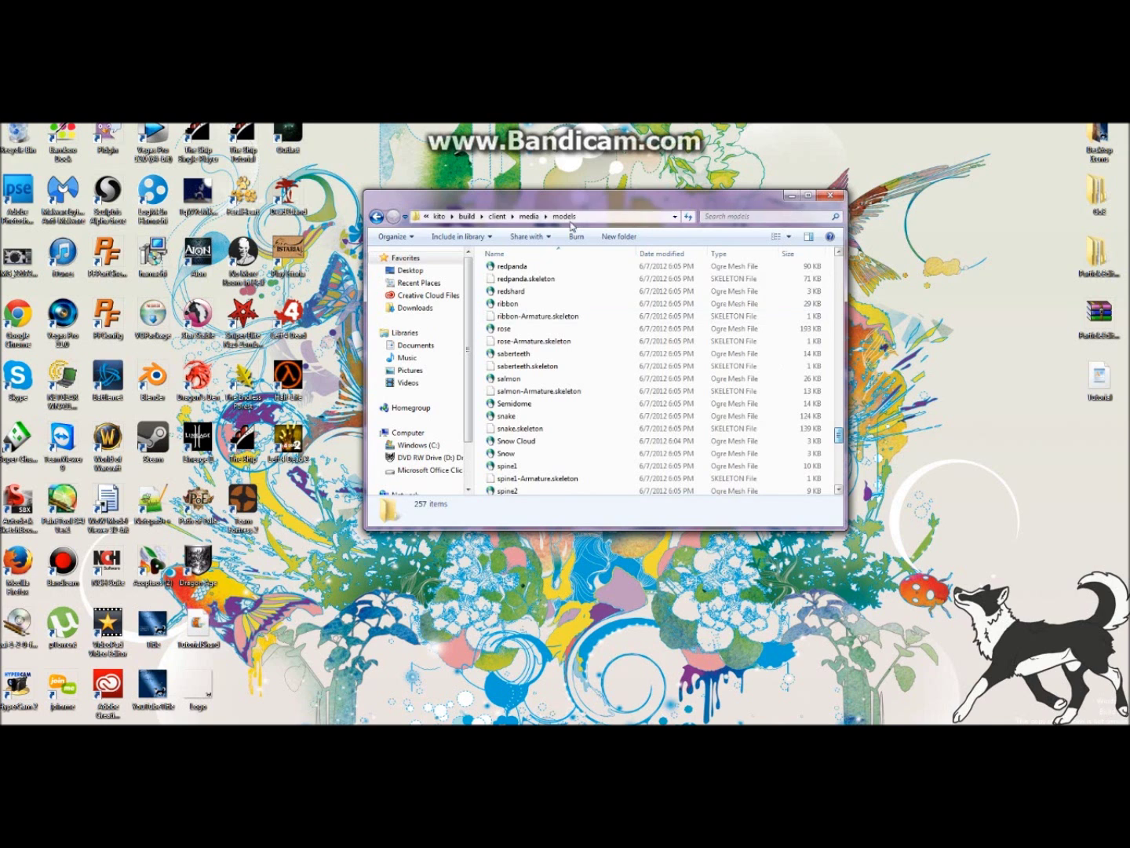
pyautogui.click(527, 292)
pyautogui.rightClick(526, 294)
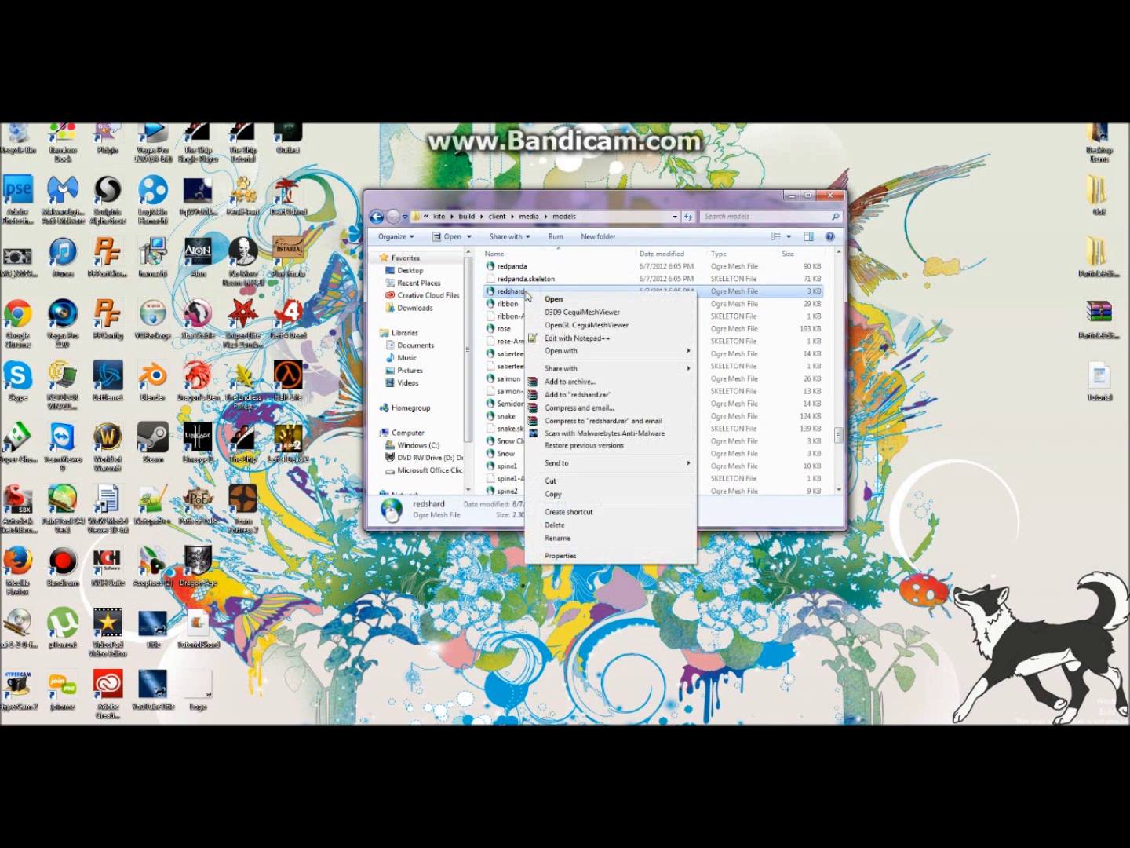
pyautogui.click(577, 494)
pyautogui.click(478, 334)
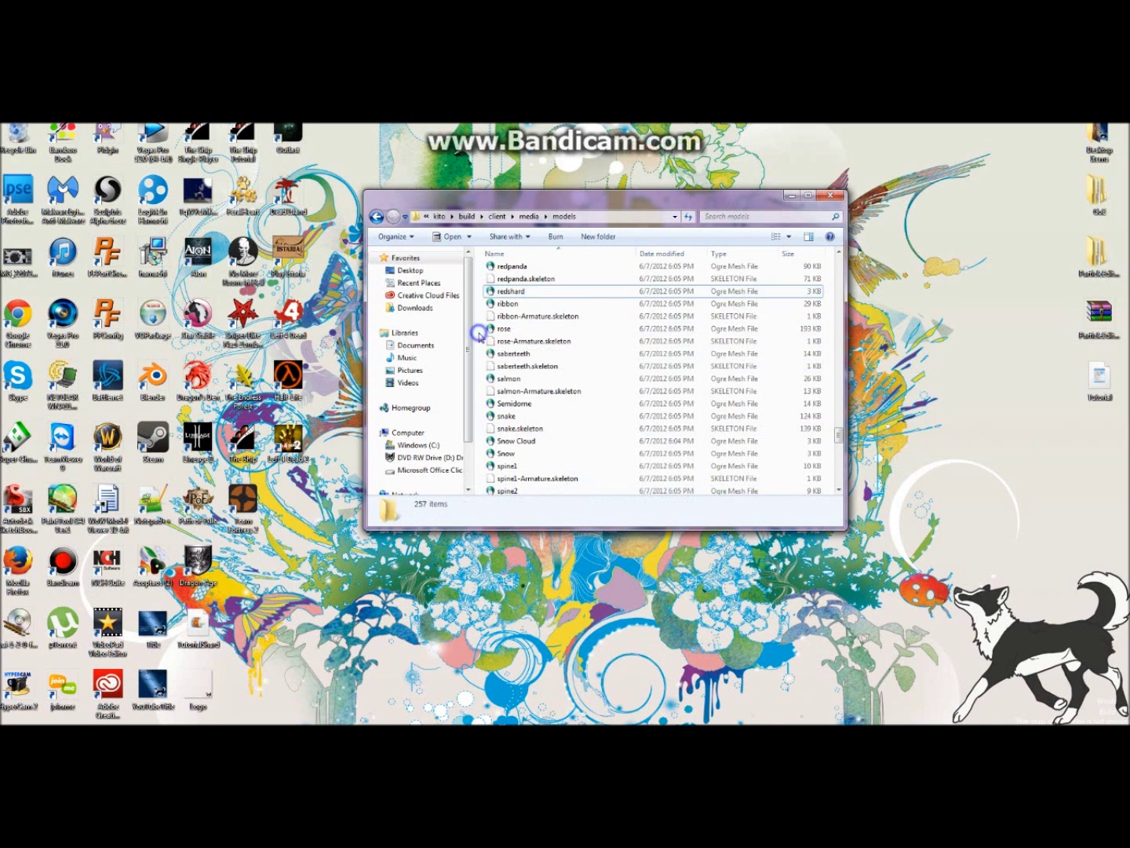
pyautogui.rightClick(479, 333)
pyautogui.click(522, 416)
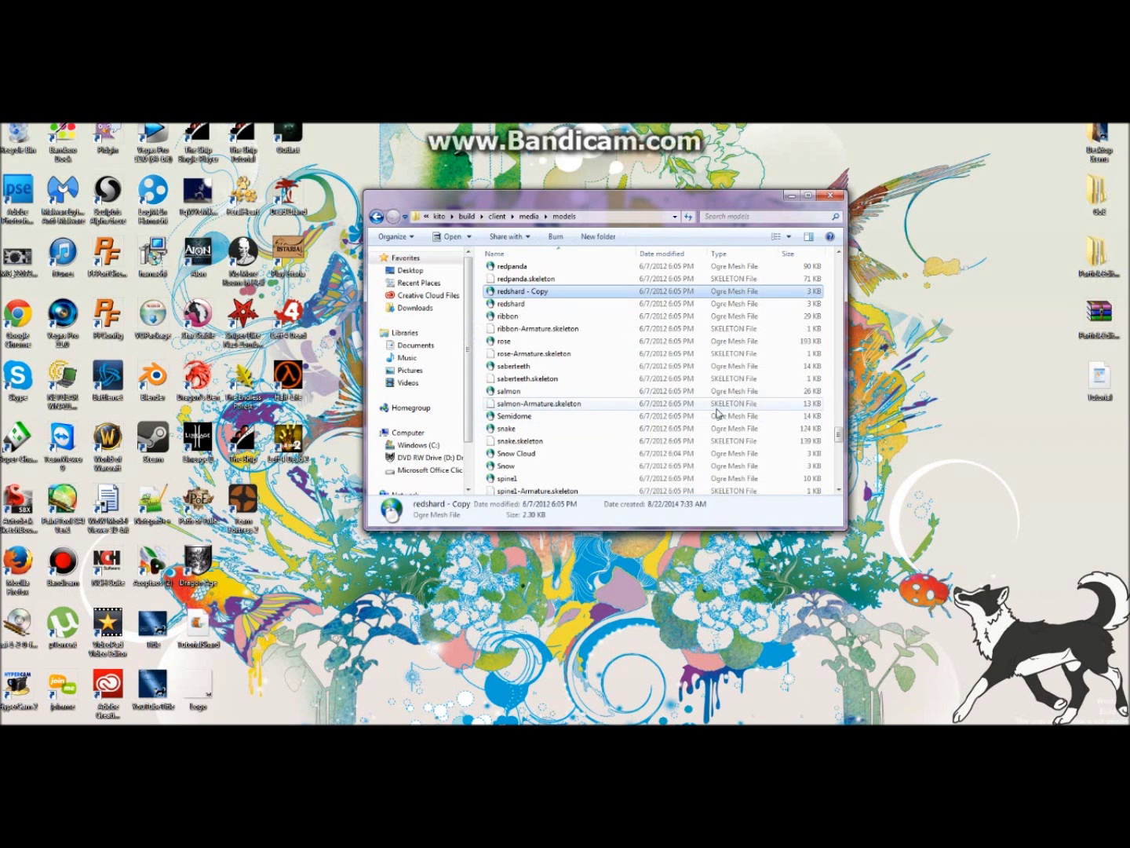
# Step: Rename the redshard copy to 'Tutorial'
pyautogui.rightClick(581, 291)
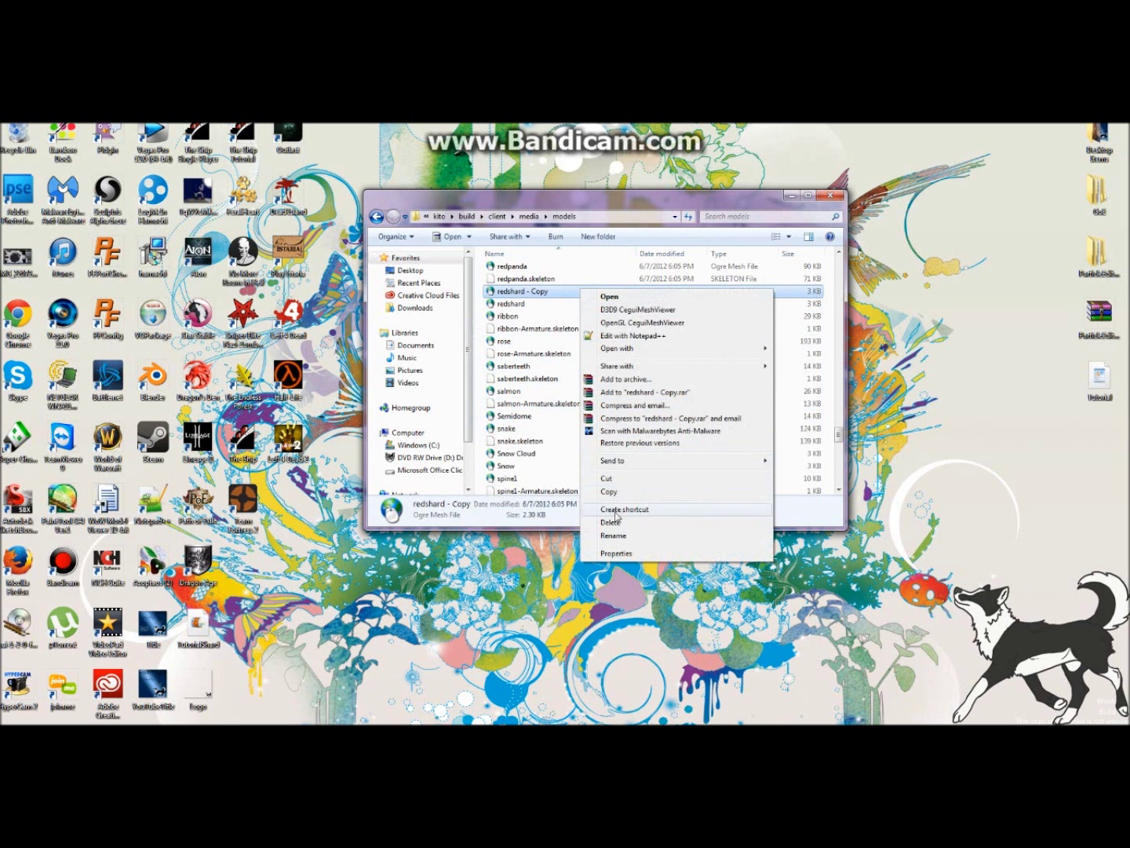
pyautogui.click(612, 535)
pyautogui.write('T')
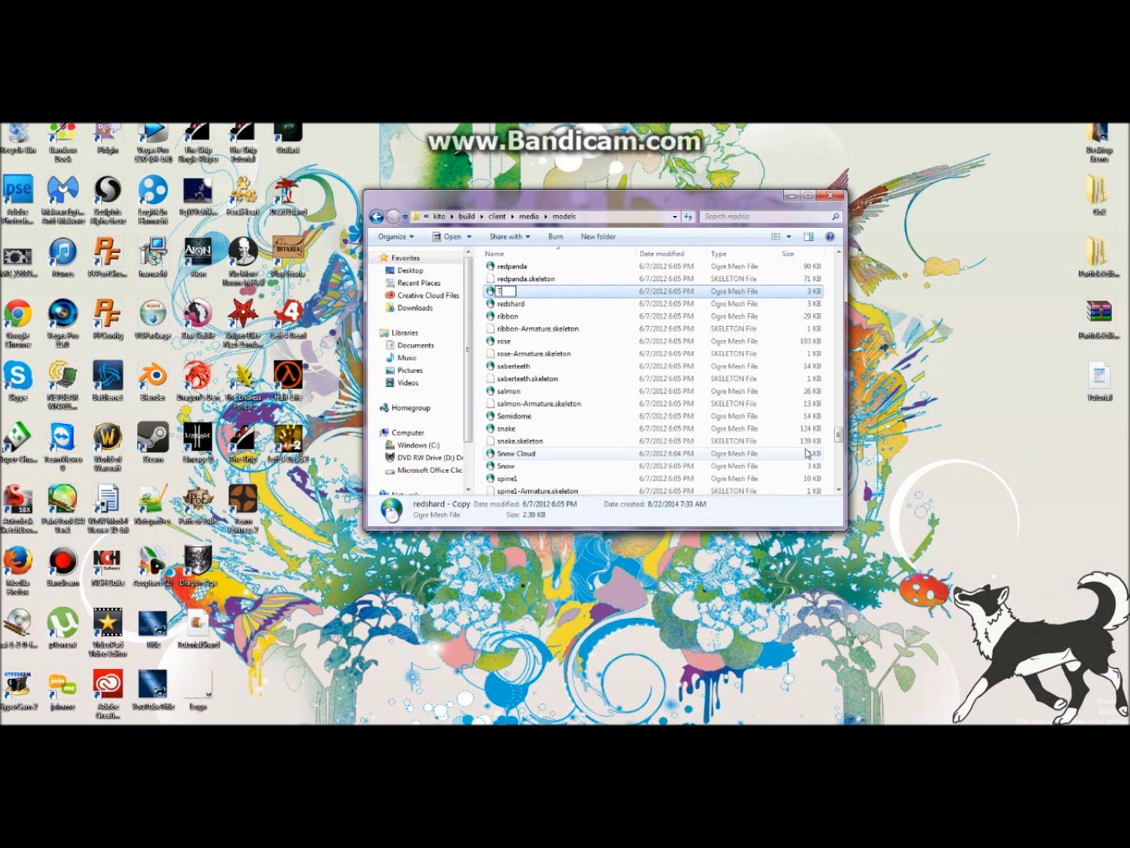
pyautogui.write('utorial')
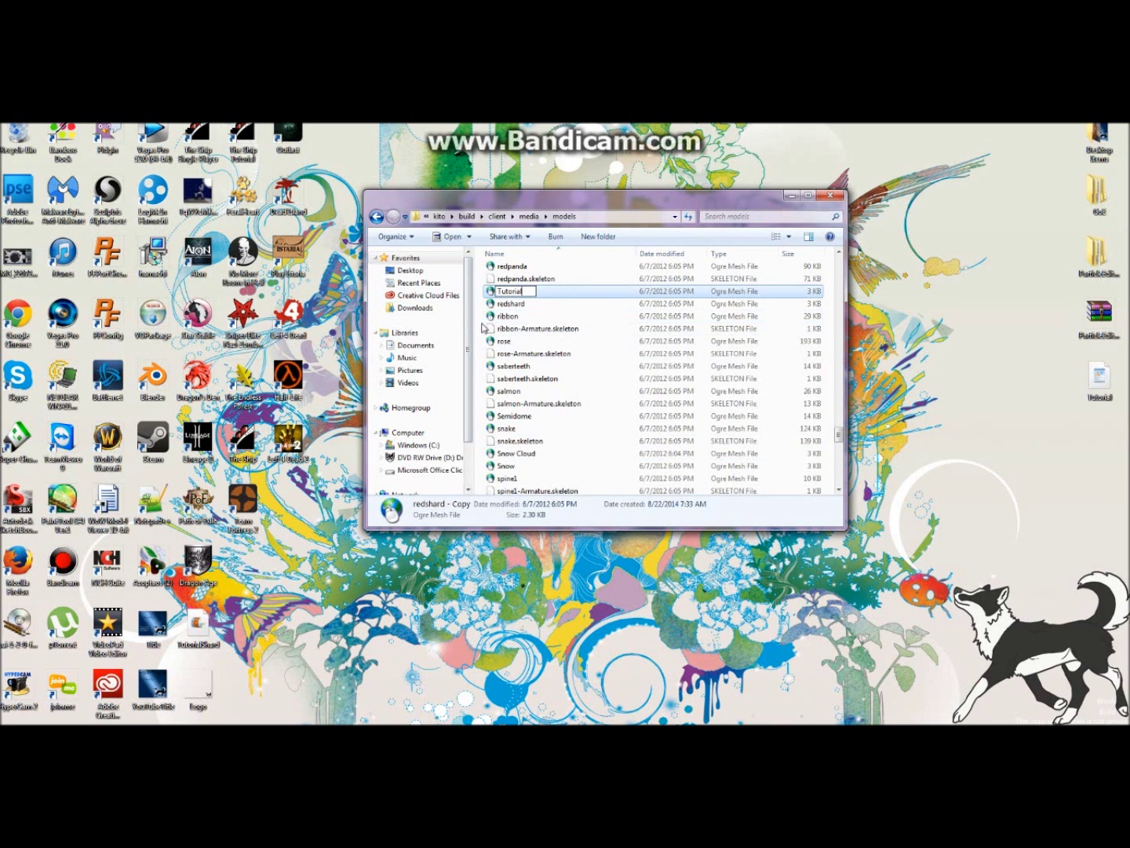
pyautogui.press('Return')
pyautogui.scroll(-7, 834, 431)
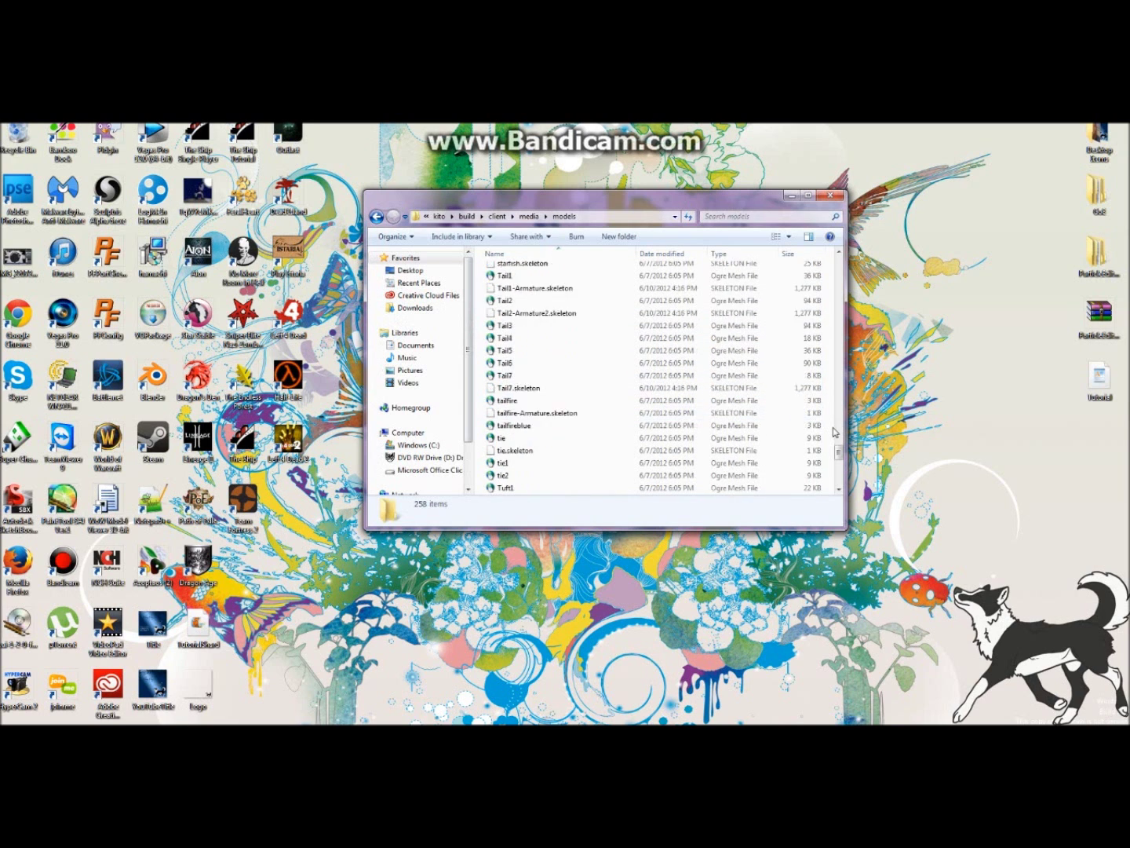
pyautogui.scroll(-4, 835, 431)
pyautogui.click(526, 492)
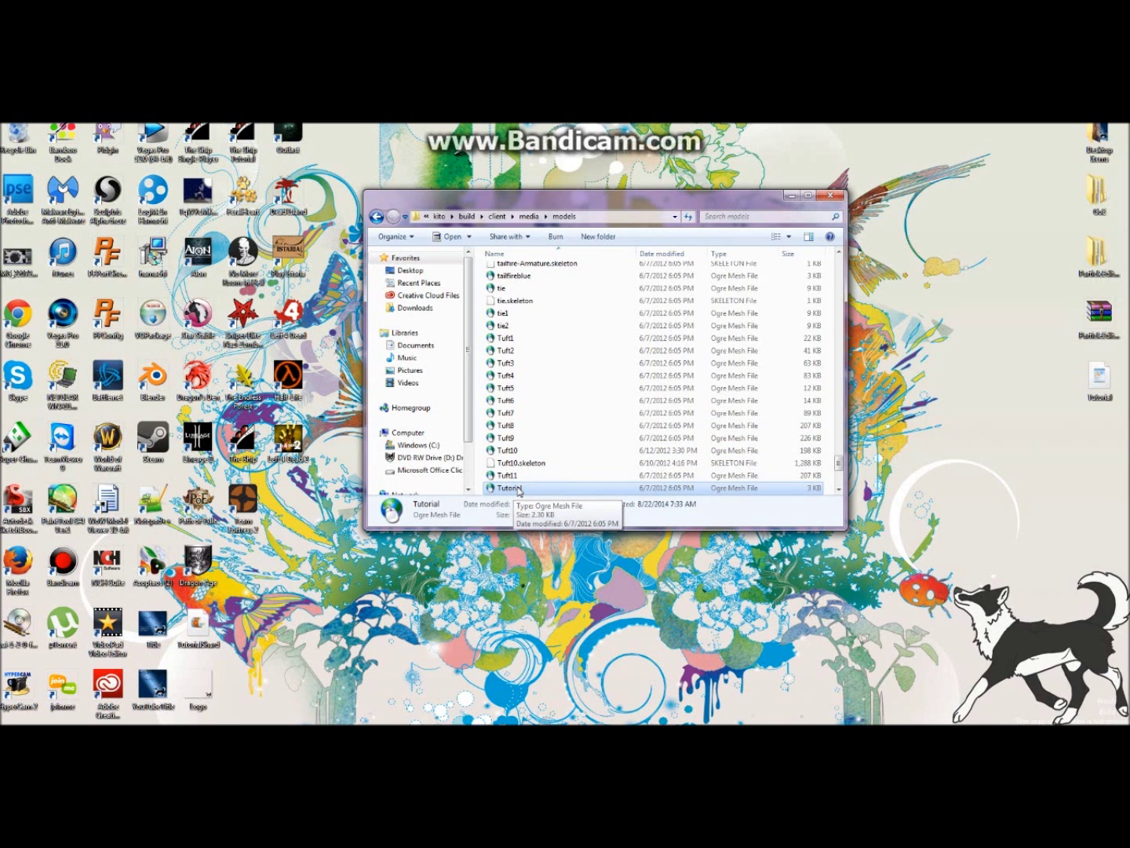
# Step: Go back to the client folder and open the Items config file
pyautogui.click(377, 217)
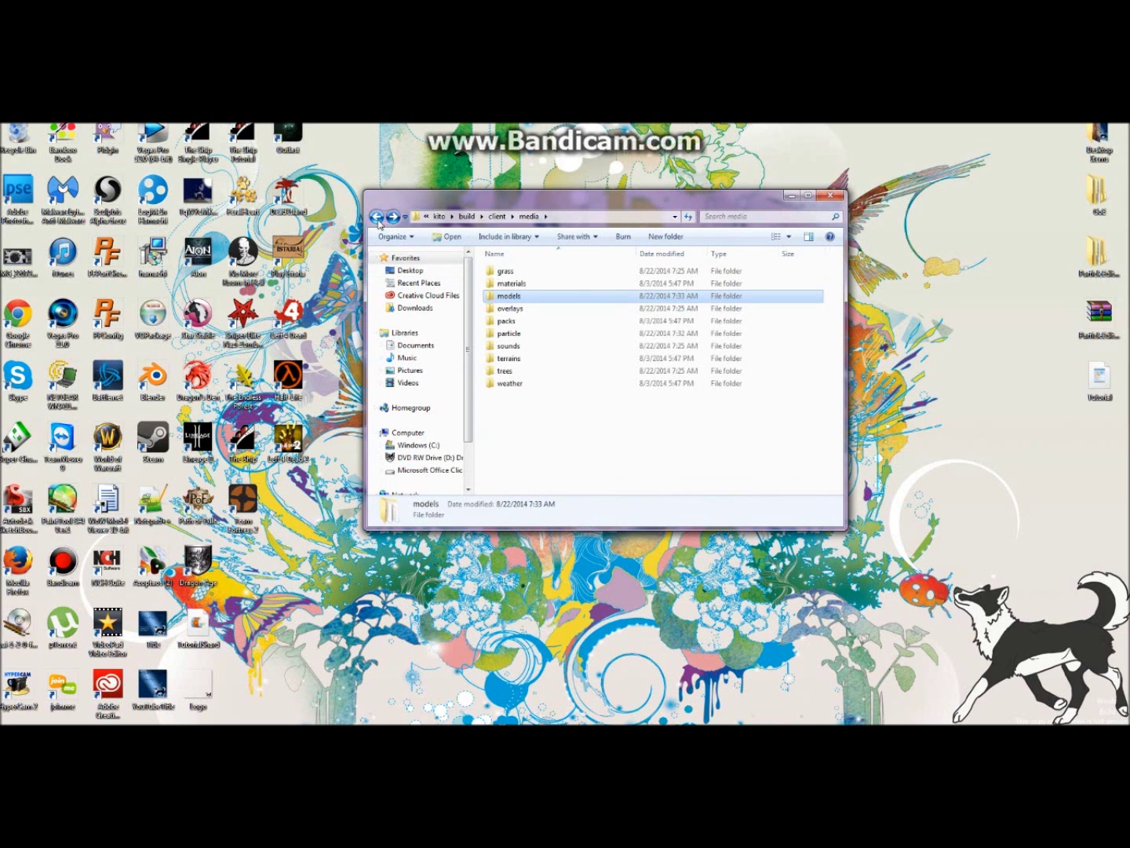
pyautogui.click(377, 218)
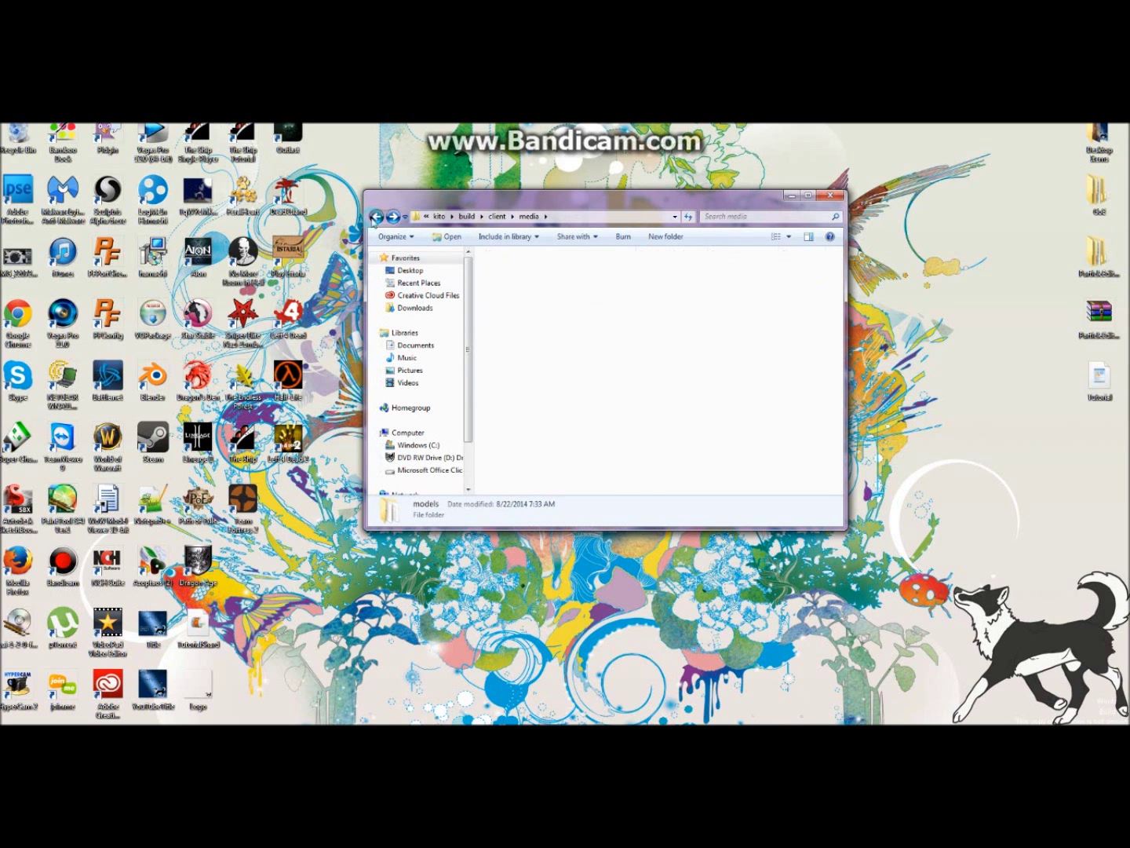
pyautogui.moveTo(839, 345)
pyautogui.mouseDown()
pyautogui.moveTo(839, 393)
pyautogui.moveTo(845, 341)
pyautogui.mouseUp()
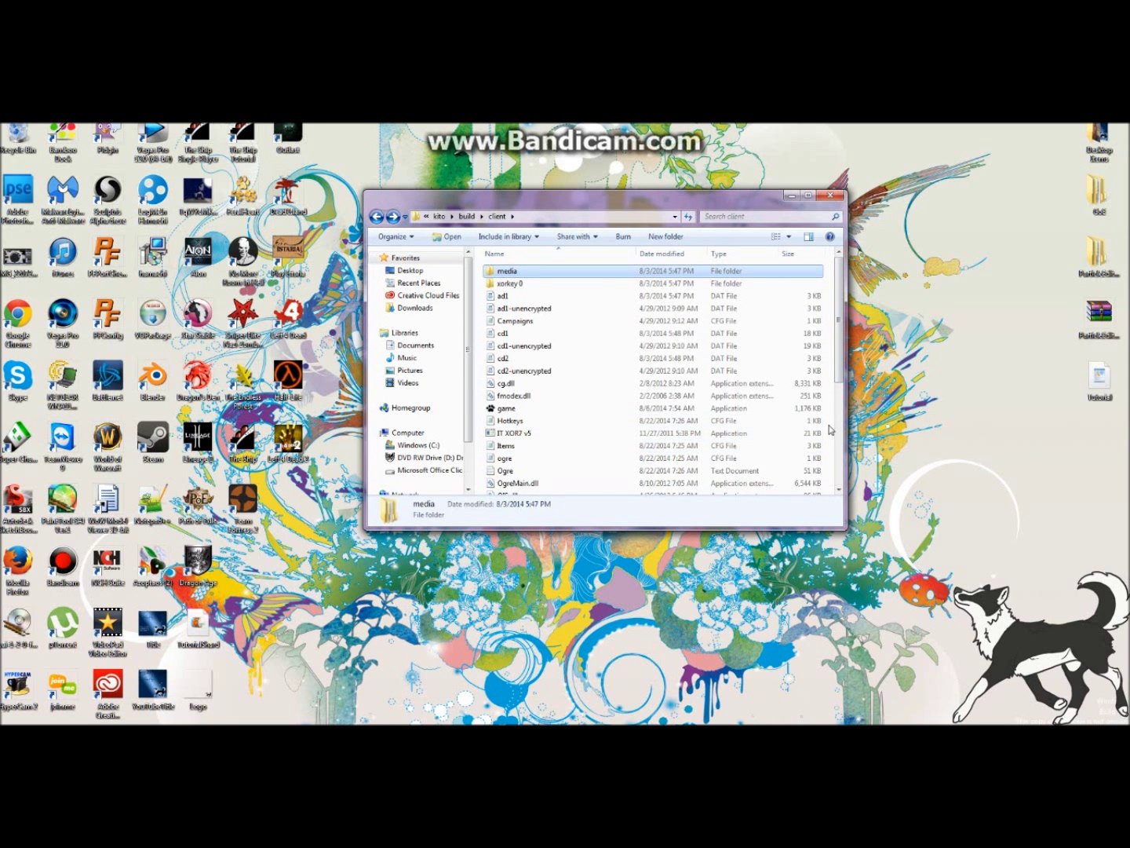
pyautogui.click(609, 446)
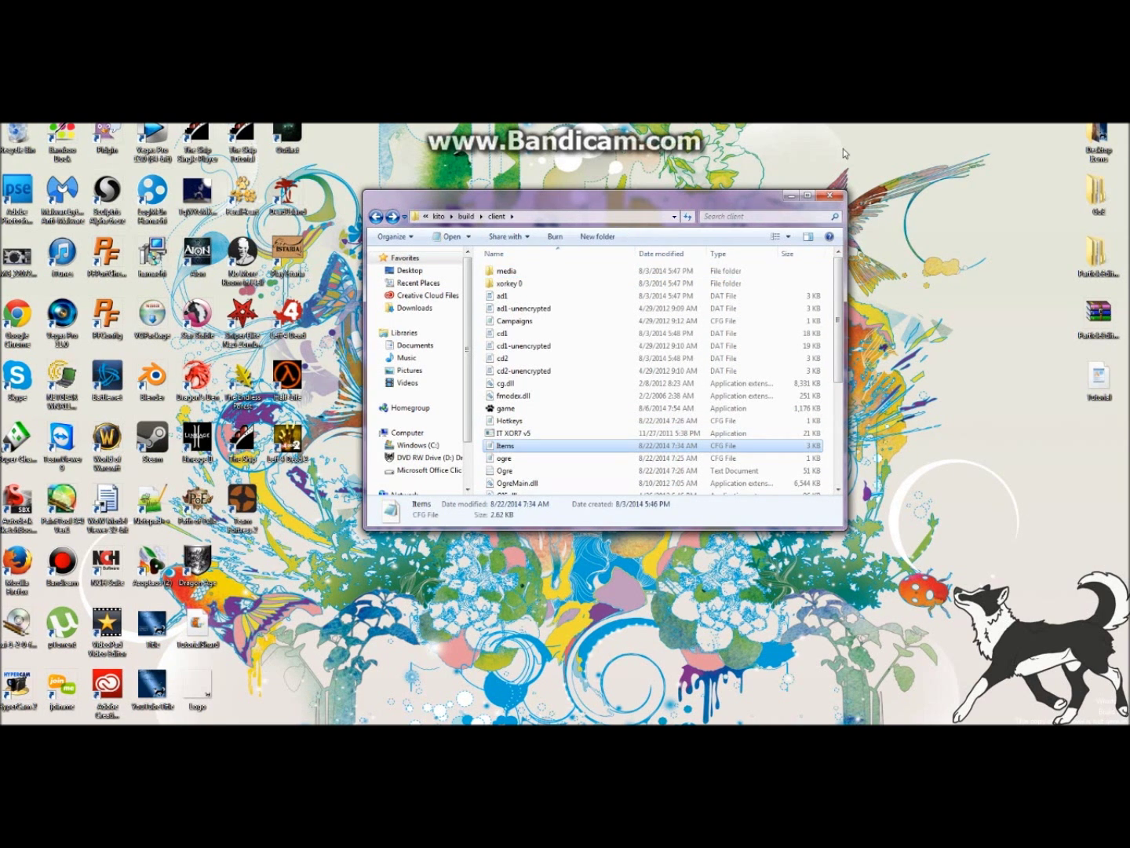
pyautogui.doubleClick(610, 445)
# Step: Add the line 'Tutorial;Tutorial;Main;0;0;0;Tutorial;0 0 0;1' below Cloud
pyautogui.scroll(-10, 652, 392)
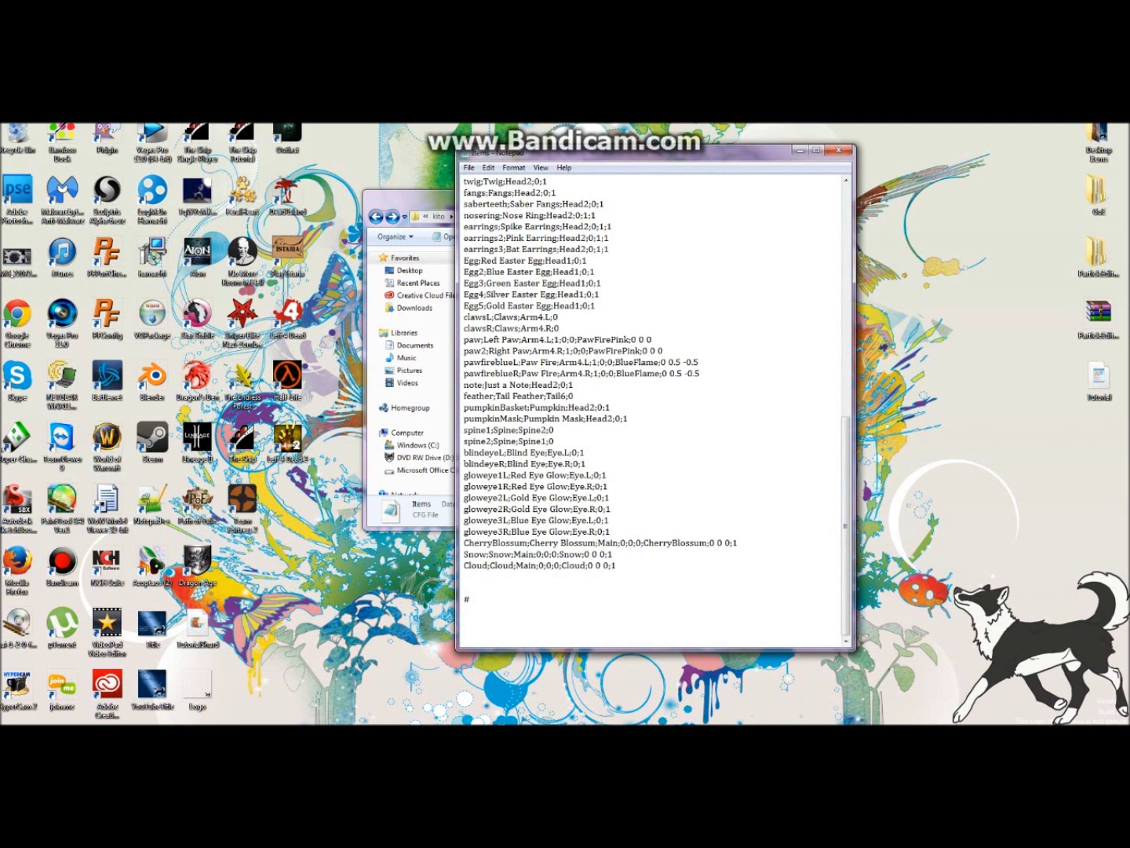
pyautogui.click(530, 583)
pyautogui.click(474, 584)
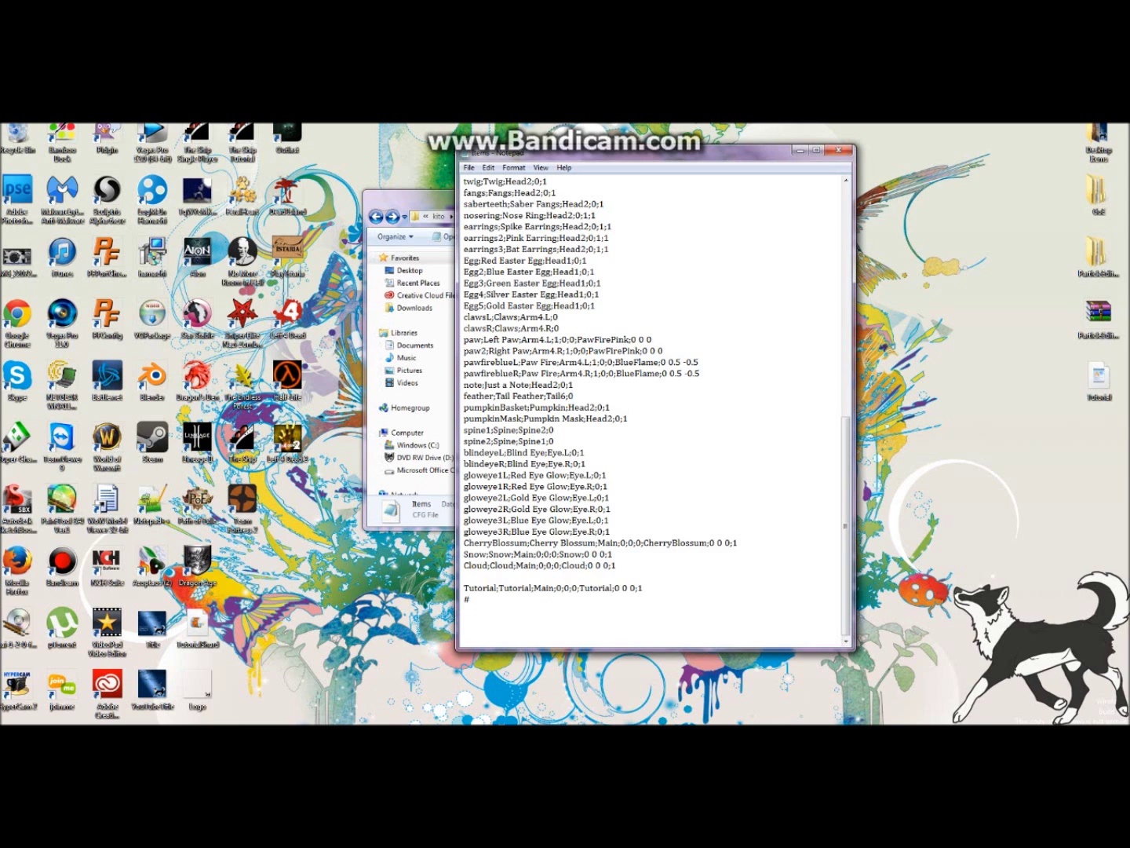
pyautogui.moveTo(644, 587); pyautogui.dragTo(462, 587)
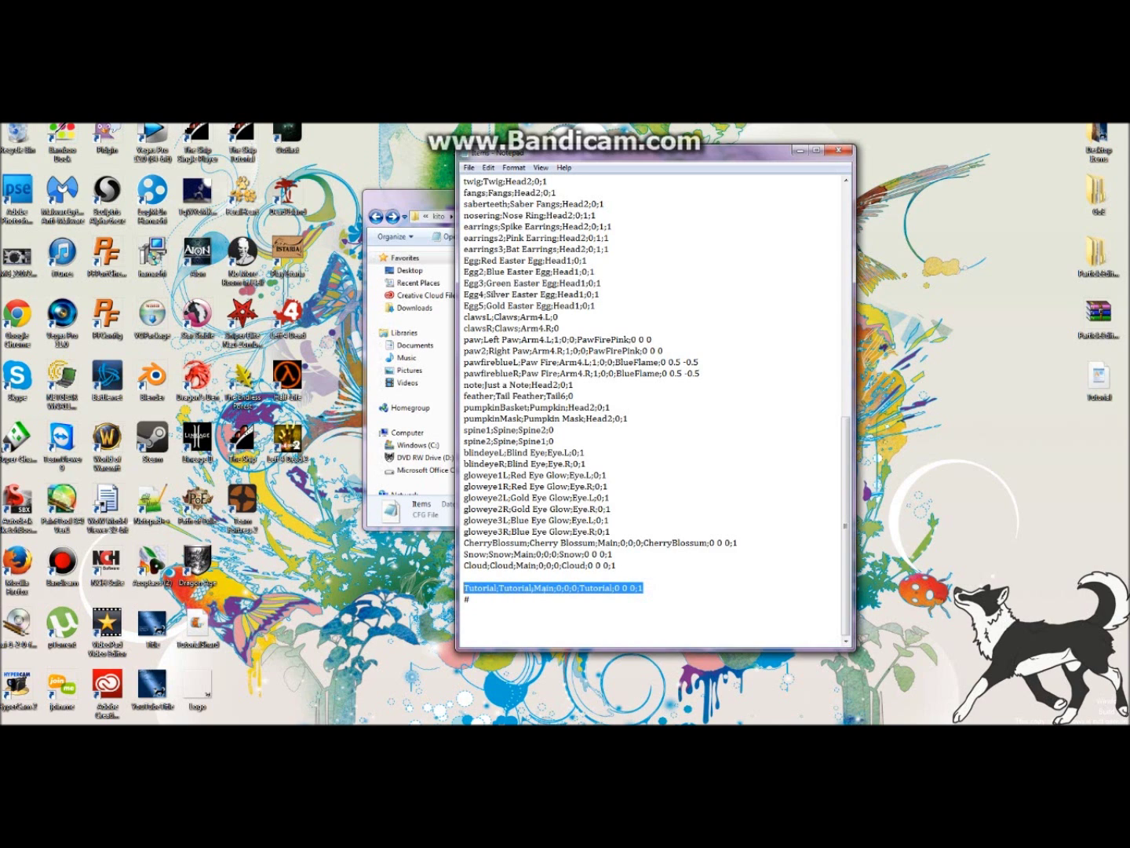
pyautogui.click(463, 587)
pyautogui.click(644, 587)
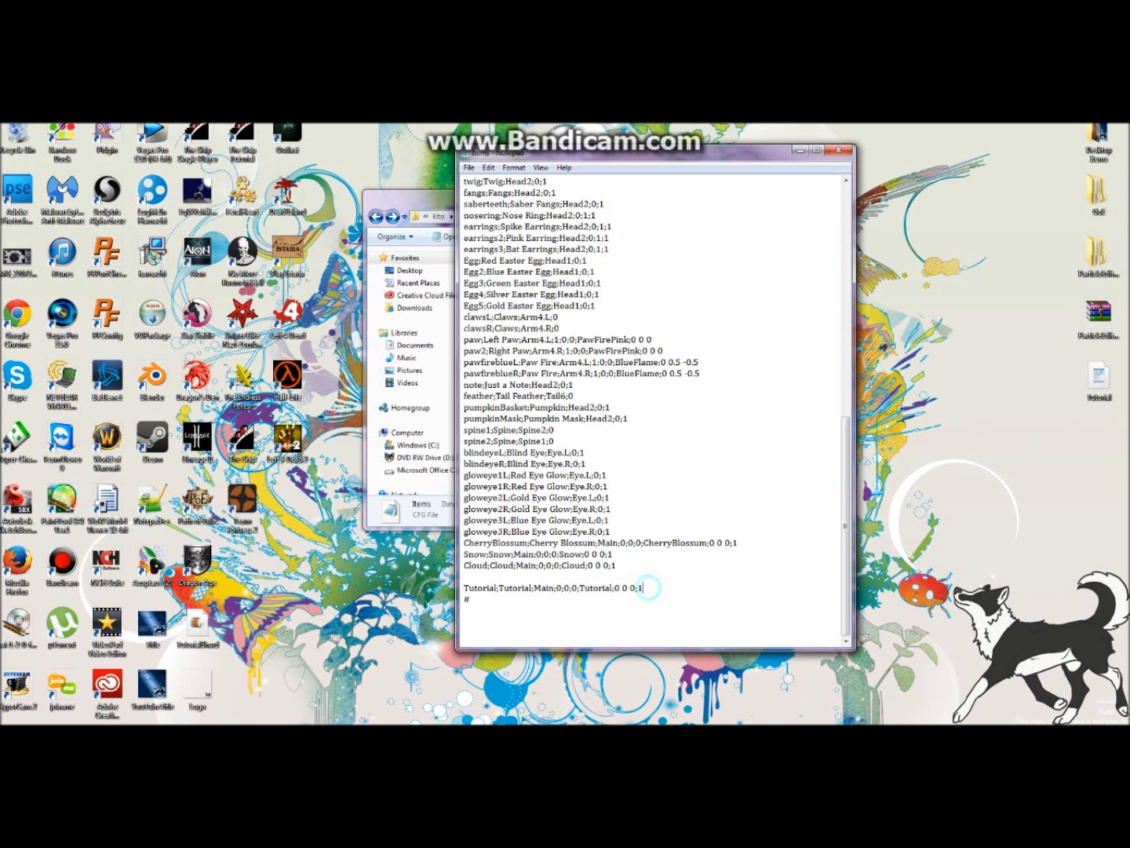
# Step: Save the Items file and close Notepad
pyautogui.click(468, 167)
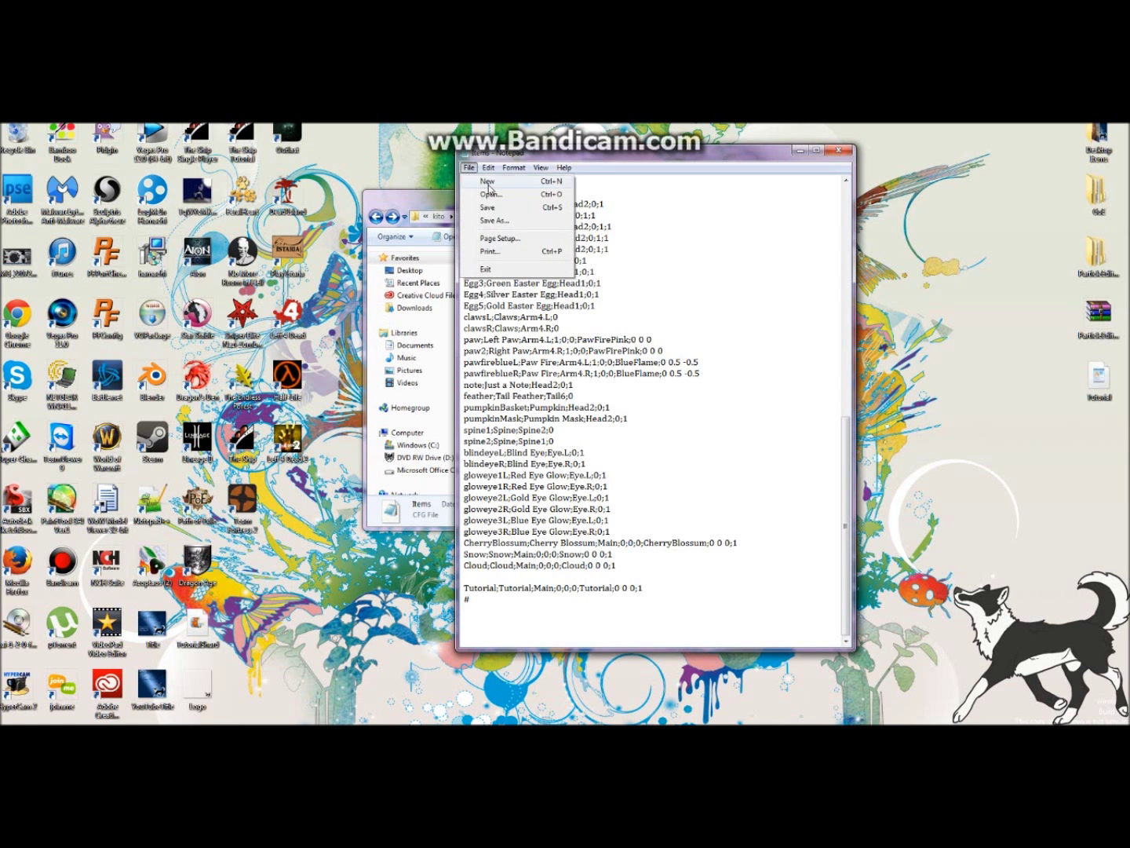
pyautogui.click(489, 208)
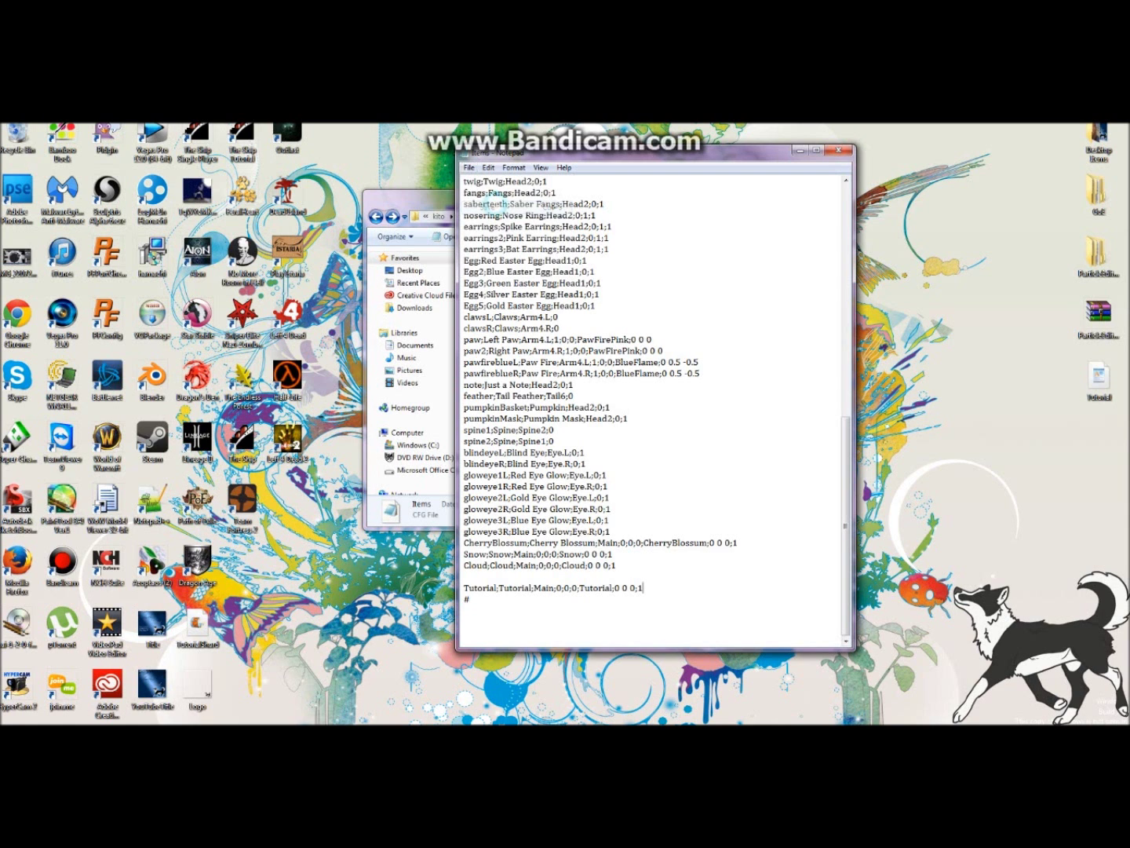
pyautogui.click(837, 150)
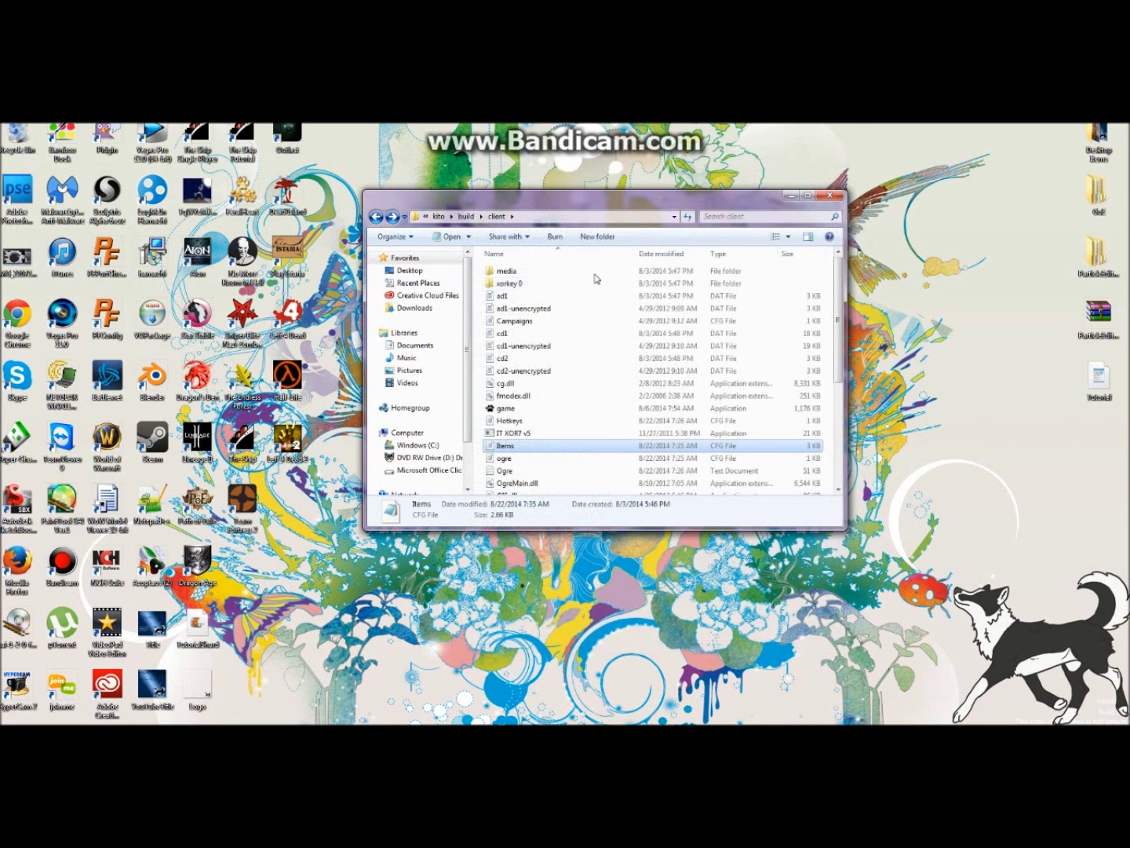
# Step: Run game.exe as administrator, accept the OGRE setup and log in to multiplayer
pyautogui.click(559, 396)
pyautogui.click(562, 408)
pyautogui.rightClick(562, 407)
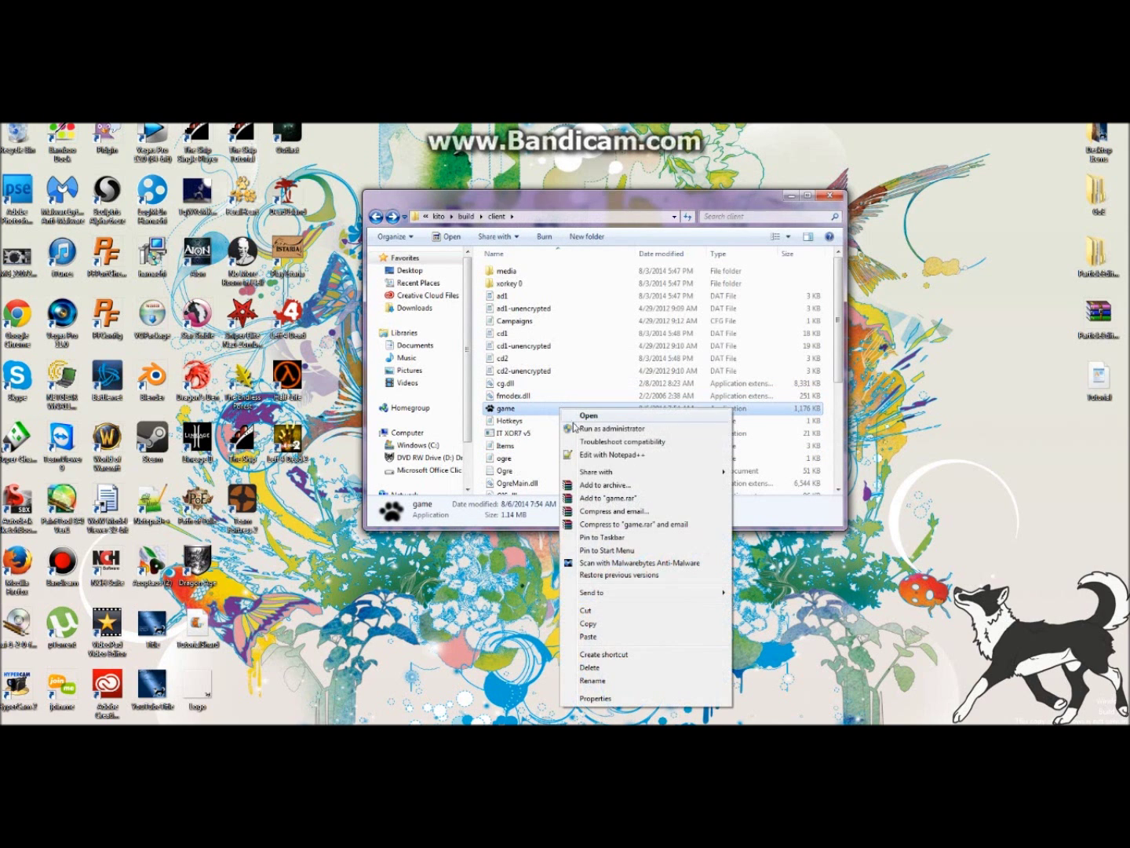
pyautogui.click(588, 429)
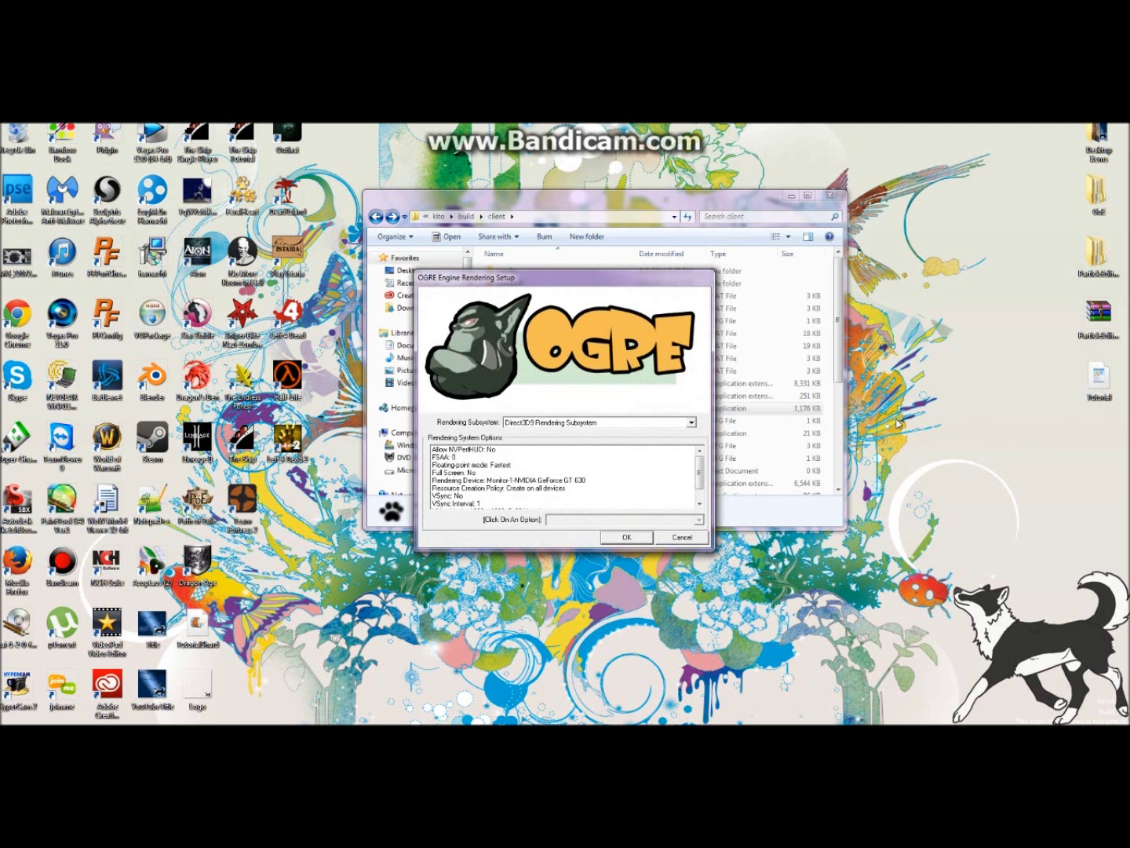
pyautogui.click(626, 537)
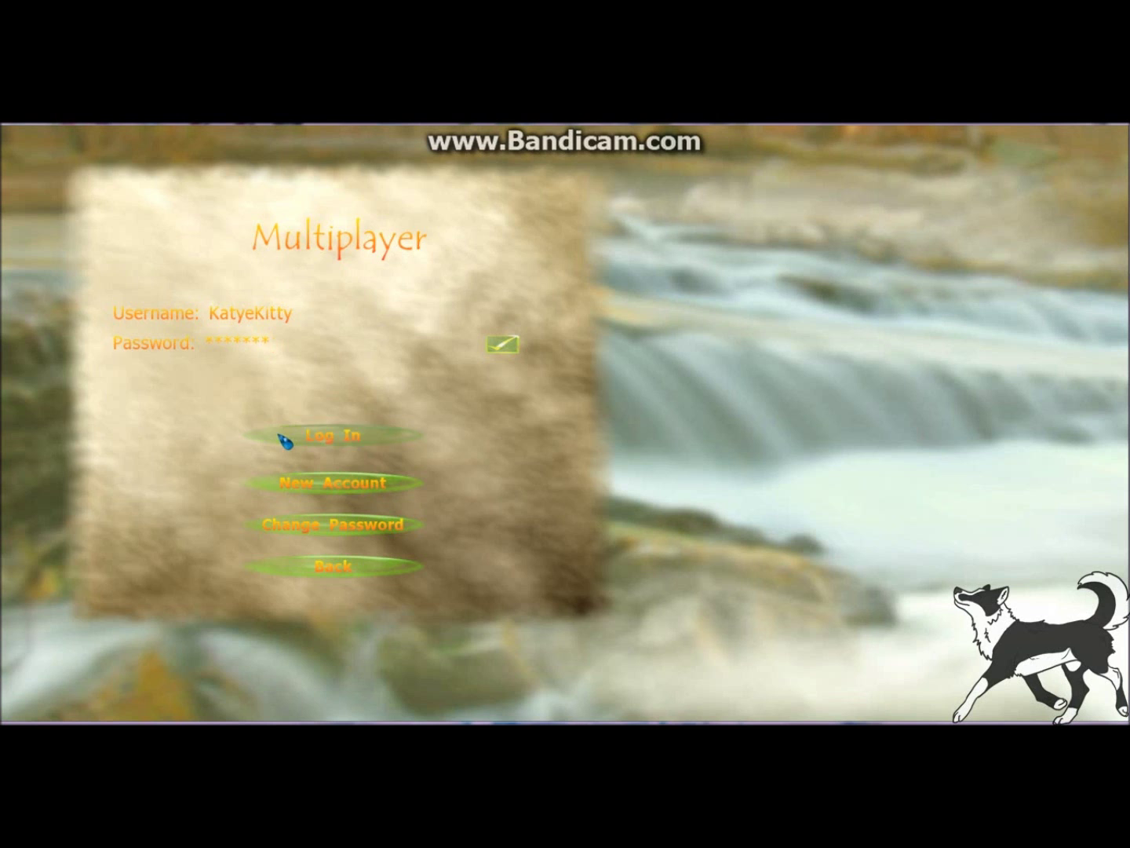
pyautogui.click(286, 433)
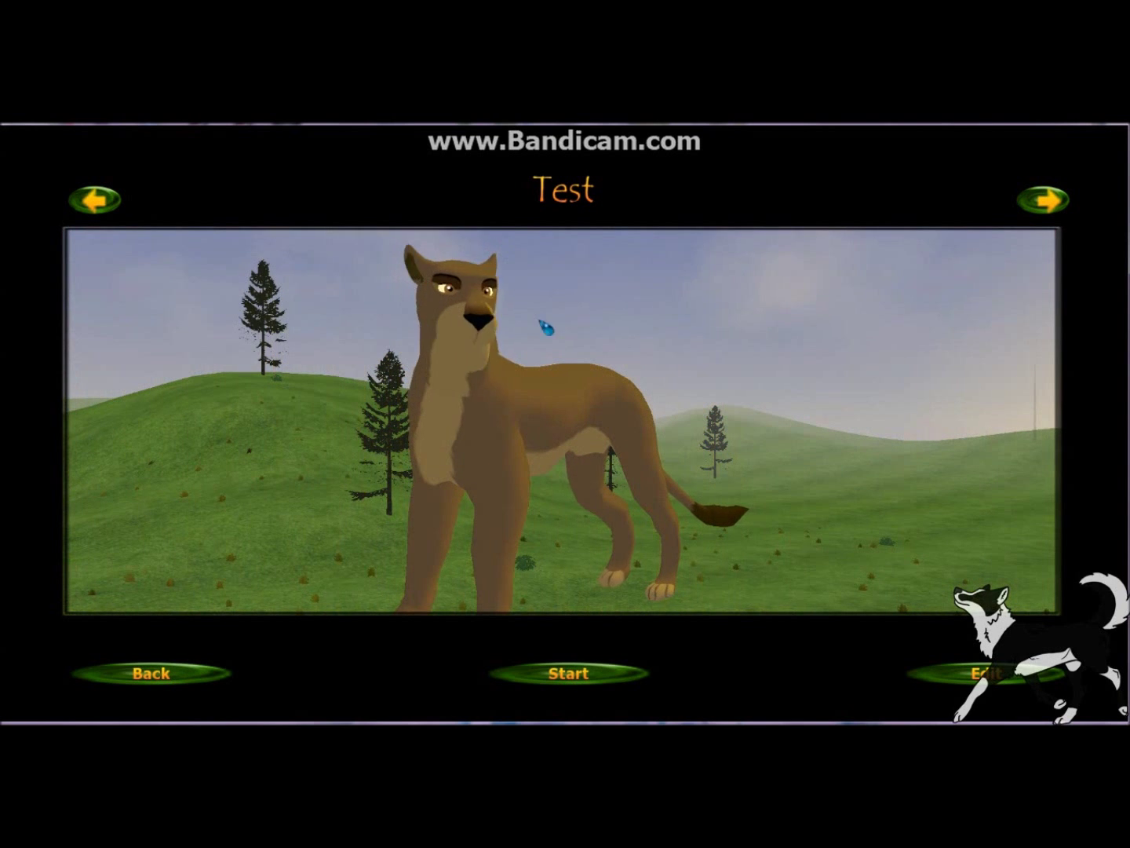
# Step: Enter the world as the Test lioness and run her around the night field
pyautogui.click(586, 674)
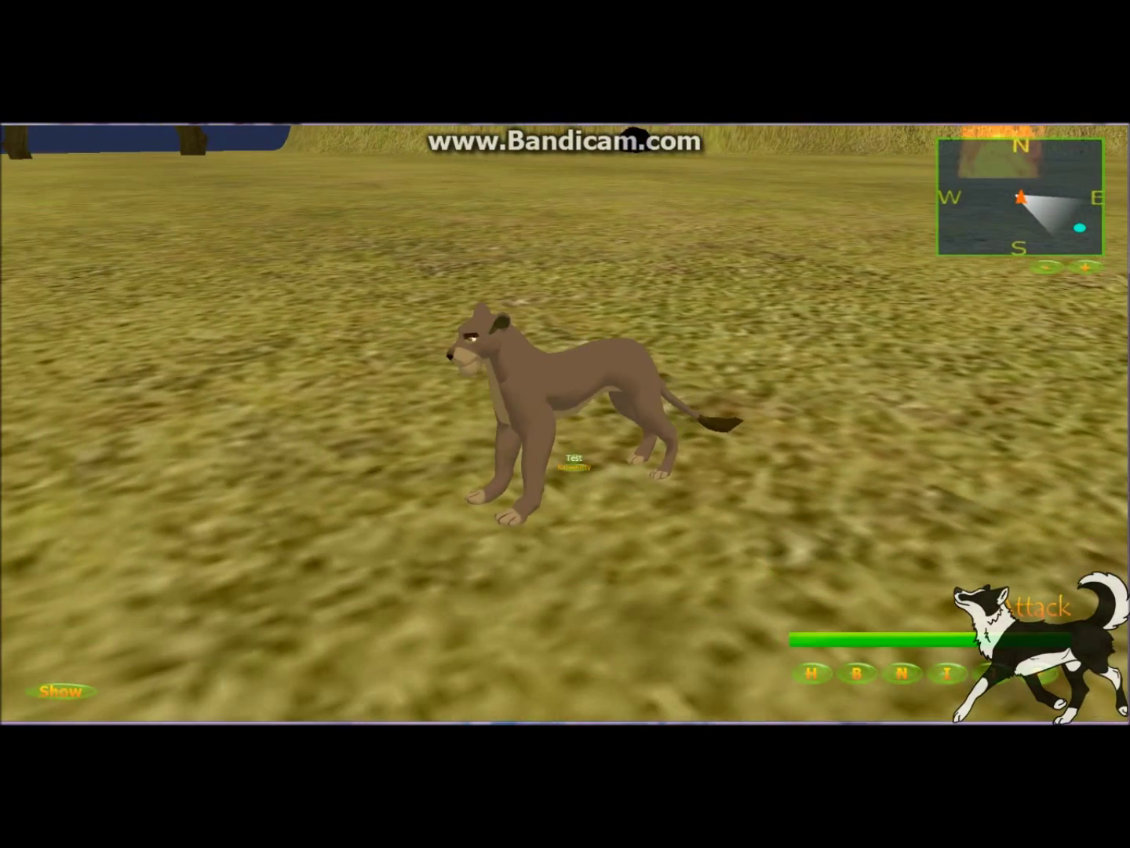
pyautogui.press('w')
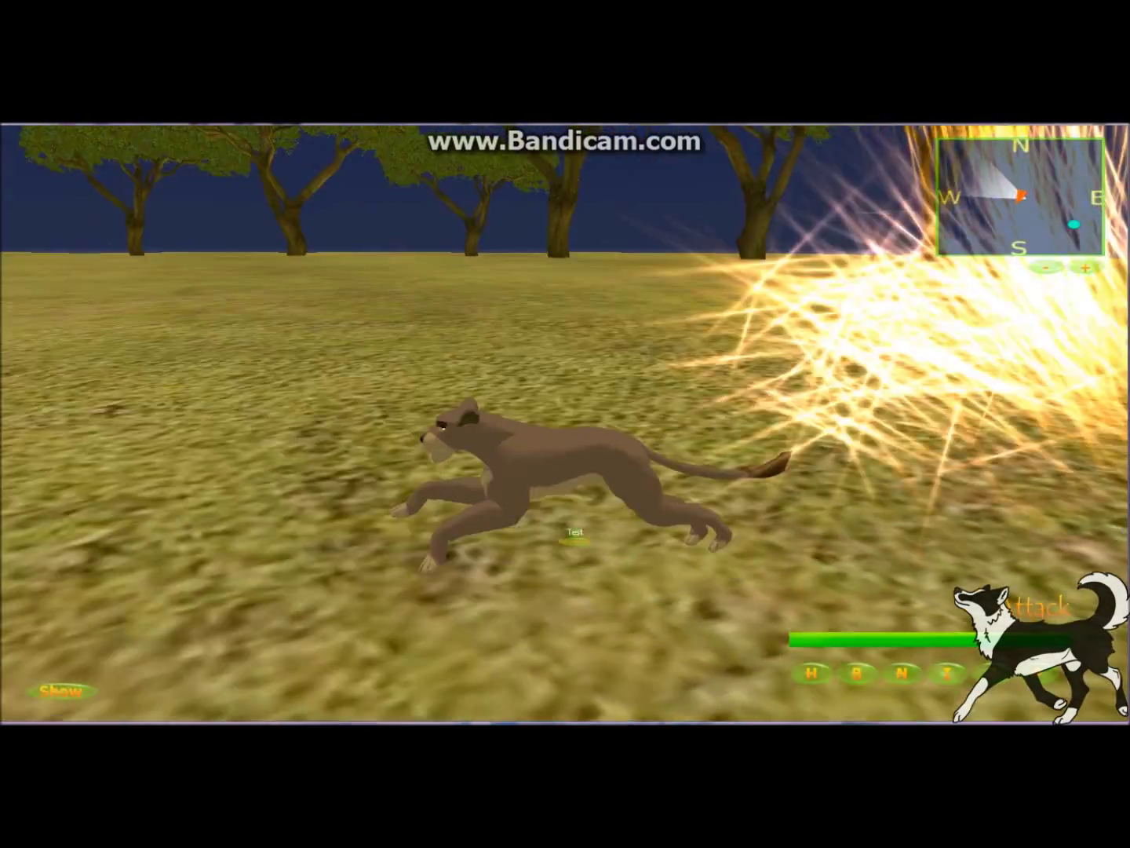
pyautogui.press('a')
pyautogui.press('a')
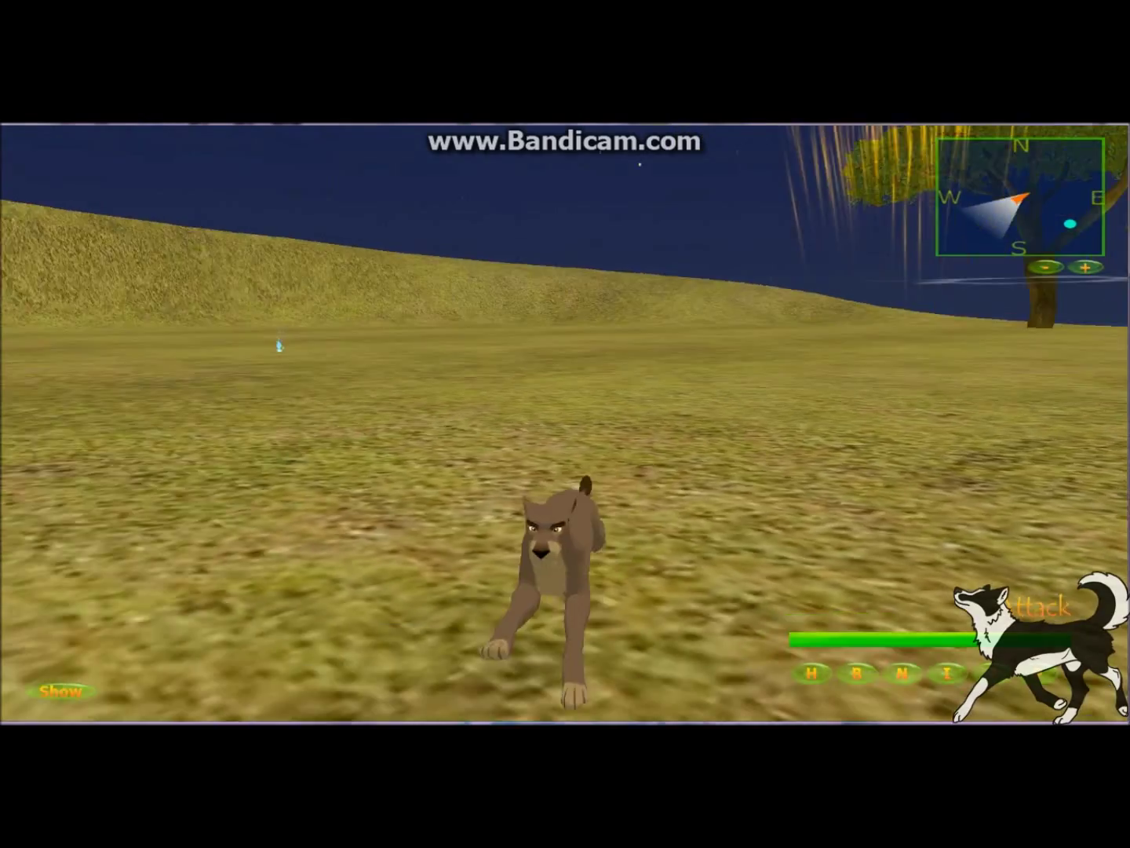
pyautogui.press('d')
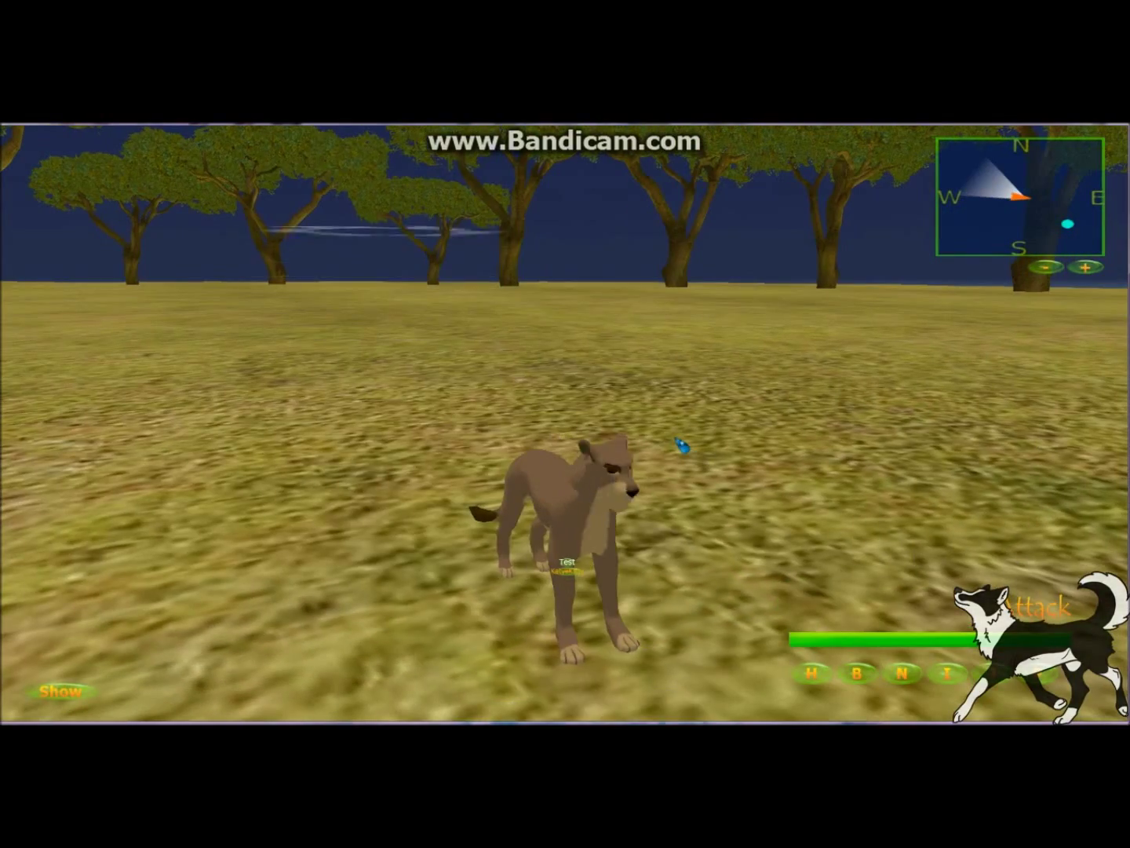
pyautogui.press('a')
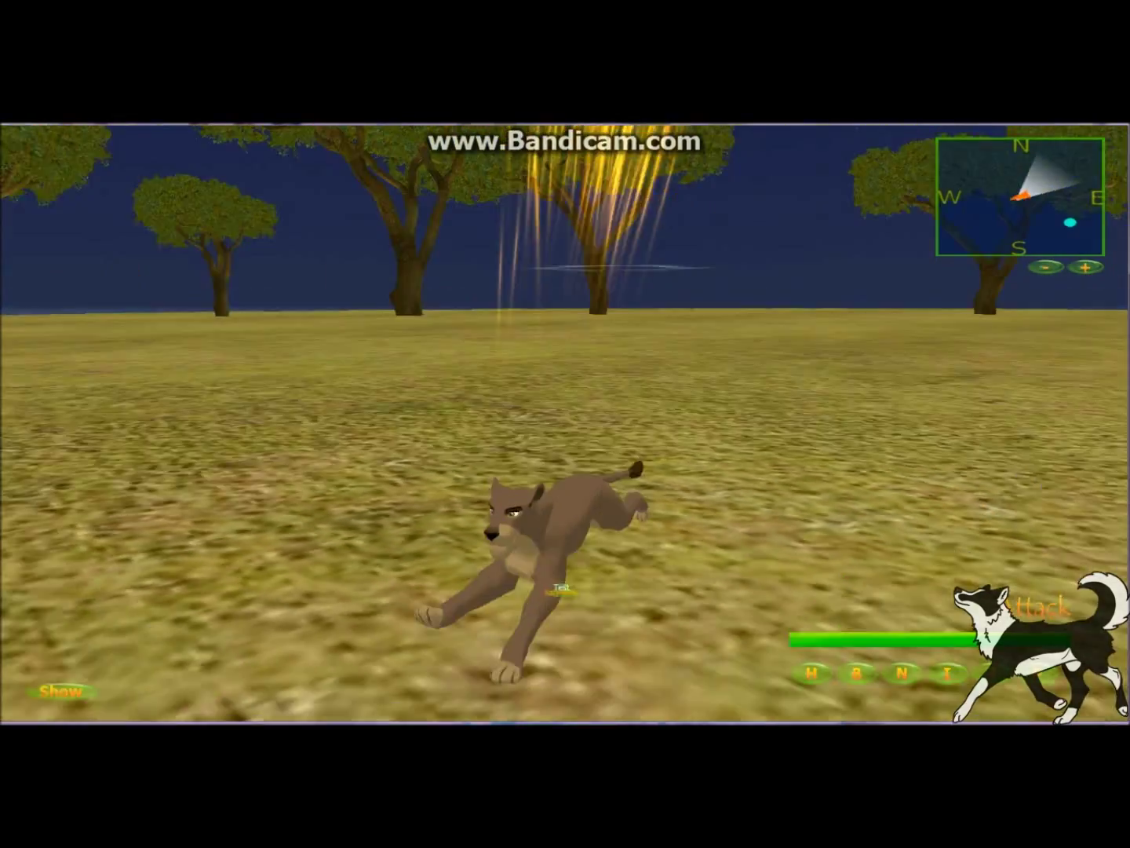
pyautogui.press('d')
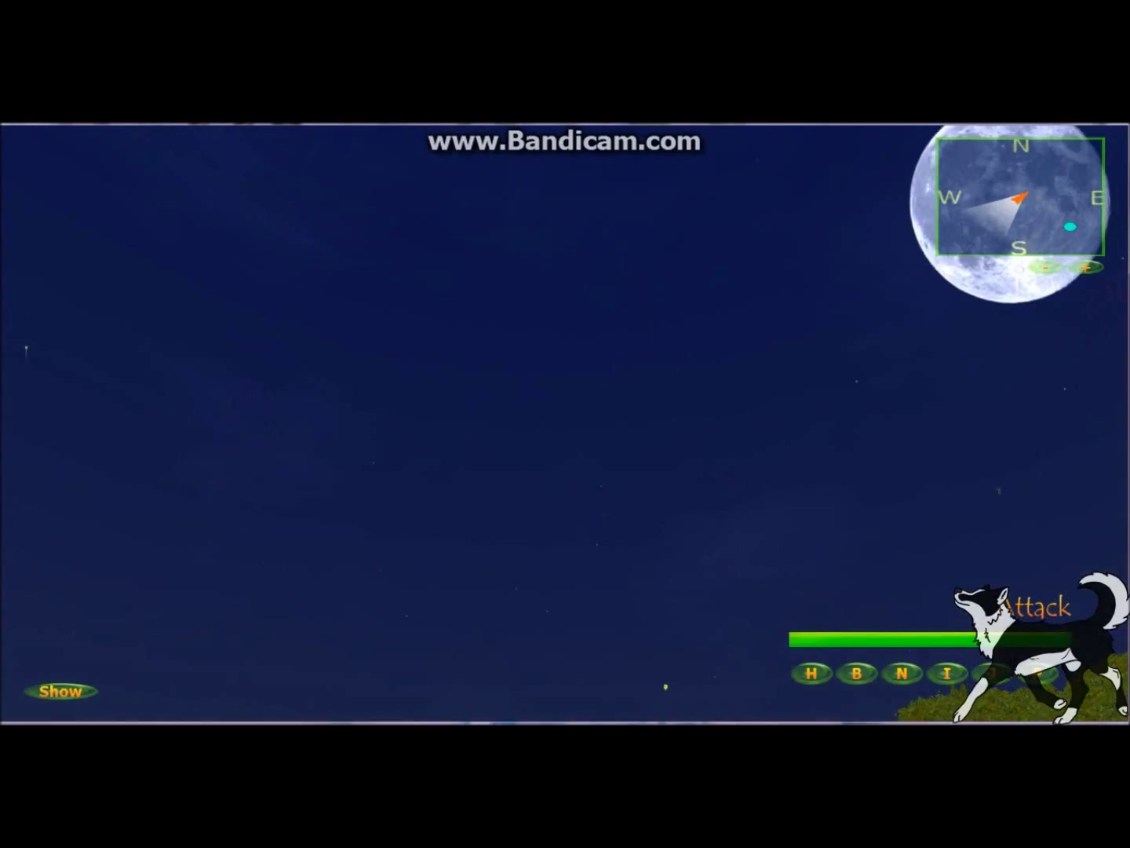
pyautogui.press('a')
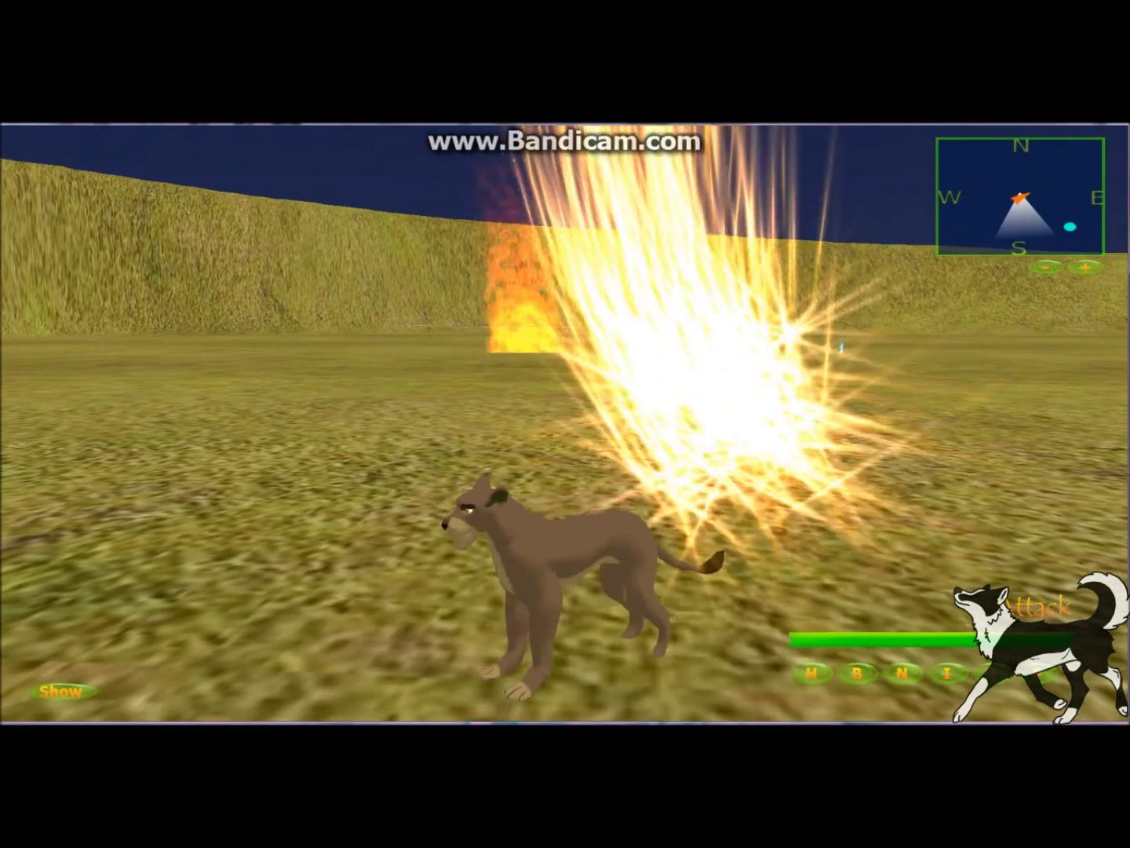
pyautogui.press('a')
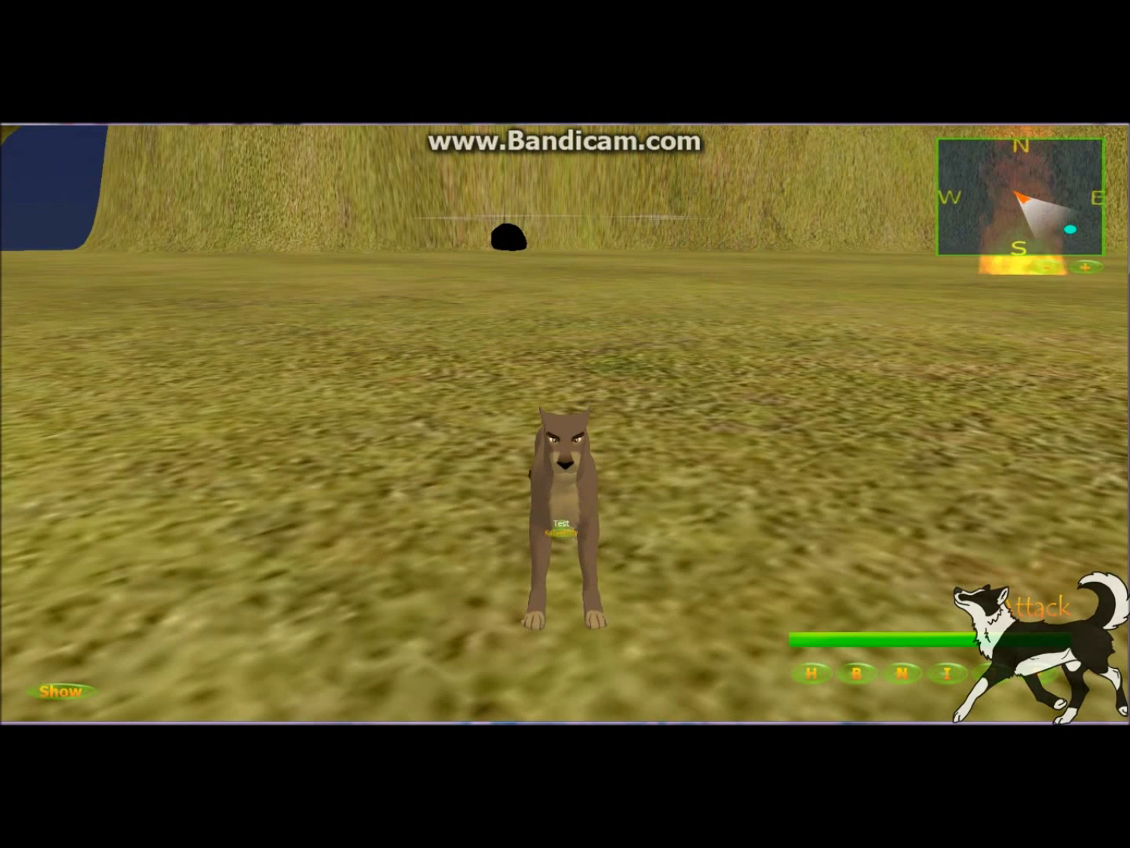
# Step: Bring up the Items inventory and open the Tutorial item's options
pyautogui.press('Escape')
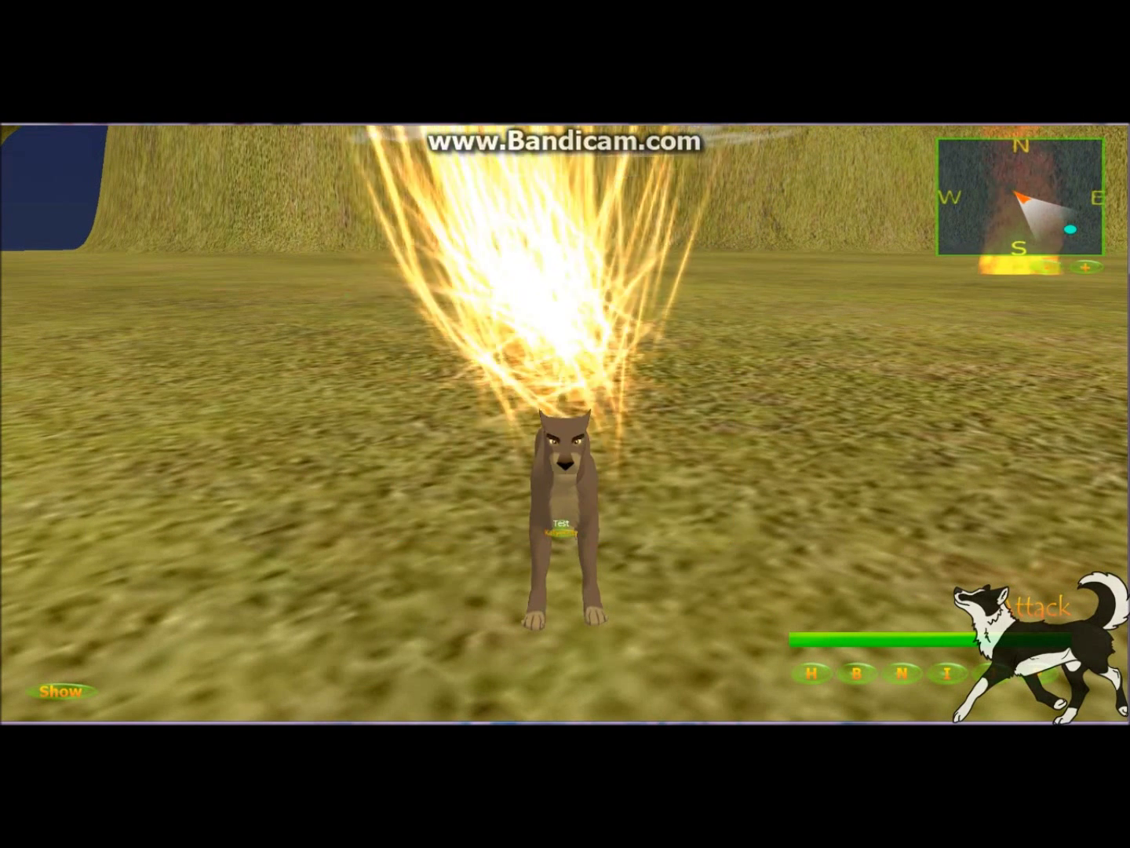
pyautogui.press('i')
pyautogui.click(299, 314)
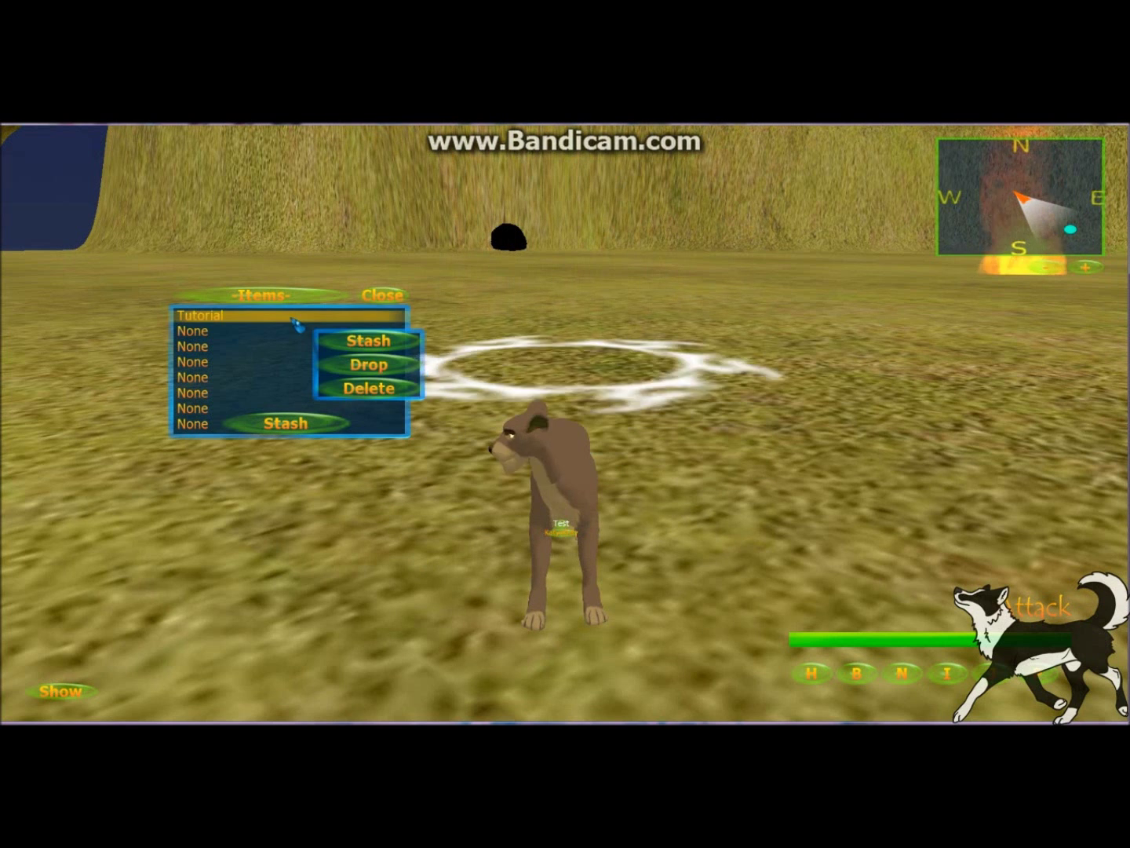
# Step: Move the Tutorial item into stash, then spawn a new one with '/spoonitom Tutorial' in chat
pyautogui.click(365, 343)
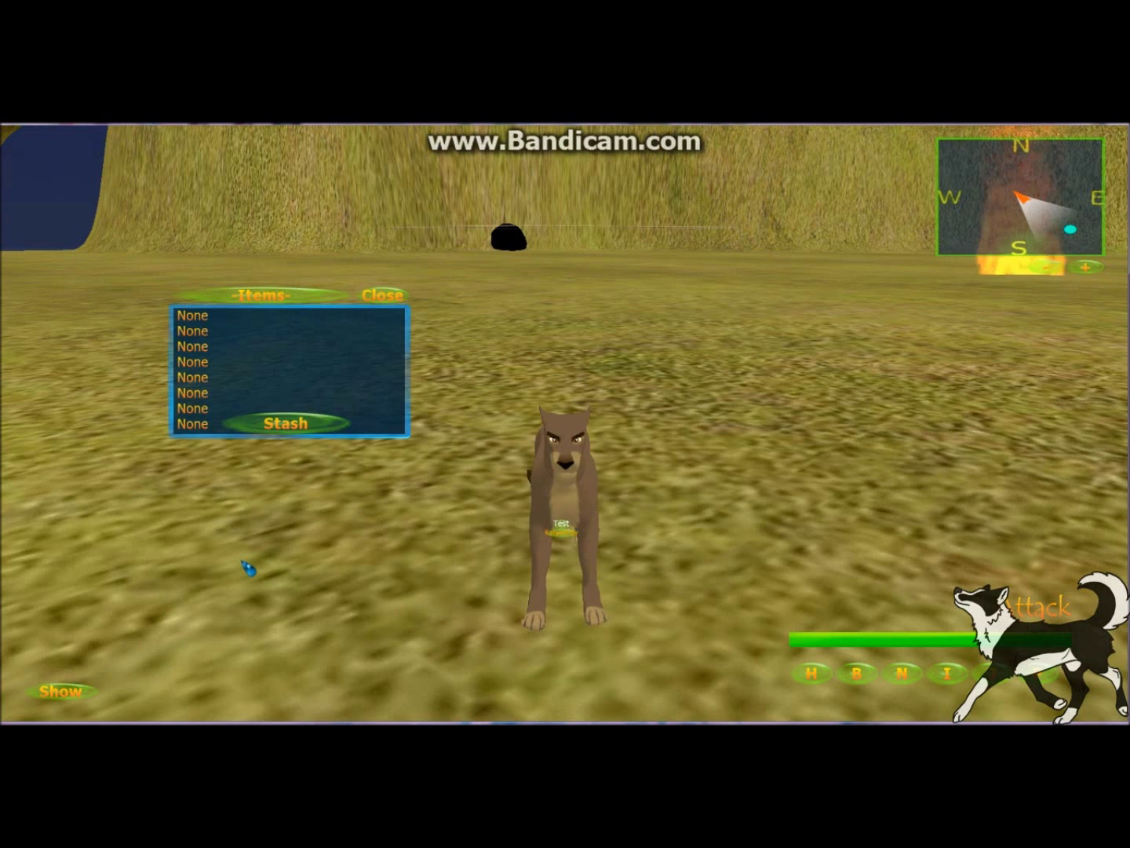
pyautogui.click(74, 690)
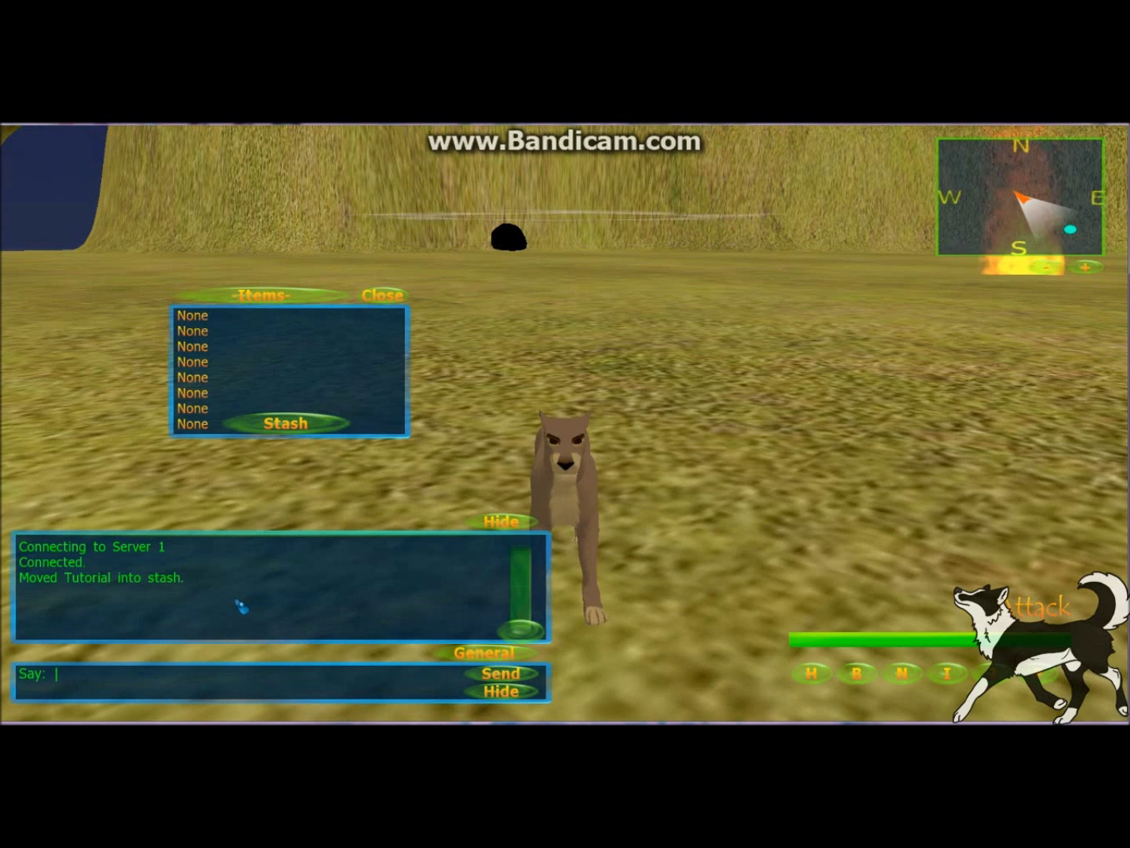
pyautogui.write('/spoo')
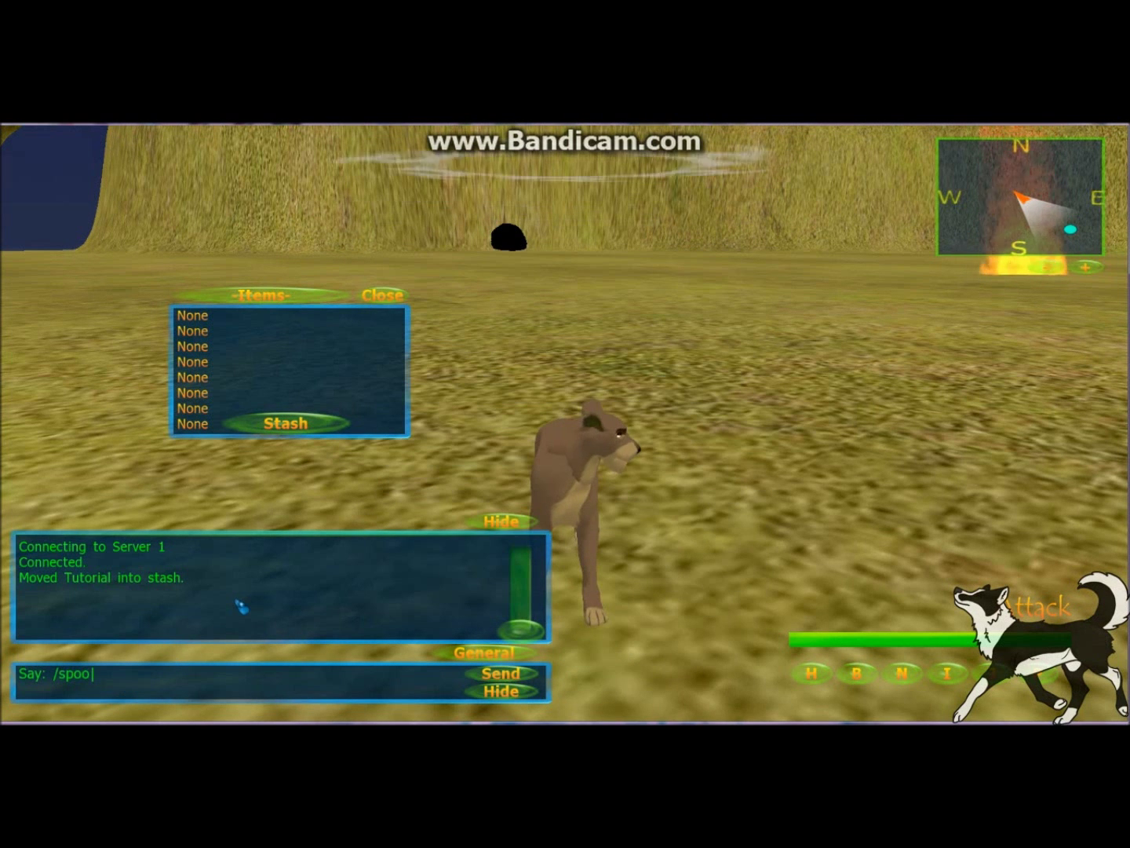
pyautogui.write('niy')
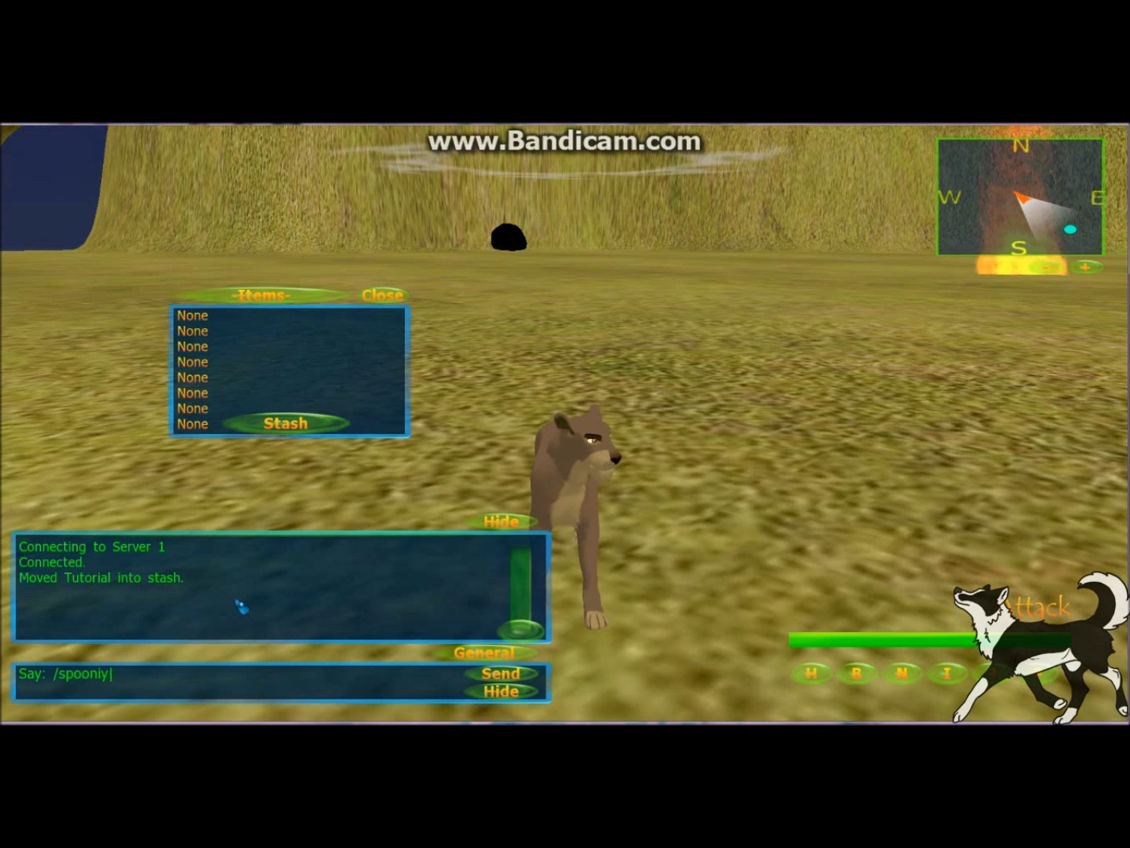
pyautogui.press('BackSpace')
pyautogui.write('tom ')
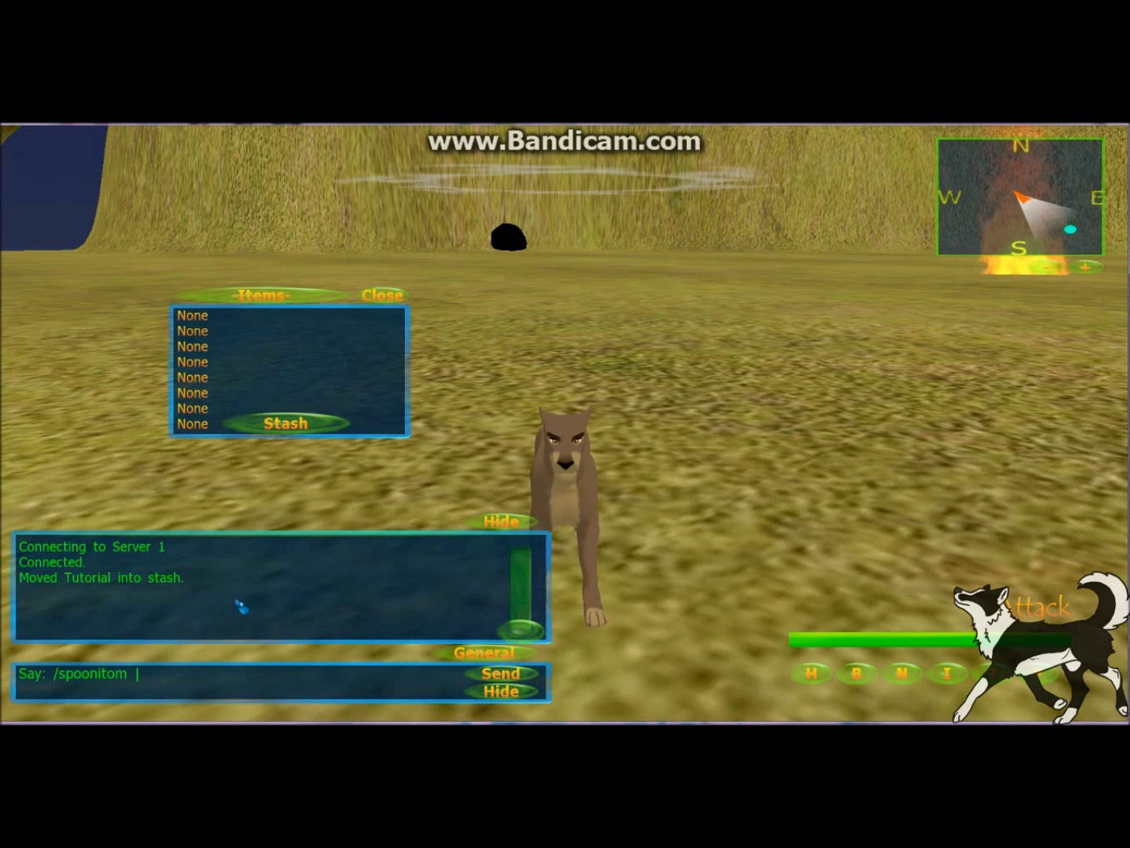
pyautogui.write('Tutorial')
pyautogui.press('Return')
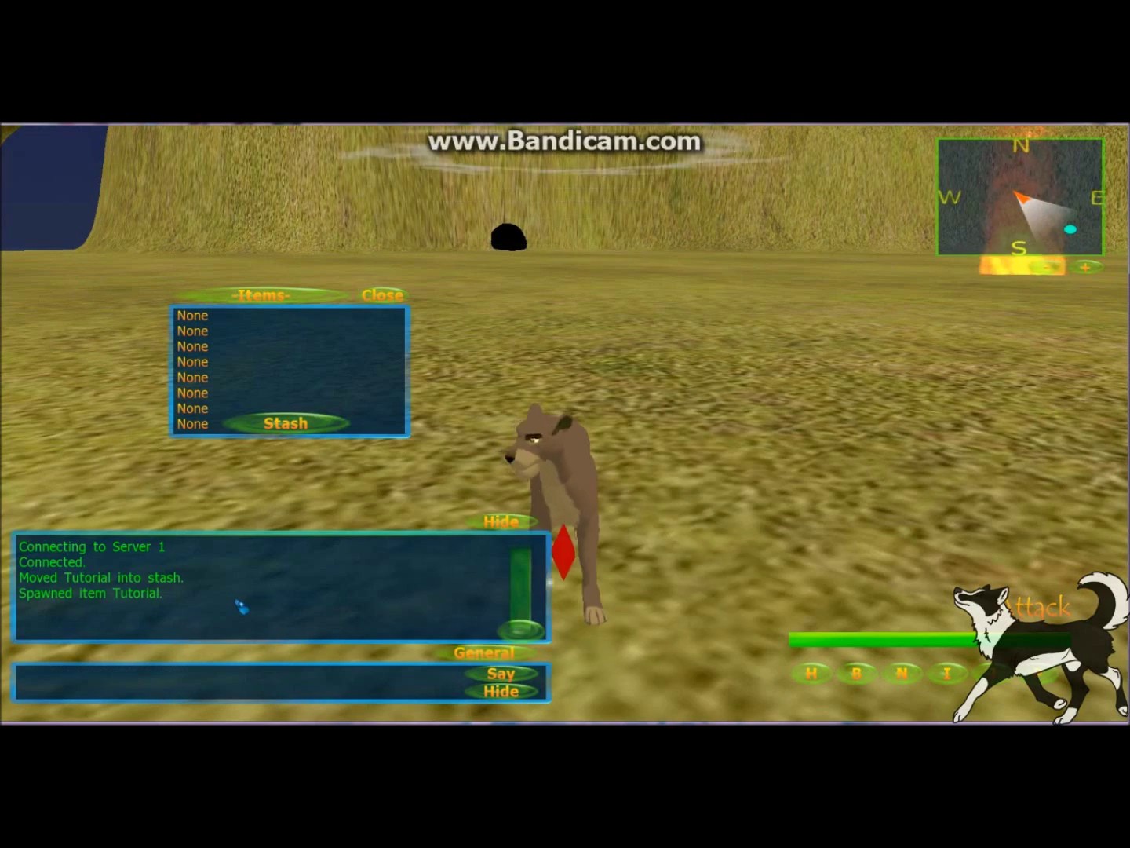
# Step: Close the Items inventory and set the lioness running
pyautogui.click(299, 315)
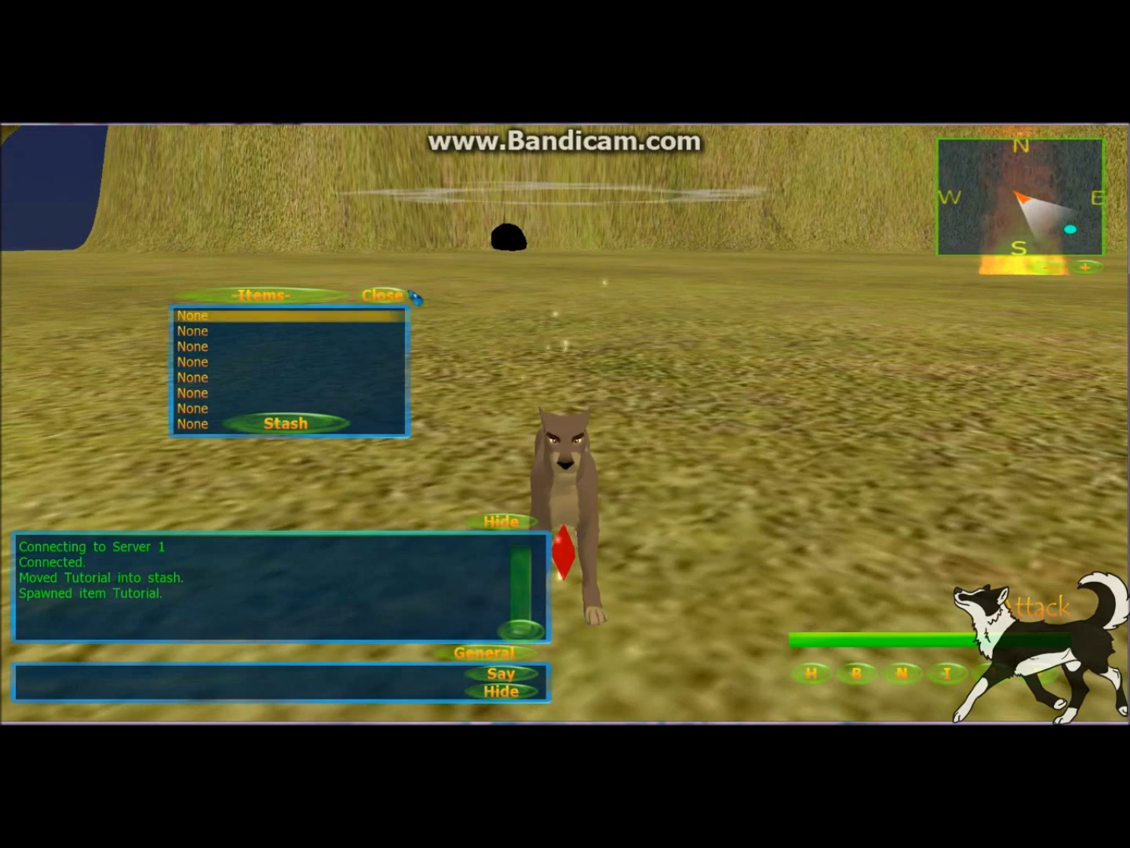
pyautogui.click(414, 296)
pyautogui.press('w')
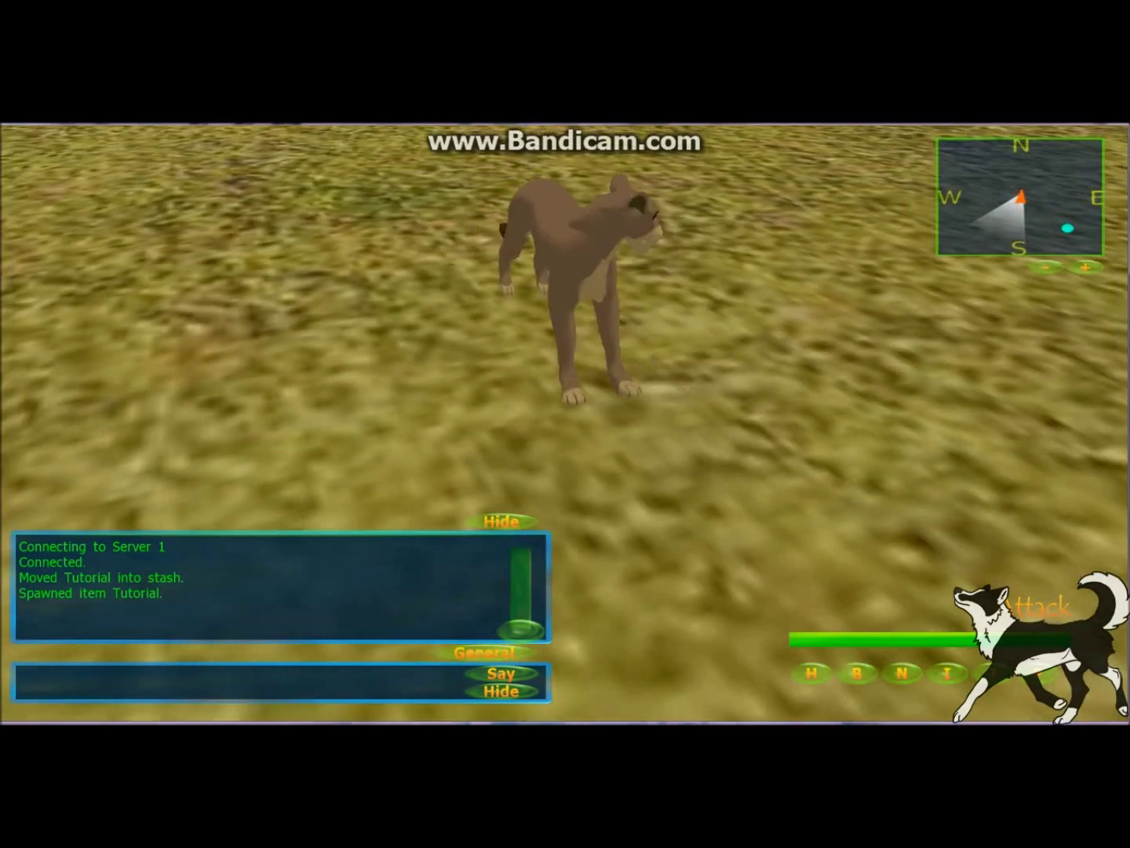
# Step: Run to the red Tutorial shard, equip it, and run around to show the golden sparks
pyautogui.press('w')
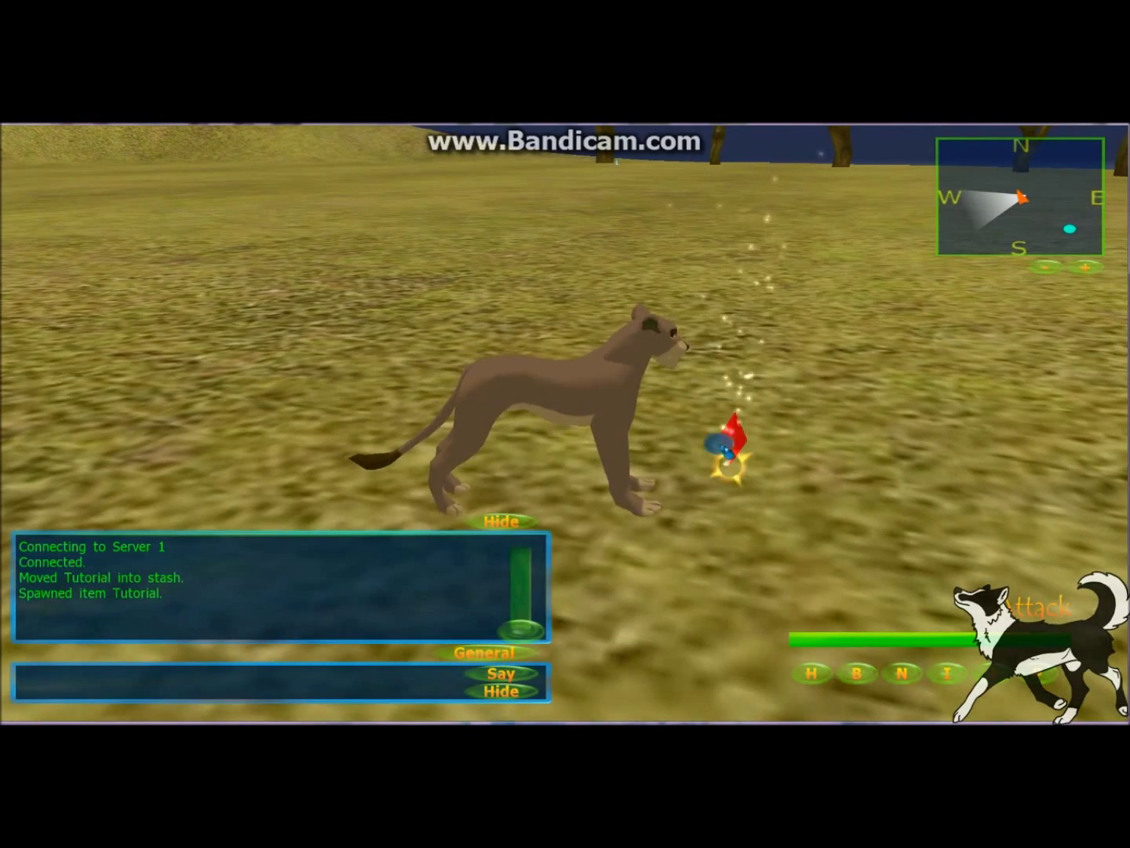
pyautogui.click(734, 399)
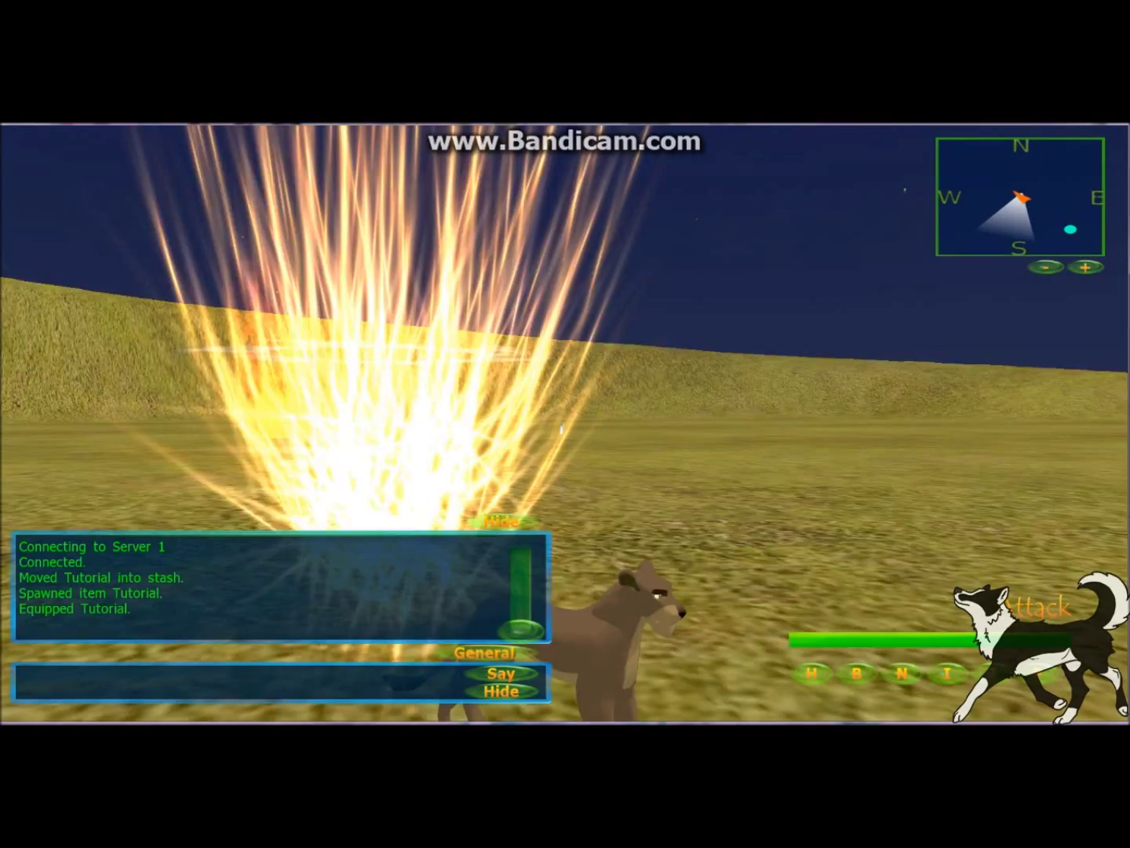
pyautogui.press('w')
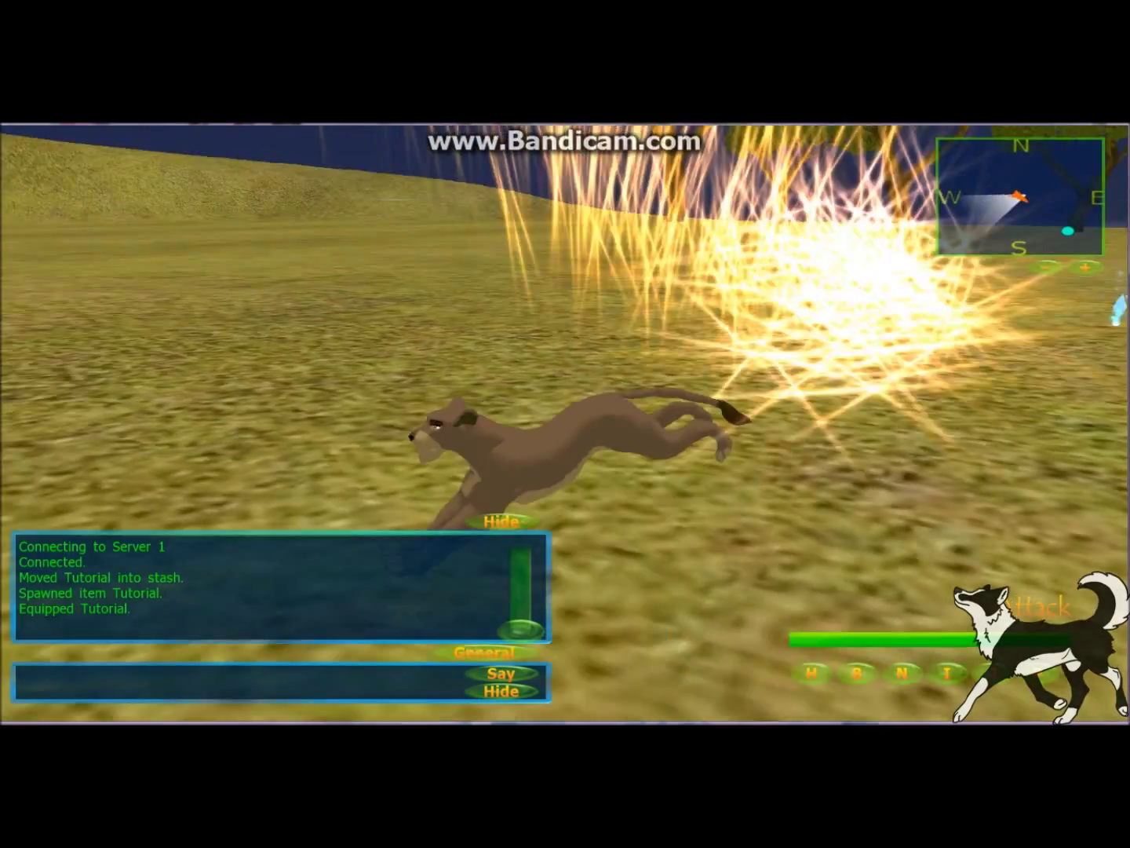
pyautogui.press('s')
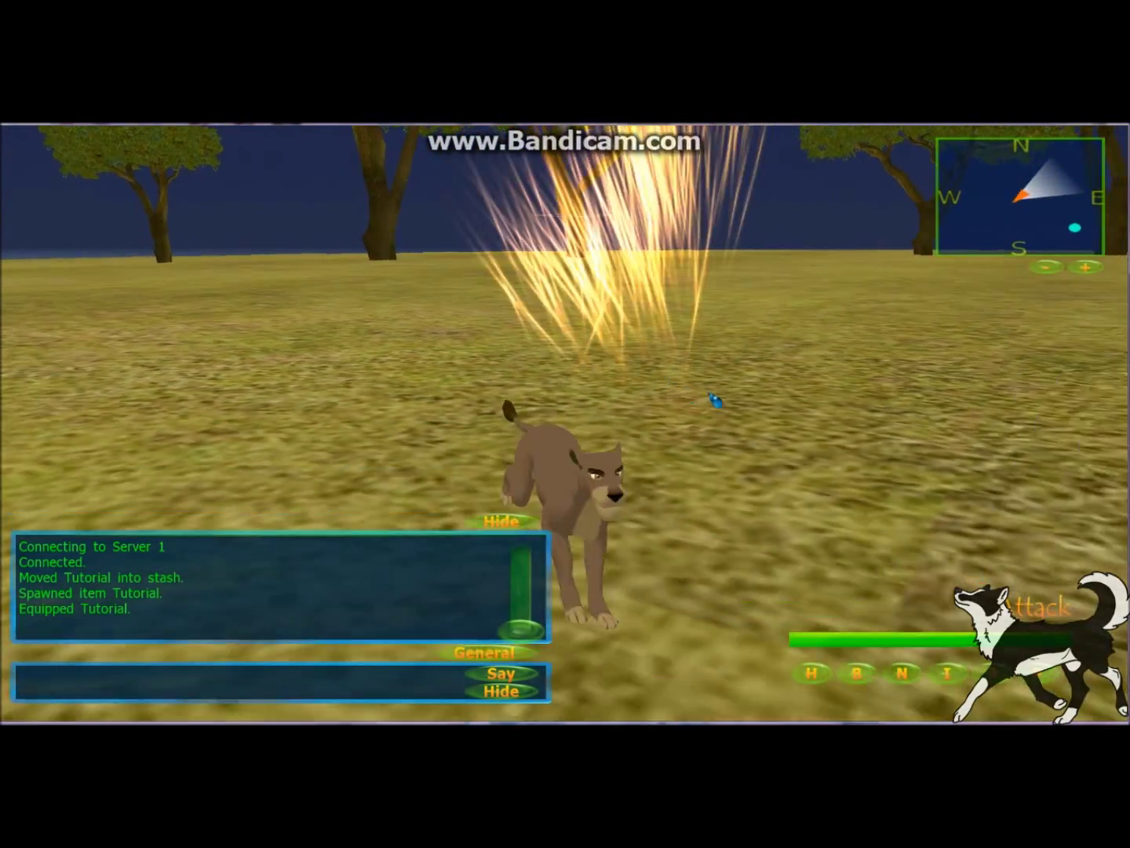